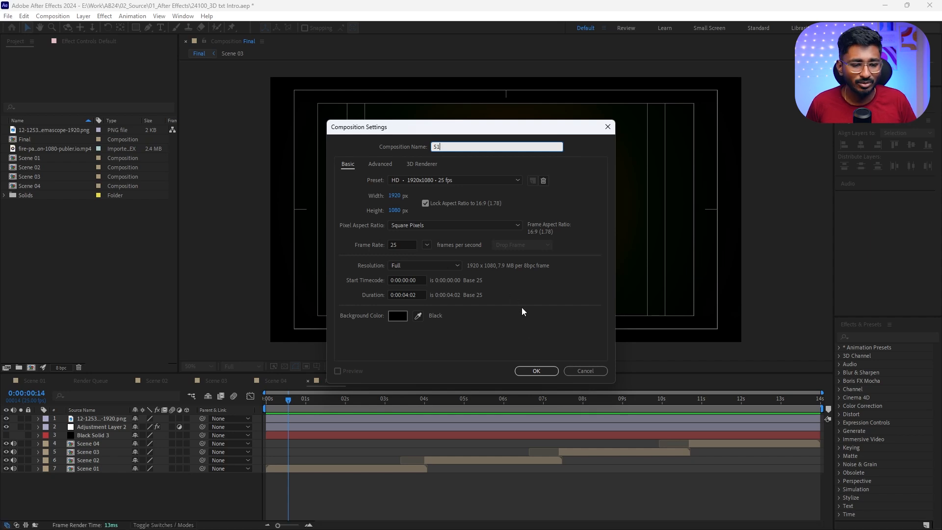
Create the 1920x1080, 25 fps composition S1 and add a full-size black solid named Background
{"action": "left_click", "coordinate": [536, 371]}
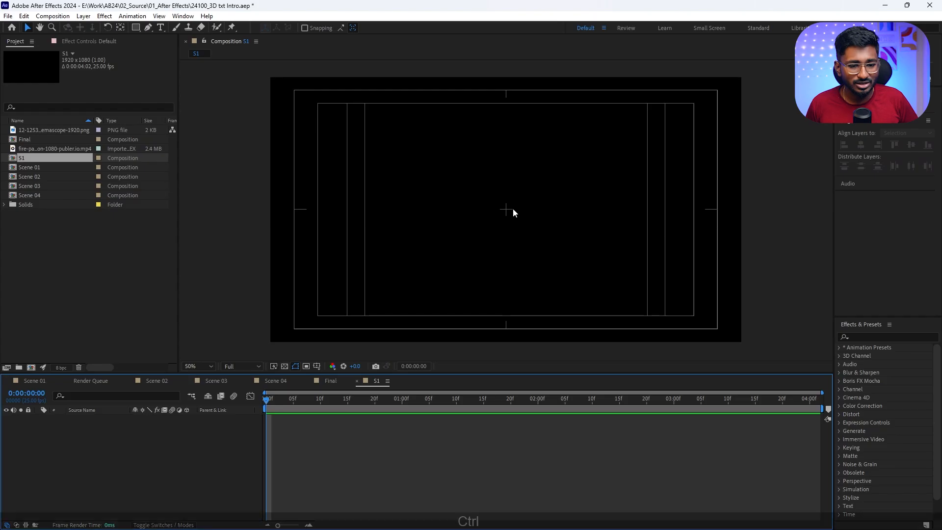
{"action": "key", "text": "ctrl+y"}
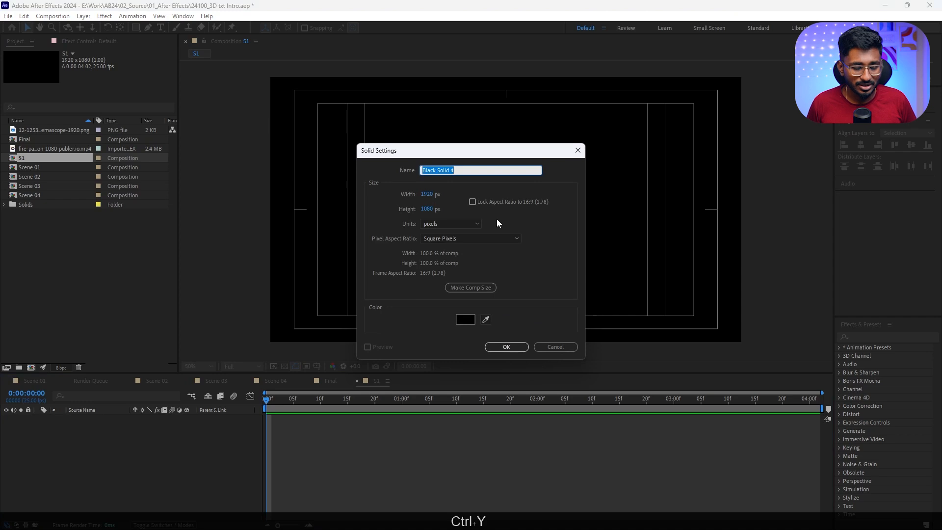
{"action": "type", "text": "Back"}
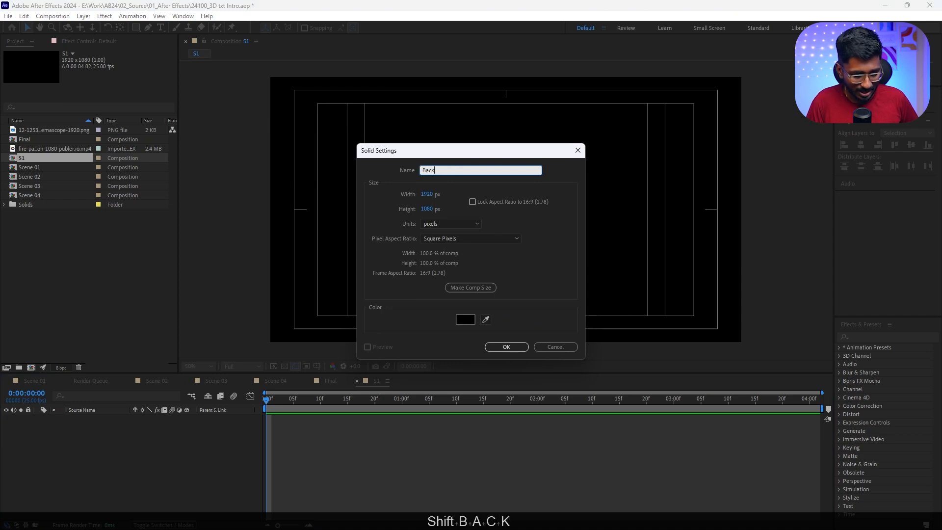
{"action": "type", "text": "ground"}
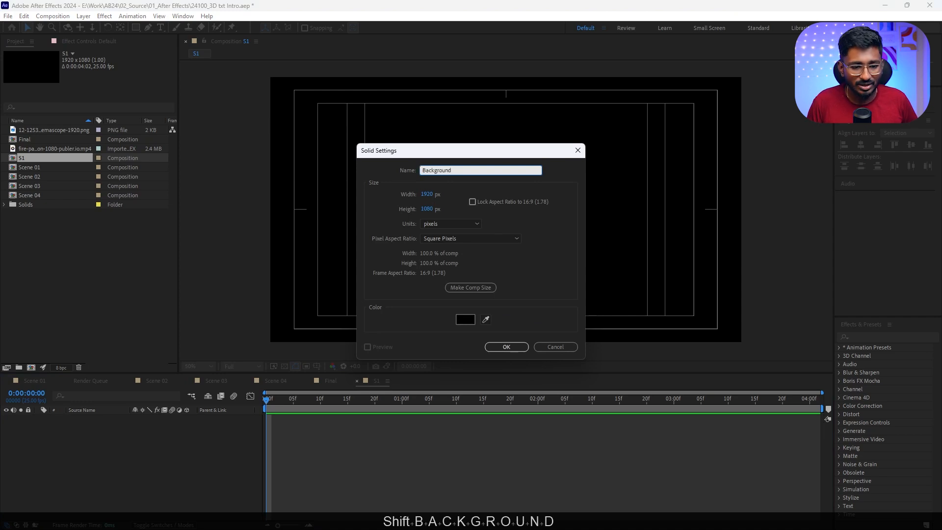
{"action": "key", "text": "Return"}
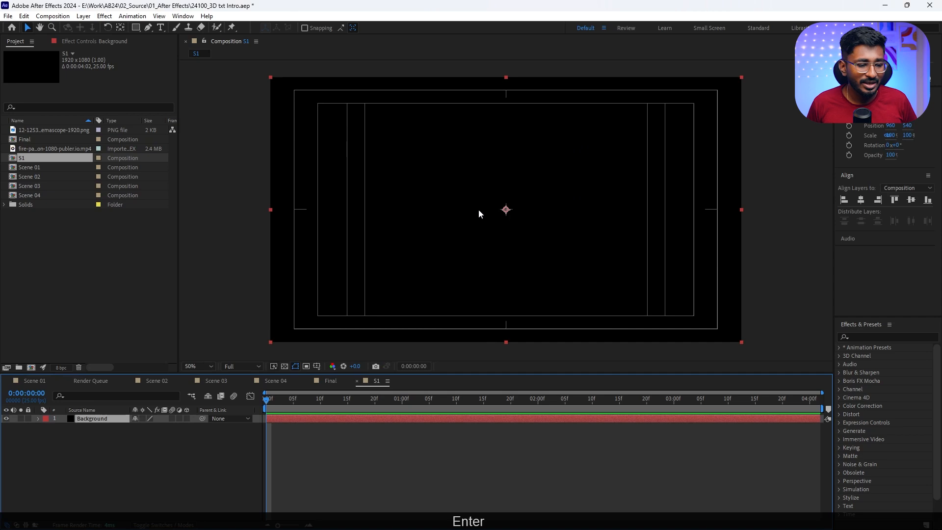
Find the Gradient Ramp effect and apply it to the Background solid
{"action": "left_click", "coordinate": [884, 338]}
{"action": "type", "text": "ramp"}
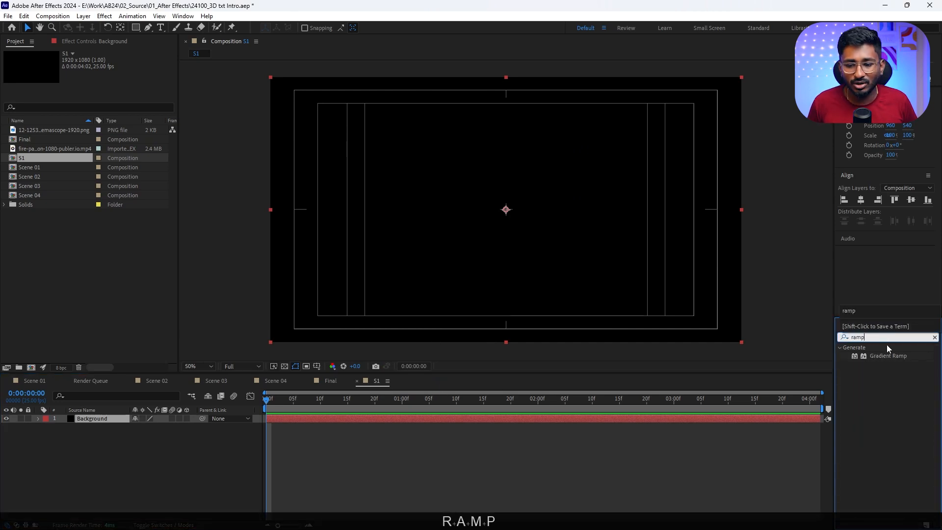
{"action": "double_click", "coordinate": [900, 355]}
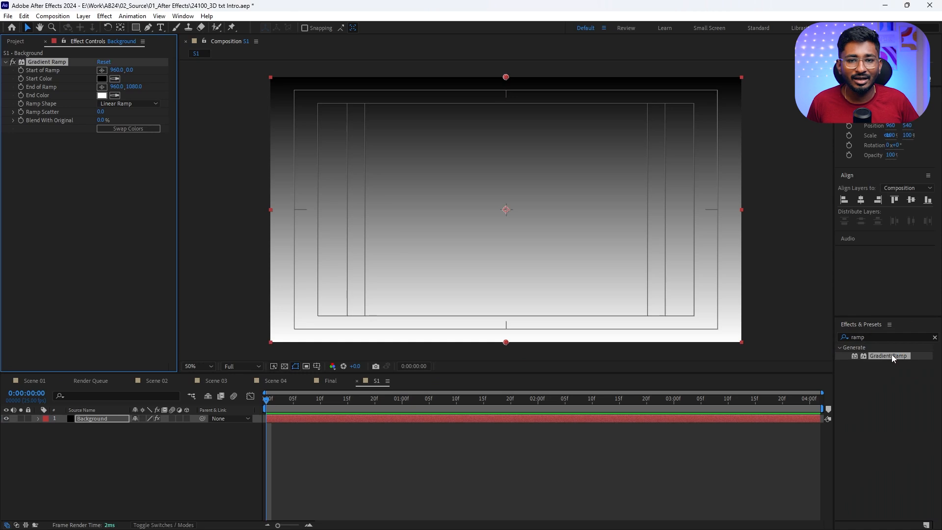
Set the gradient ramp's end color to a very dark orange-brown, 371903
{"action": "left_click", "coordinate": [102, 95]}
{"action": "mouse_move", "coordinate": [568, 311]}
{"action": "left_mouse_down"}
{"action": "mouse_move", "coordinate": [568, 294]}
{"action": "mouse_move", "coordinate": [575, 368]}
{"action": "left_mouse_up"}
{"action": "mouse_move", "coordinate": [615, 393]}
{"action": "left_mouse_down"}
{"action": "mouse_move", "coordinate": [617, 384]}
{"action": "mouse_move", "coordinate": [614, 391]}
{"action": "left_mouse_up"}
{"action": "mouse_move", "coordinate": [591, 351]}
{"action": "left_mouse_down"}
{"action": "mouse_move", "coordinate": [590, 369]}
{"action": "mouse_move", "coordinate": [608, 387]}
{"action": "left_mouse_up"}
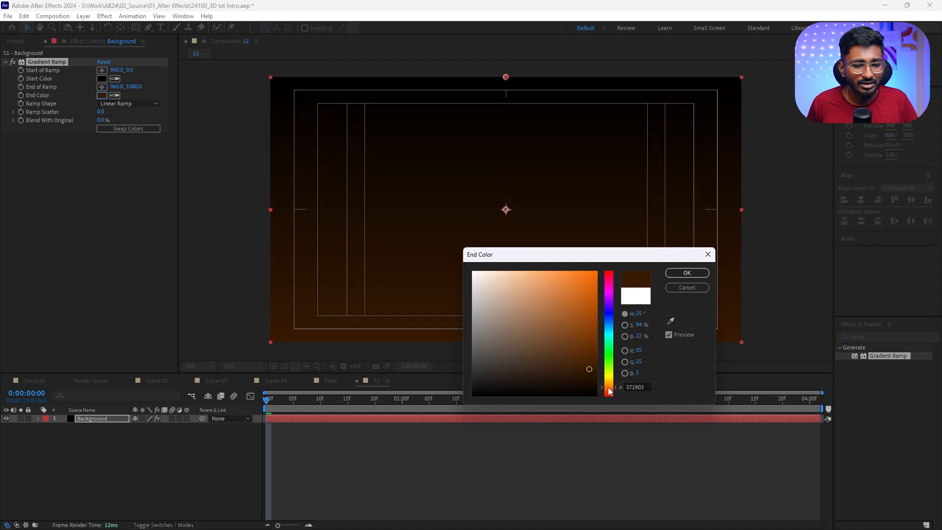
{"action": "left_click", "coordinate": [697, 273]}
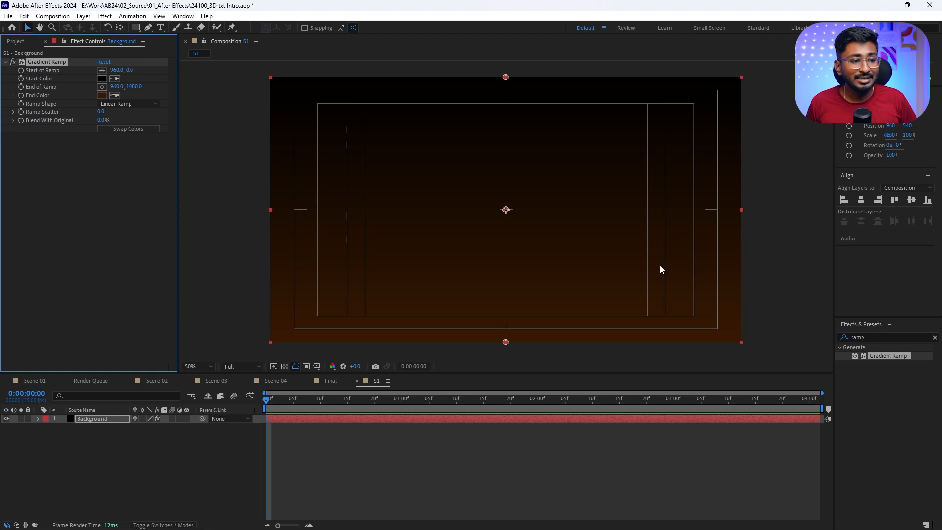
Add a text layer reading CHAMP near the middle of the composition
{"action": "left_click", "coordinate": [161, 27]}
{"action": "left_click", "coordinate": [458, 214]}
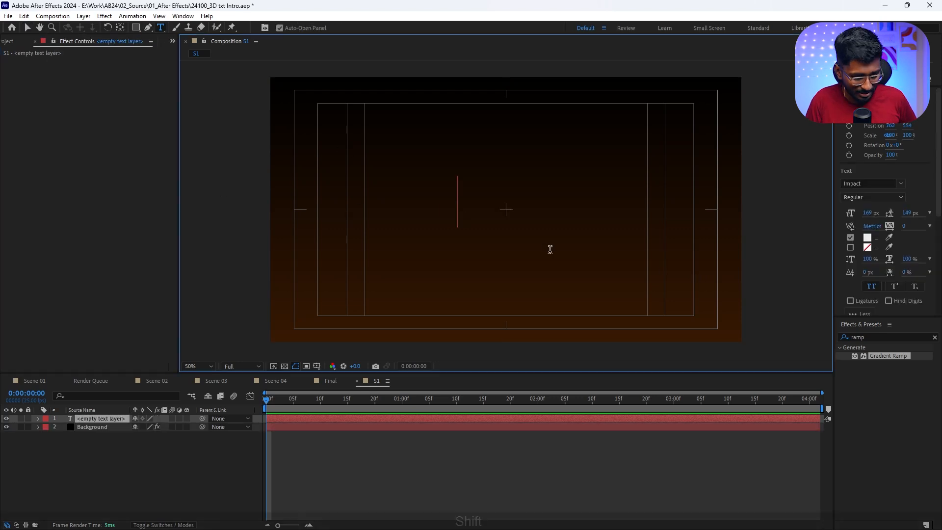
{"action": "type", "text": "CHAMP"}
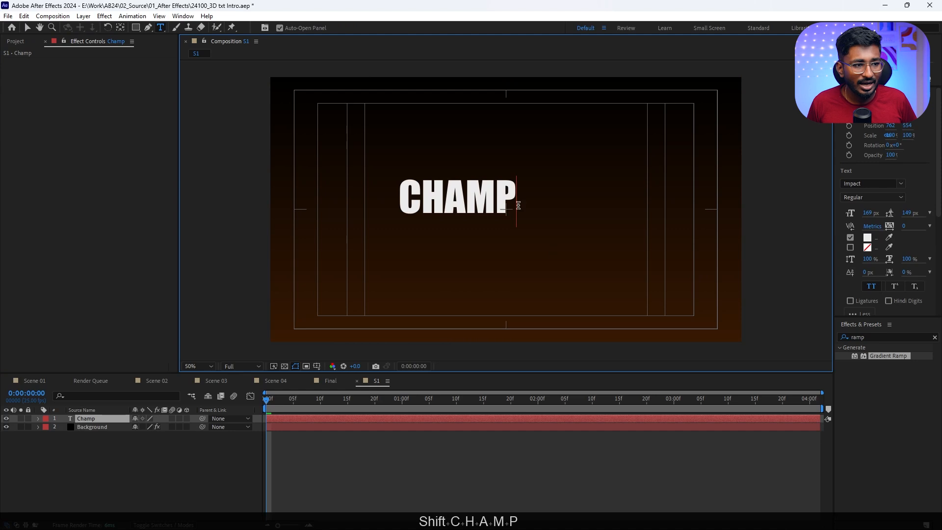
{"action": "left_click", "coordinate": [27, 28]}
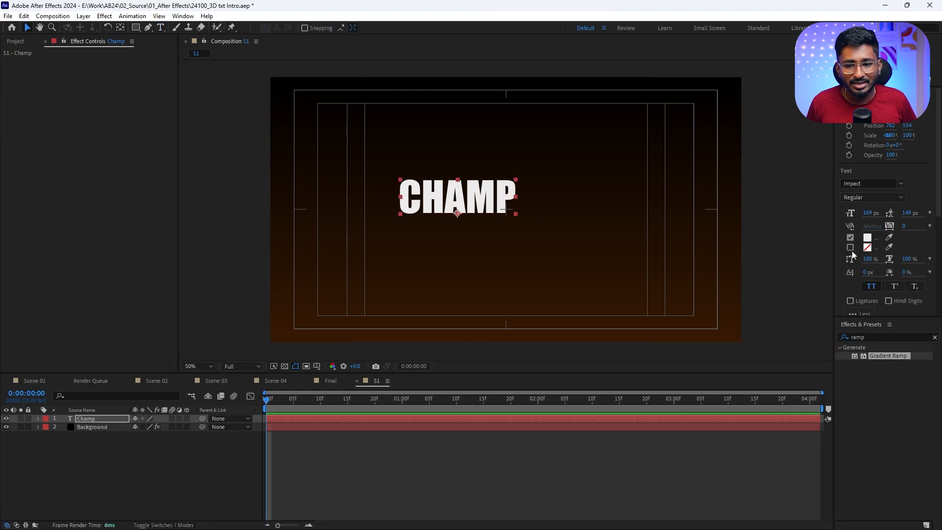
Center the CHAMP text horizontally and vertically in the composition
{"action": "scroll", "coordinate": [931, 168], "scroll_direction": "down", "scroll_amount": 5}
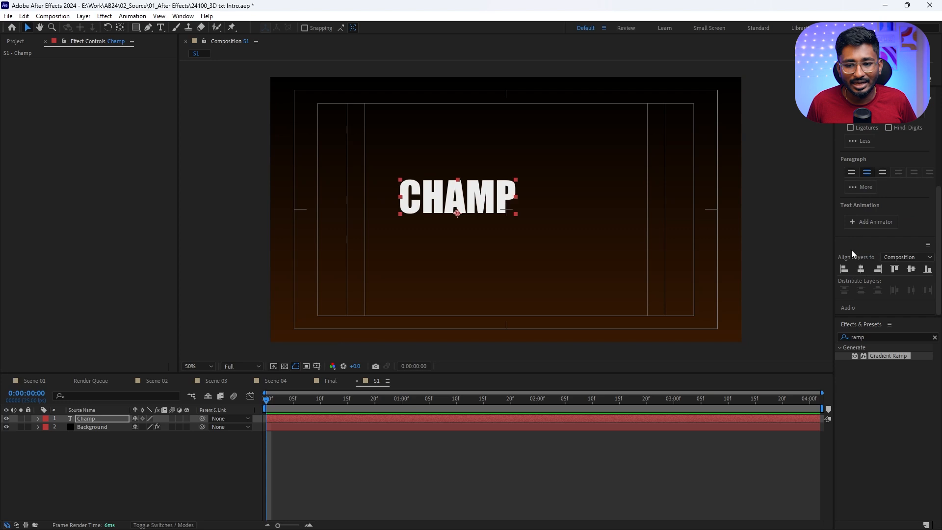
{"action": "left_click", "coordinate": [860, 270]}
{"action": "left_click", "coordinate": [910, 270]}
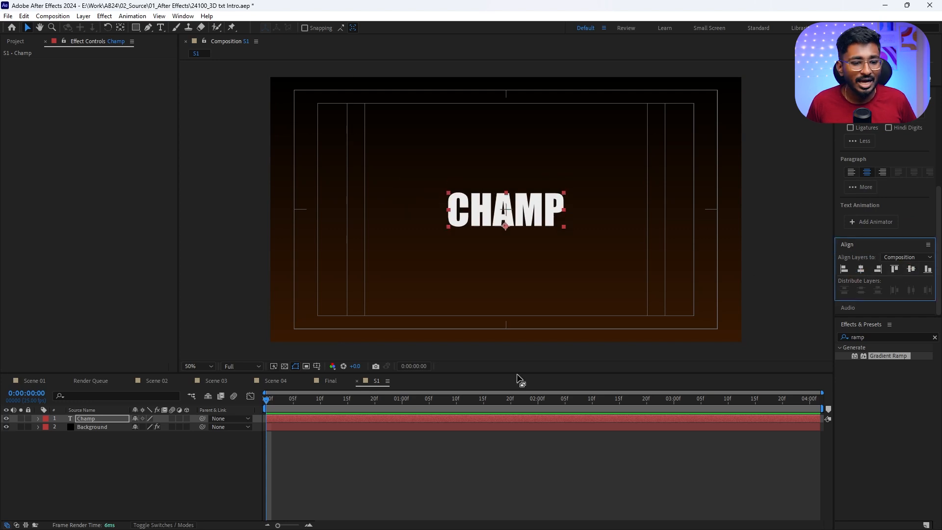
Add a new full-size black solid named Element 3D above the text layer
{"action": "left_click", "coordinate": [136, 448]}
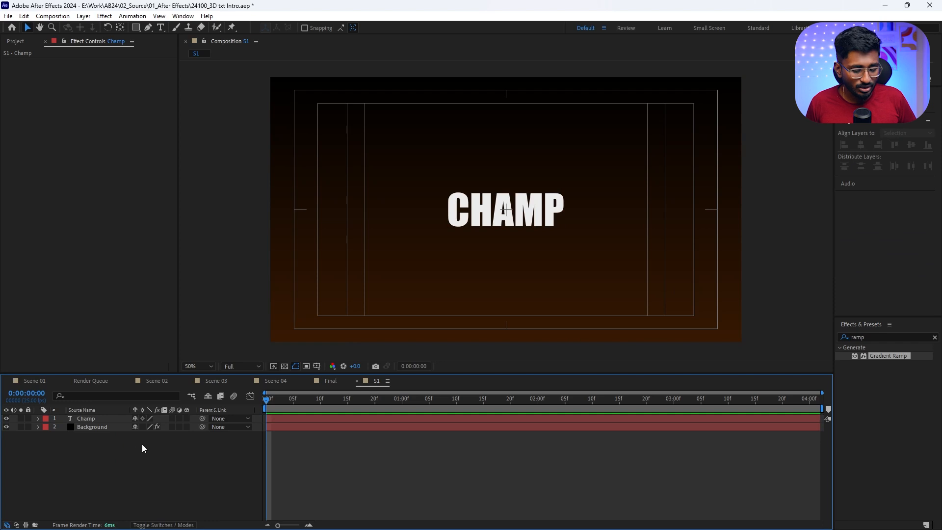
{"action": "key", "text": "ctrl+y"}
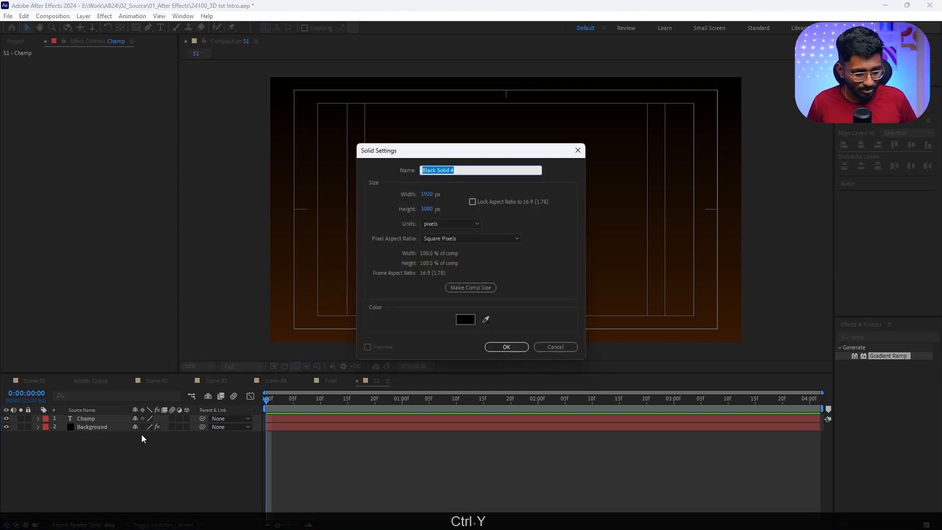
{"action": "type", "text": "Element 3D"}
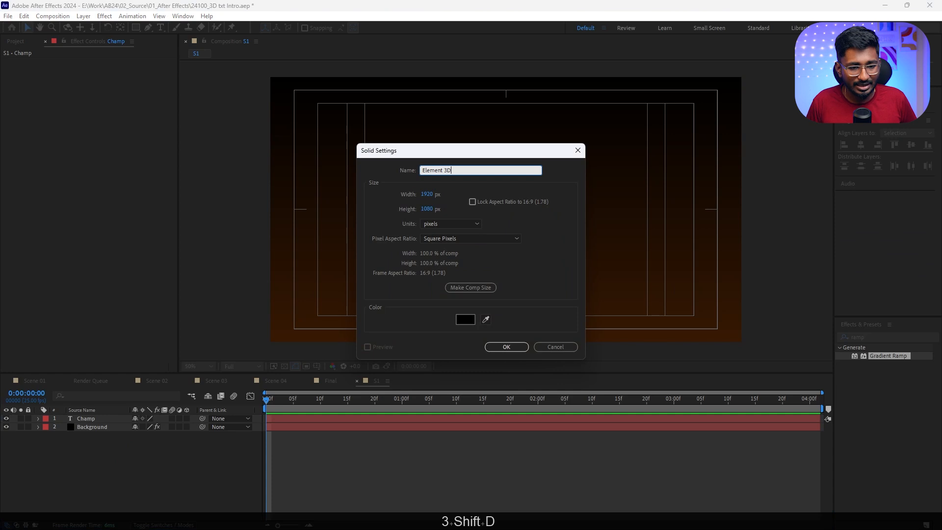
{"action": "key", "text": "Return"}
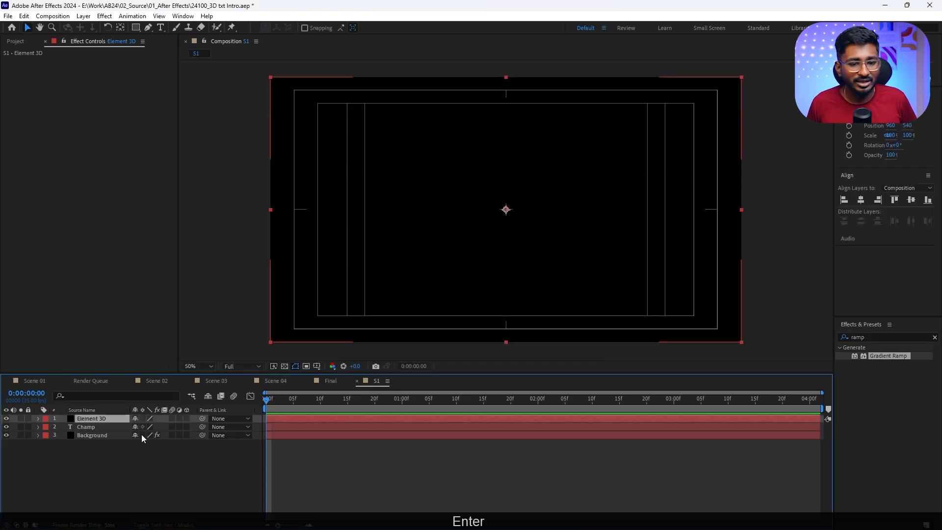
Find the Video Copilot Element effect and apply it to the Element 3D solid
{"action": "left_click", "coordinate": [848, 338]}
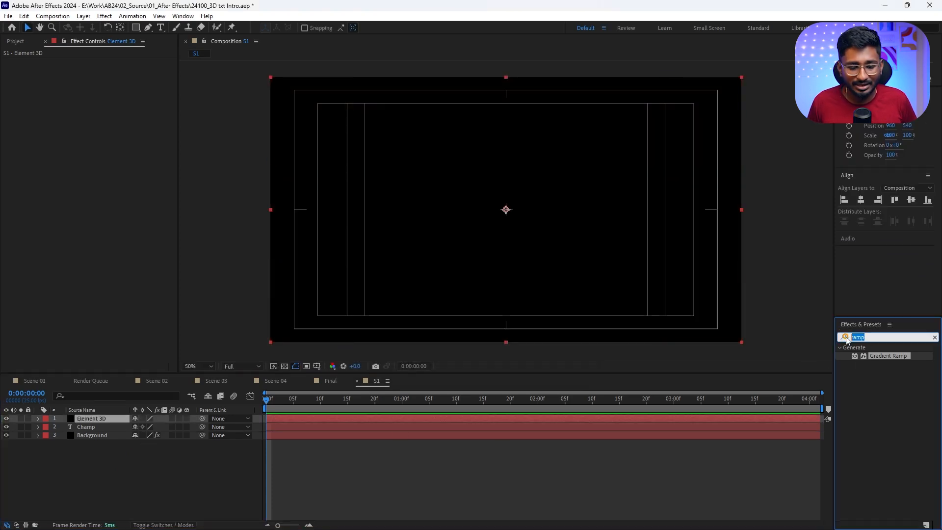
{"action": "type", "text": "elem"}
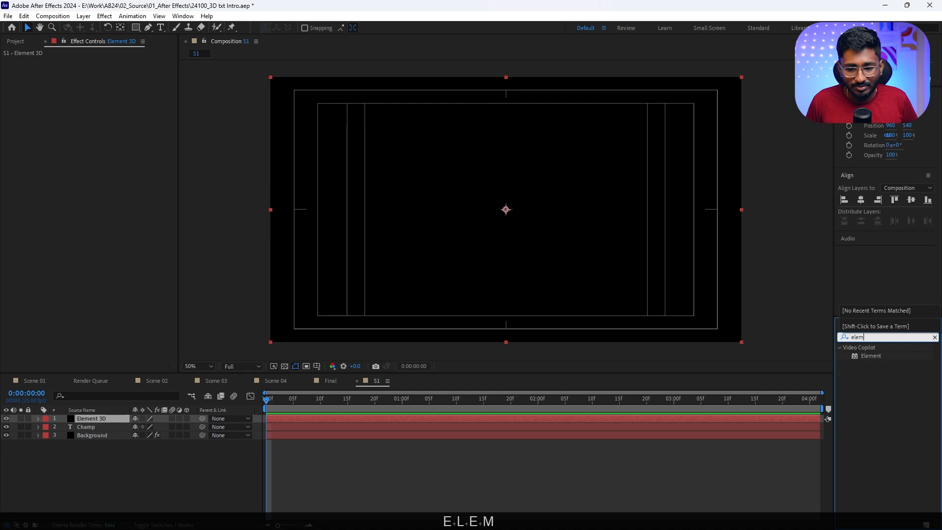
{"action": "left_click_drag", "start_coordinate": [871, 355], "coordinate": [565, 262]}
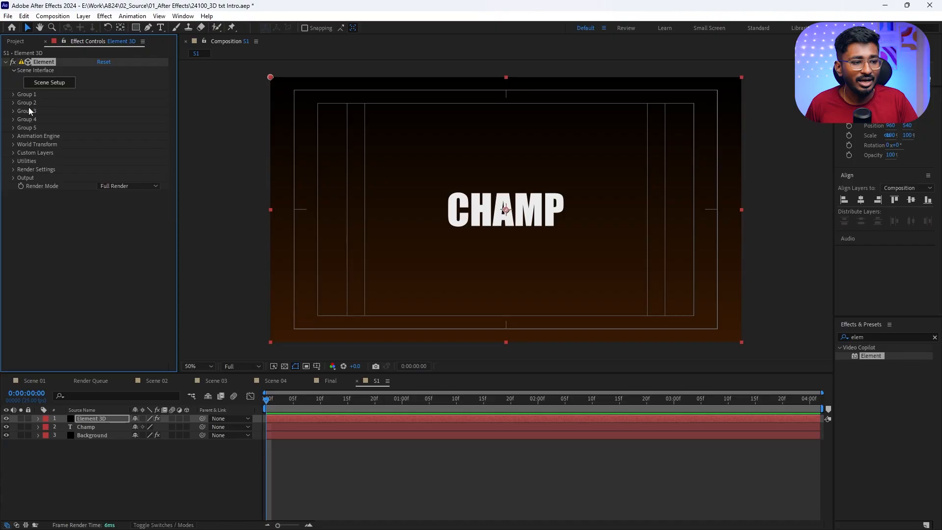
Assign the Champ text layer as Path Layer 1 in Element's custom text and masks
{"action": "left_click", "coordinate": [13, 153]}
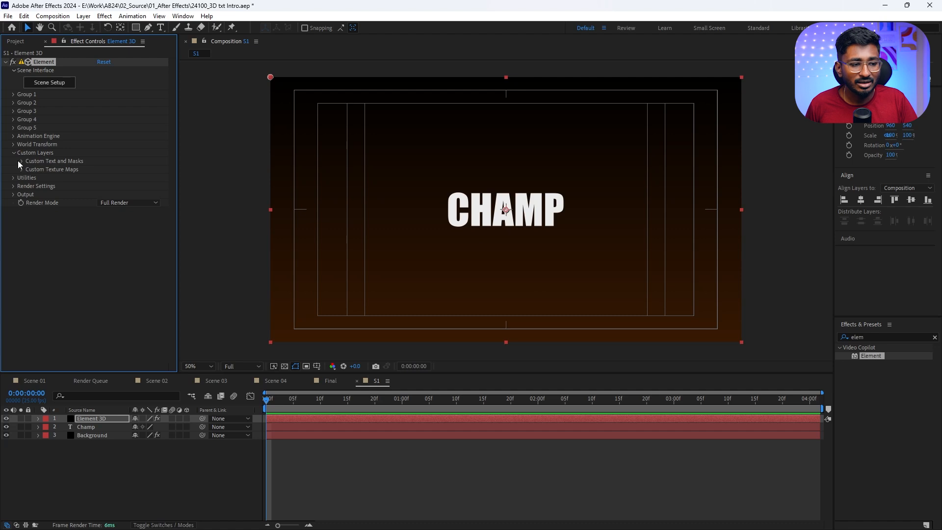
{"action": "left_click", "coordinate": [22, 161]}
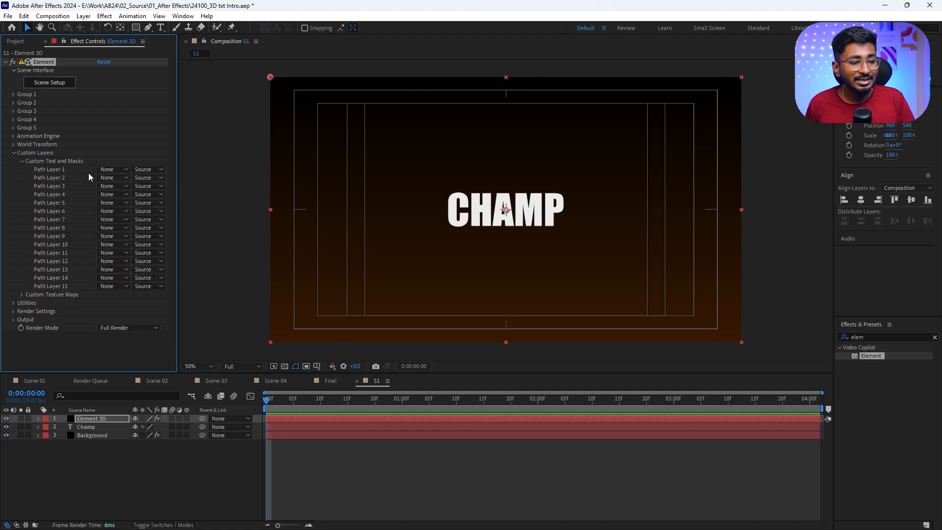
{"action": "left_click", "coordinate": [106, 170]}
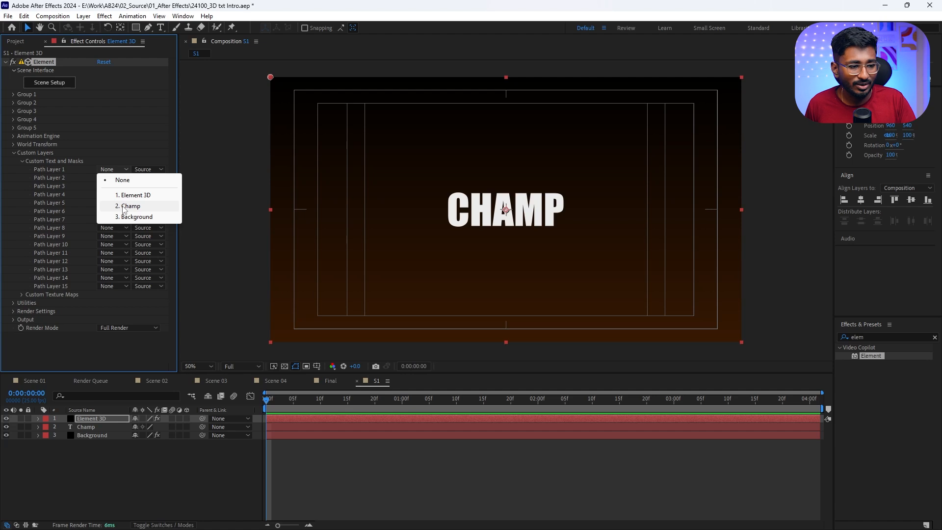
{"action": "left_click", "coordinate": [125, 207]}
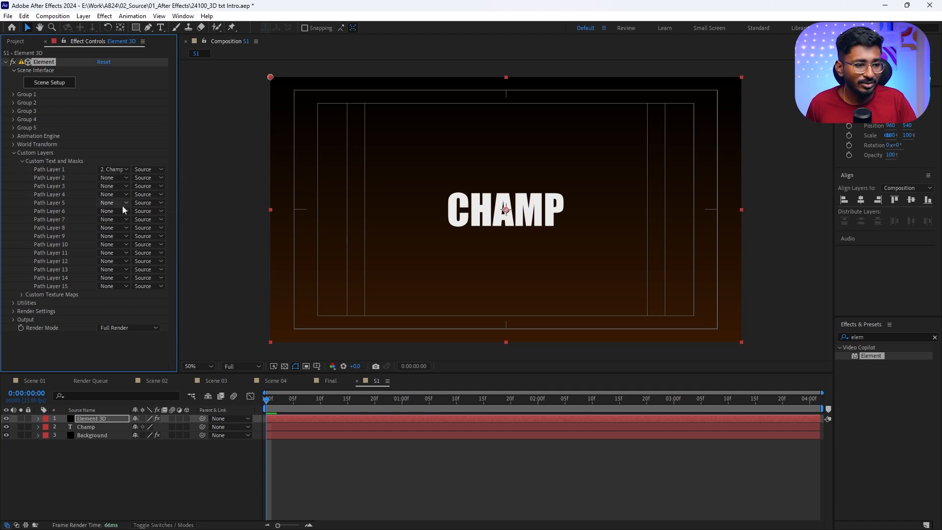
{"action": "left_click", "coordinate": [14, 153]}
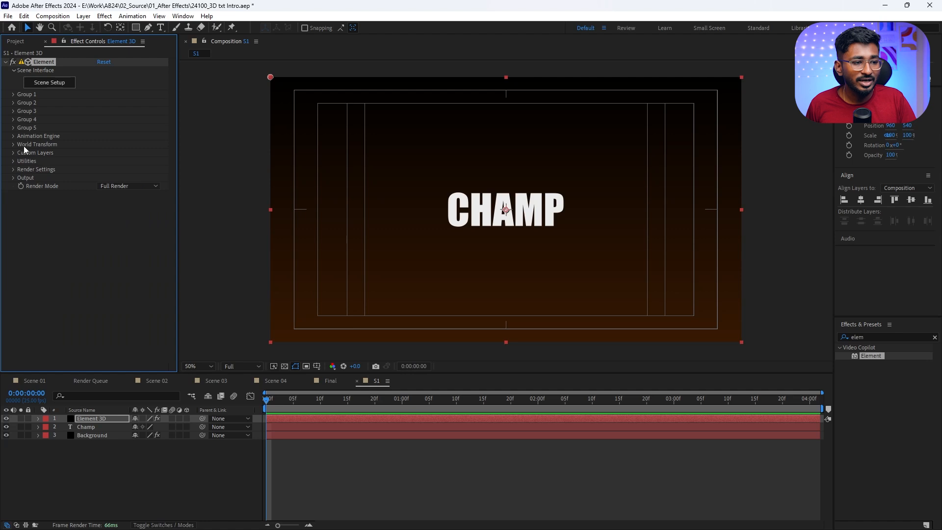
Open Element's Scene Setup and extrude the CHAMP text into a 3D model
{"action": "left_click", "coordinate": [55, 84]}
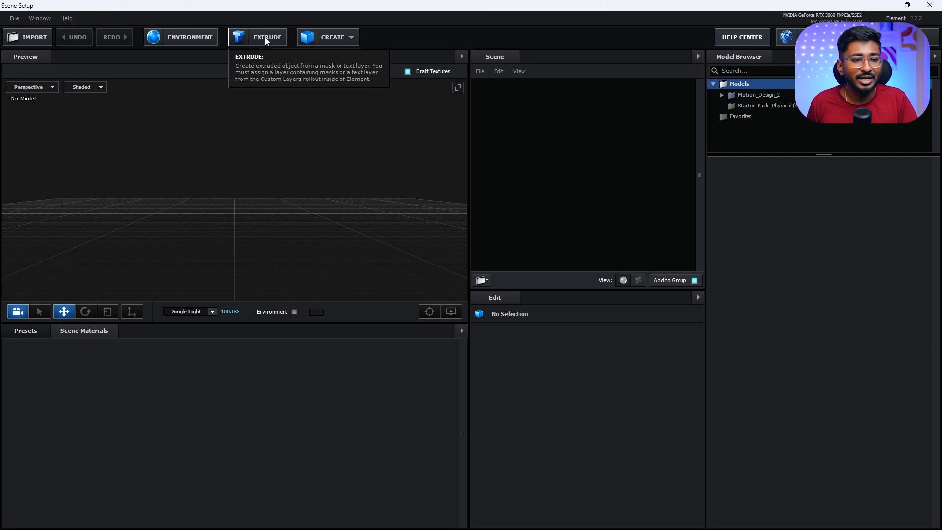
{"action": "left_click", "coordinate": [267, 41]}
{"action": "left_click_drag", "start_coordinate": [322, 222], "coordinate": [328, 171]}
Apply the gold clean metal material from the Pro_Shaders_2 Metal presets to the extruded CHAMP model
{"action": "left_click", "coordinate": [25, 330]}
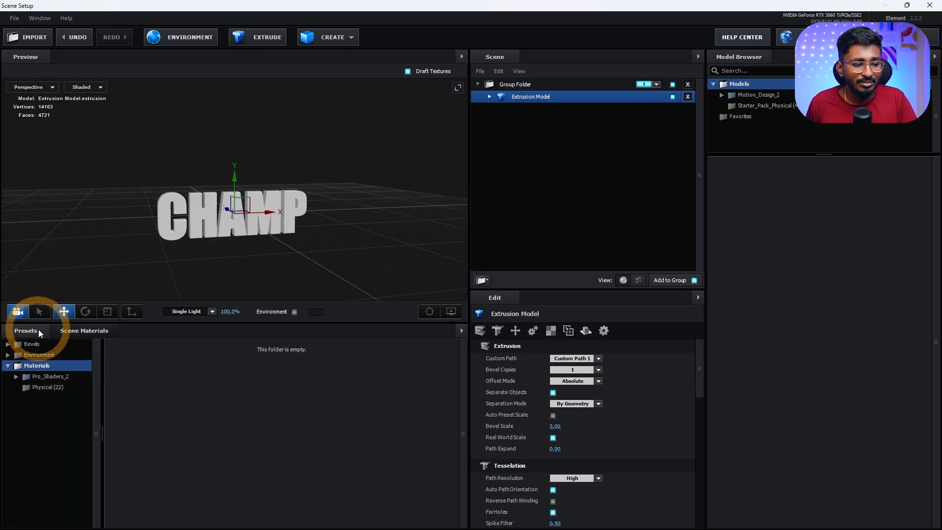
{"action": "double_click", "coordinate": [42, 375]}
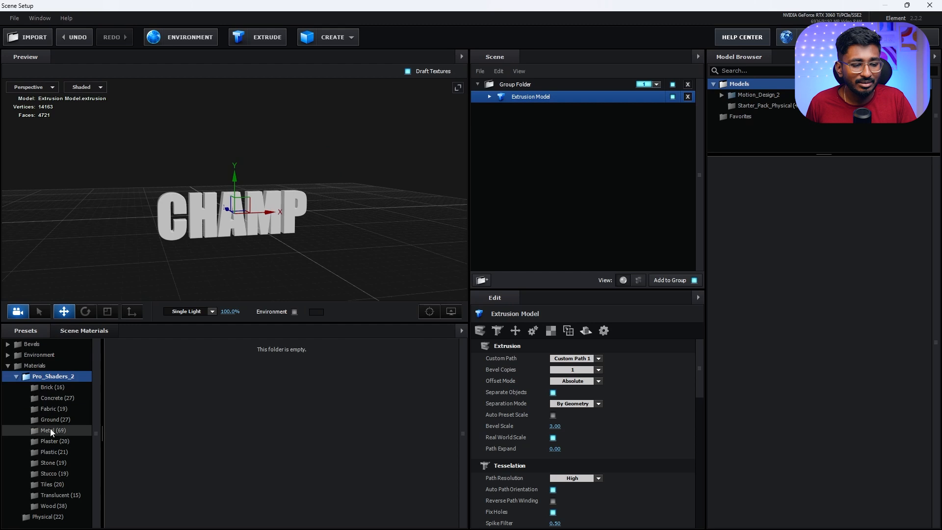
{"action": "left_click", "coordinate": [50, 430]}
{"action": "left_click_drag", "start_coordinate": [139, 436], "coordinate": [252, 227]}
{"action": "left_click_drag", "start_coordinate": [302, 272], "coordinate": [277, 273]}
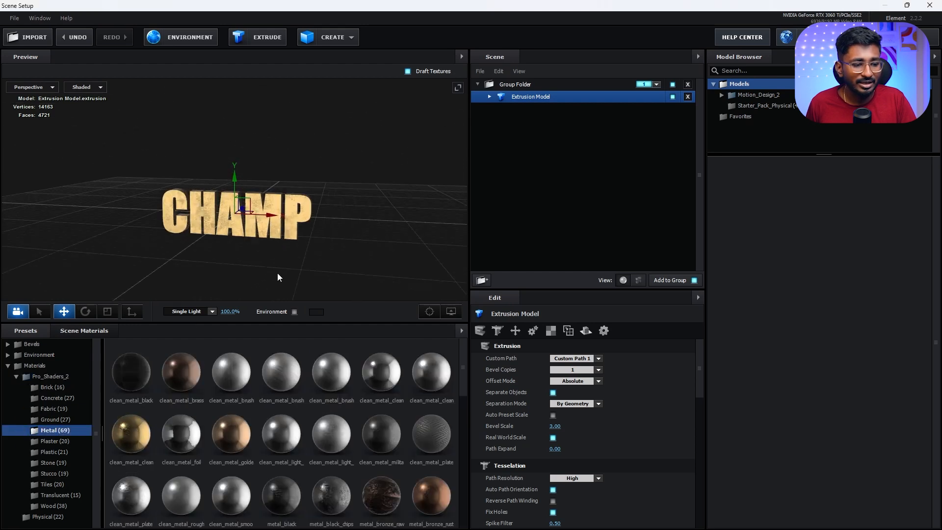
Apply the Basic_2K_06 environment preset to the scene and return to the S1 composition
{"action": "left_click", "coordinate": [30, 356]}
{"action": "left_click", "coordinate": [53, 368]}
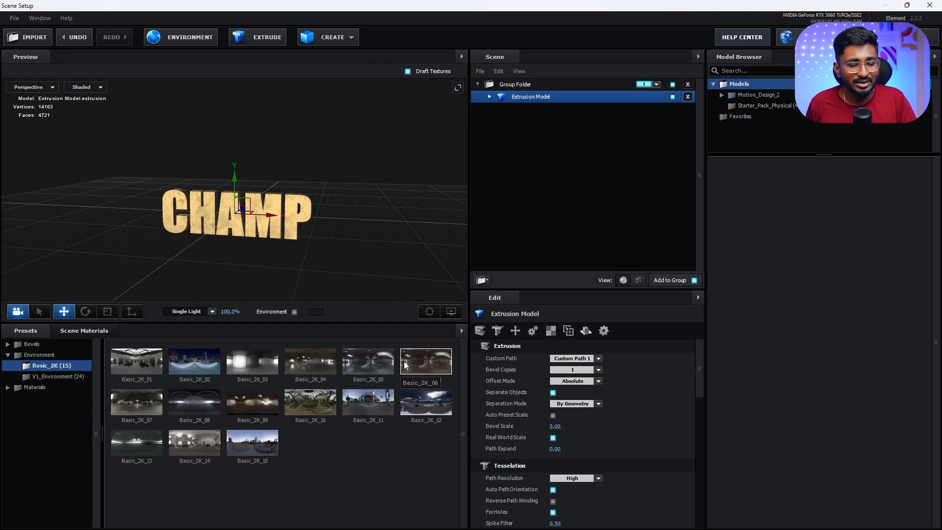
{"action": "left_click", "coordinate": [431, 363]}
{"action": "left_click_drag", "start_coordinate": [363, 292], "coordinate": [380, 246]}
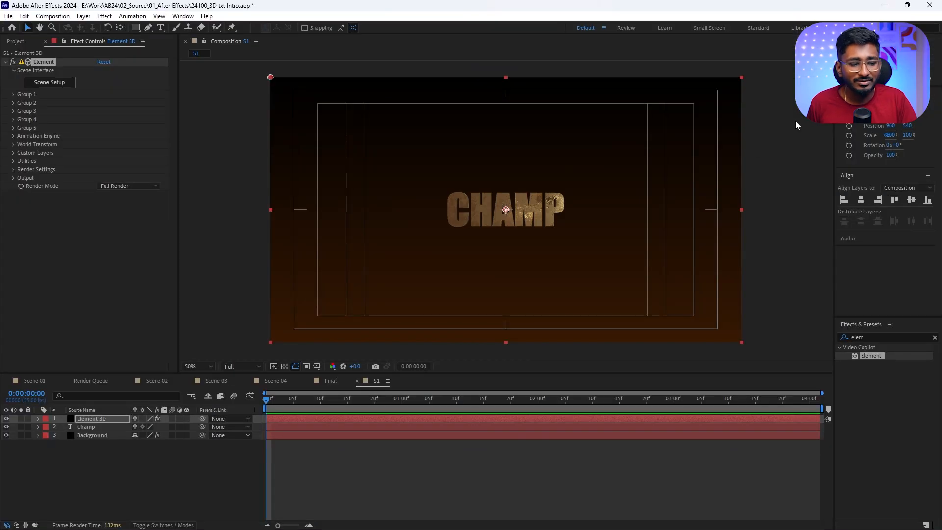
Hide the flat Champ text layer and show the Element 3D layer's custom text path assignments
{"action": "left_click", "coordinate": [82, 427]}
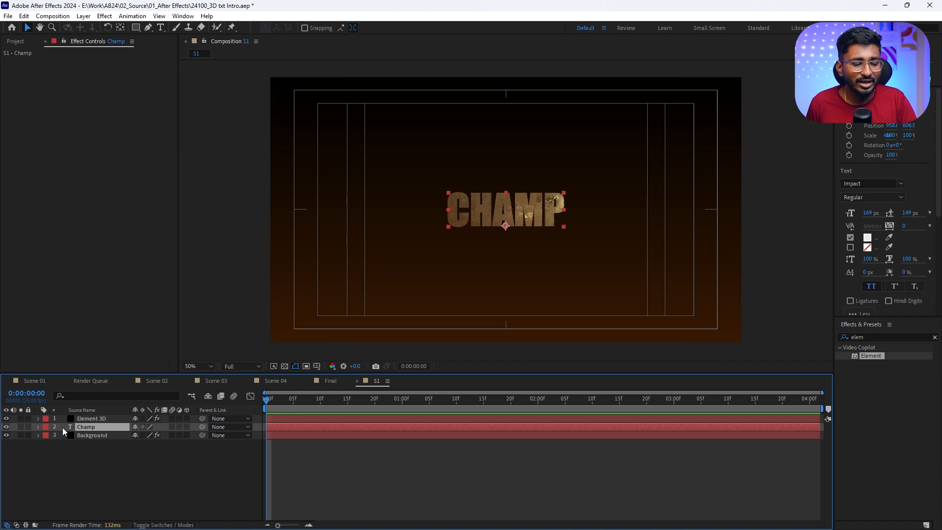
{"action": "left_click", "coordinate": [92, 419]}
{"action": "left_click", "coordinate": [12, 150]}
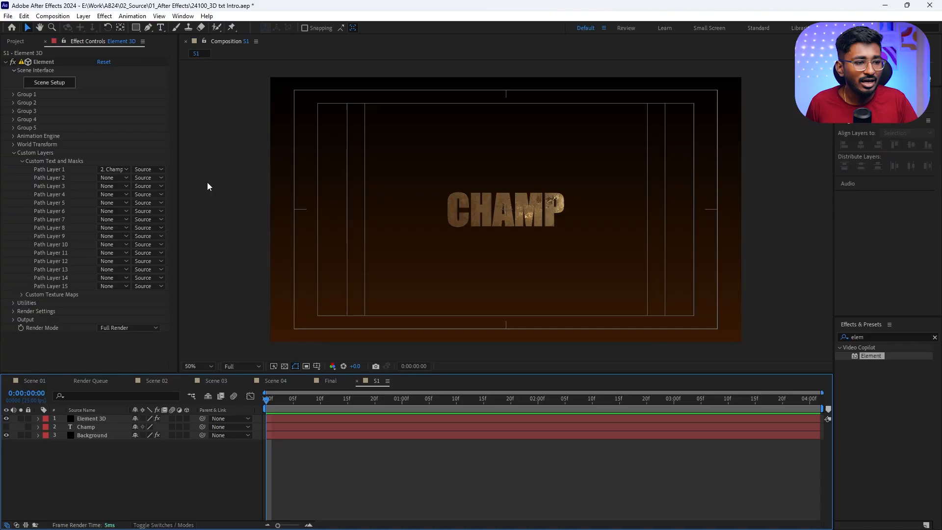
Collapse the custom layer settings and expand Group 1's Particle Replicator properties in the Element effect
{"action": "left_click", "coordinate": [13, 153]}
{"action": "left_click", "coordinate": [13, 95]}
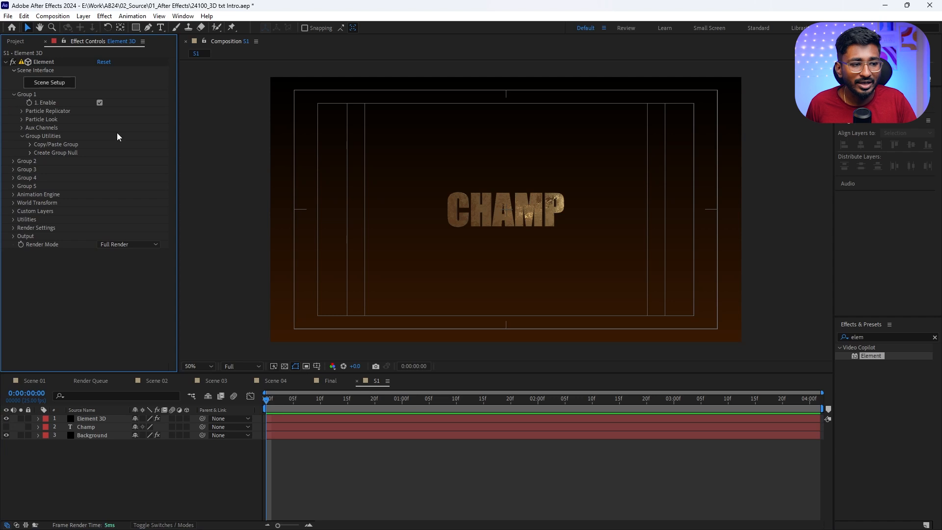
{"action": "left_click", "coordinate": [21, 110]}
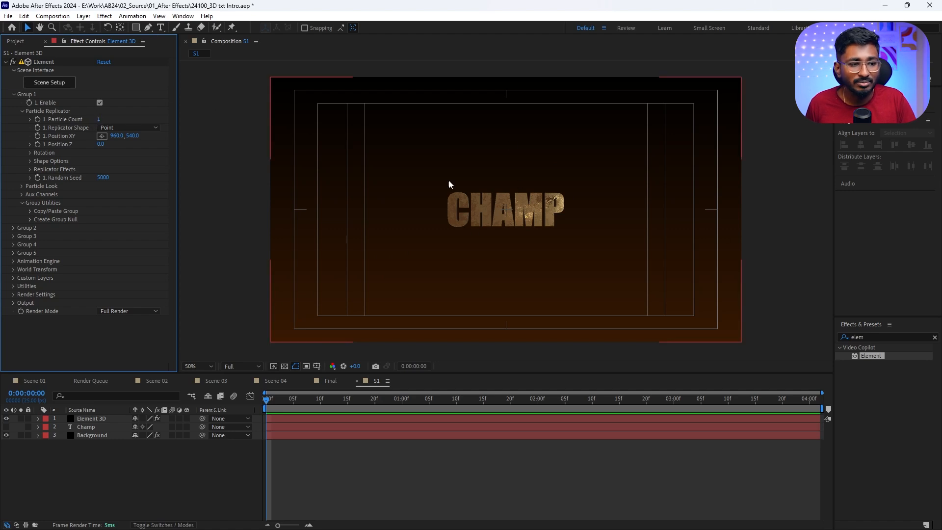
Try a Particle Count of 114 for Group 1 and reset it to 1
{"action": "left_click_drag", "start_coordinate": [100, 118], "coordinate": [149, 114]}
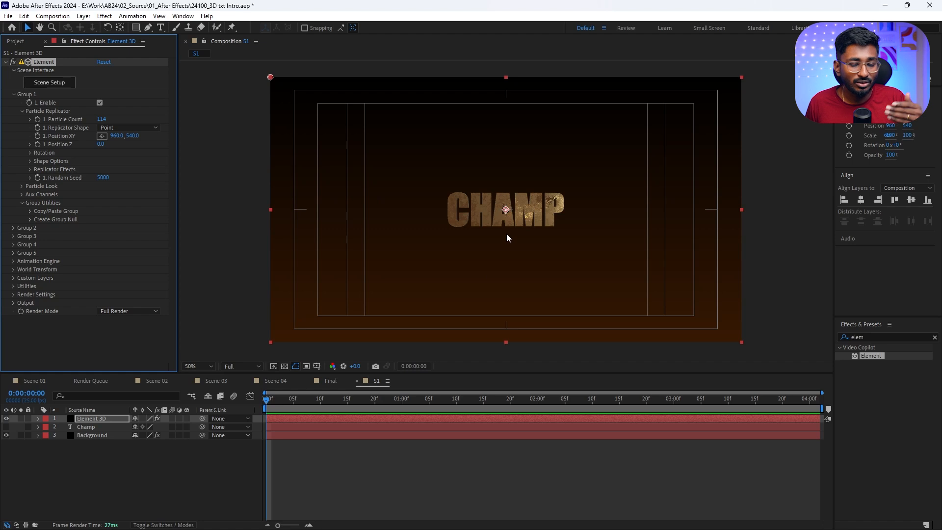
{"action": "left_click", "coordinate": [101, 119]}
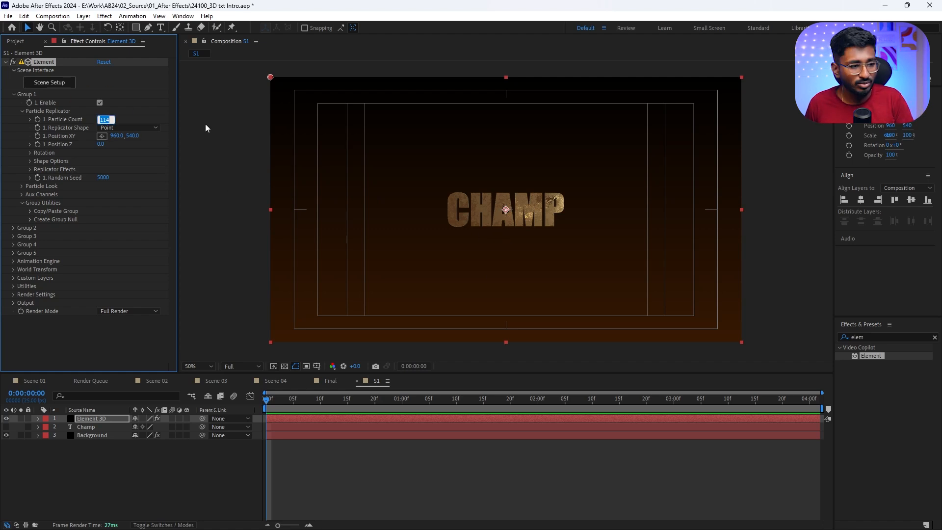
{"action": "type", "text": "1"}
{"action": "key", "text": "Return"}
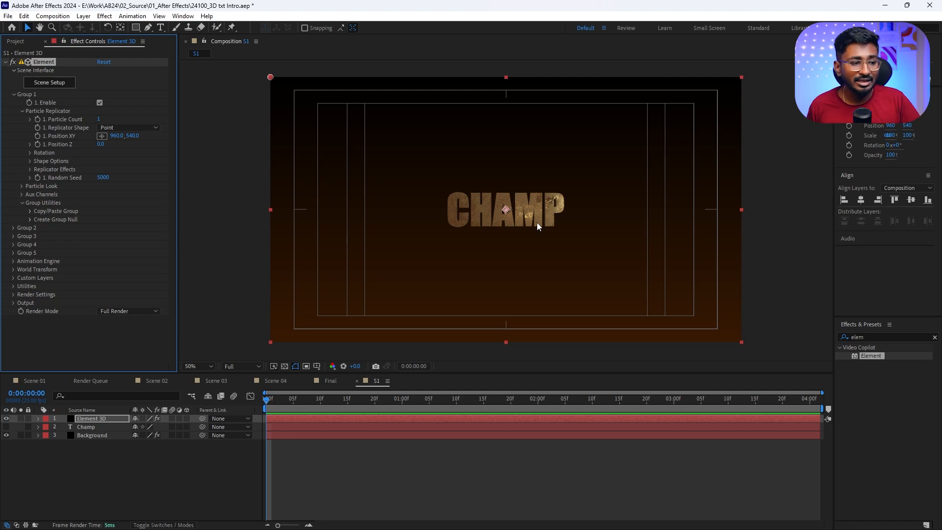
Enable Multi-Object in Group 1's Particle Look, and try a Rotation Random of 87° before undoing that rotation
{"action": "left_click", "coordinate": [21, 186]}
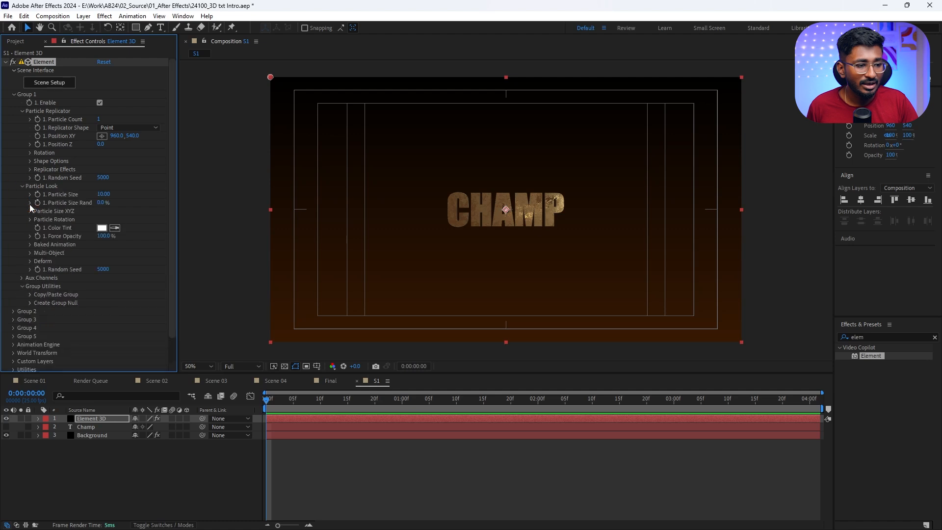
{"action": "left_click", "coordinate": [30, 254]}
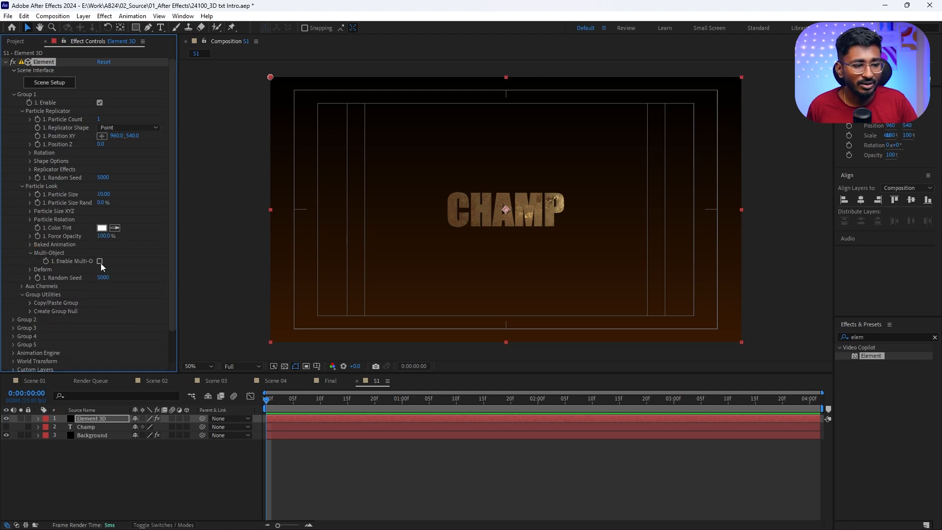
{"action": "left_click", "coordinate": [100, 261]}
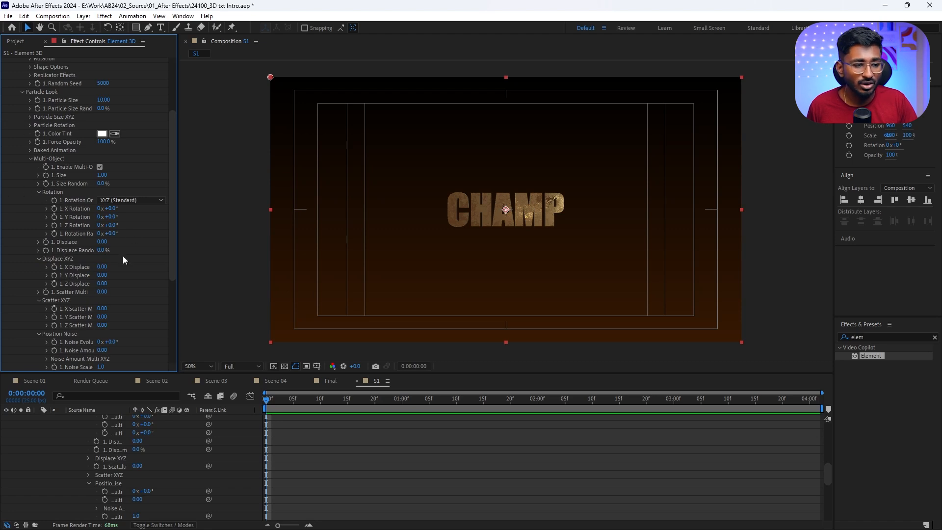
{"action": "left_click_drag", "start_coordinate": [113, 234], "coordinate": [146, 226]}
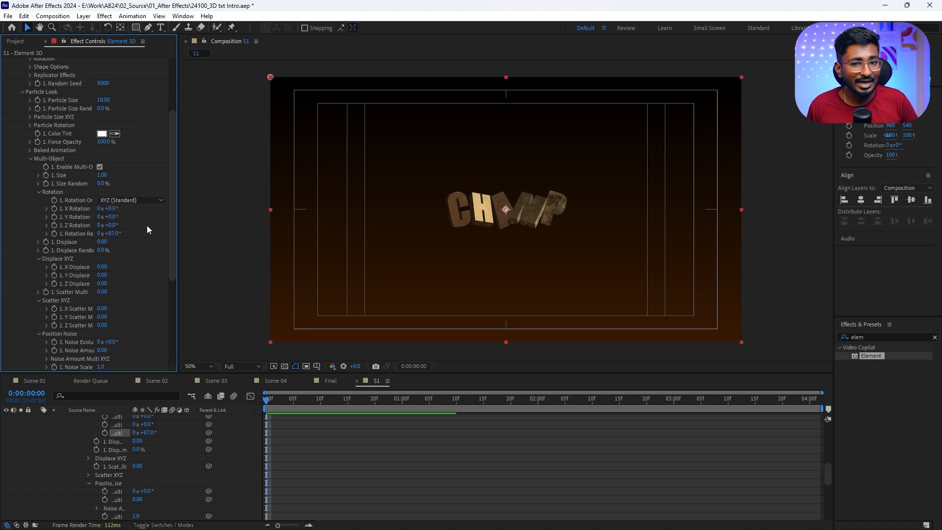
{"action": "key", "text": "ctrl+z"}
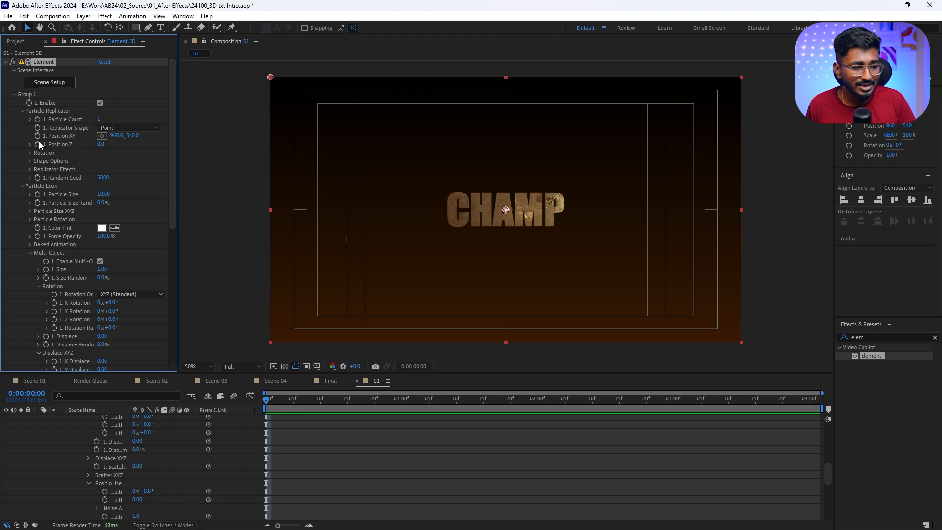
Keyframe Group 1's Position Z at 0 and Multi-Object Rotation Random at 0°, placing both keyframes at 1 second
{"action": "scroll", "coordinate": [67, 265], "scroll_direction": "down", "scroll_amount": 3}
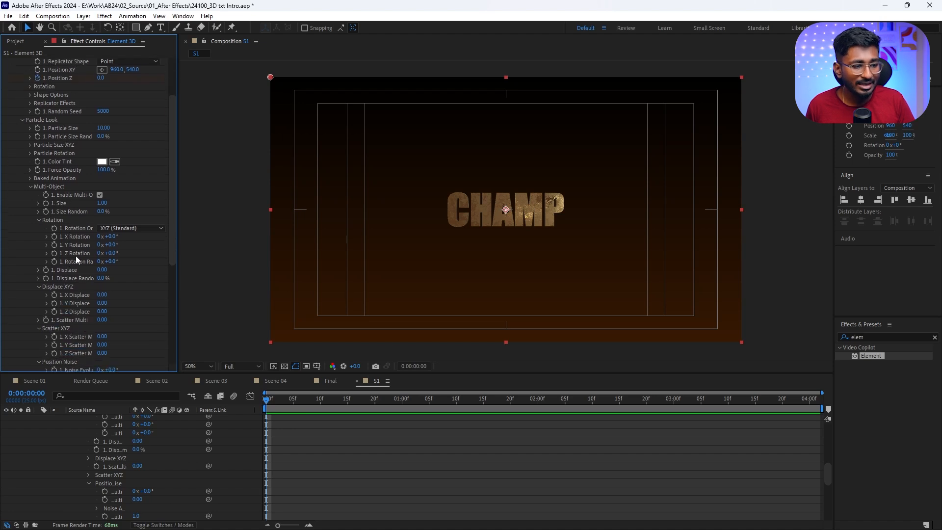
{"action": "left_click", "coordinate": [55, 262]}
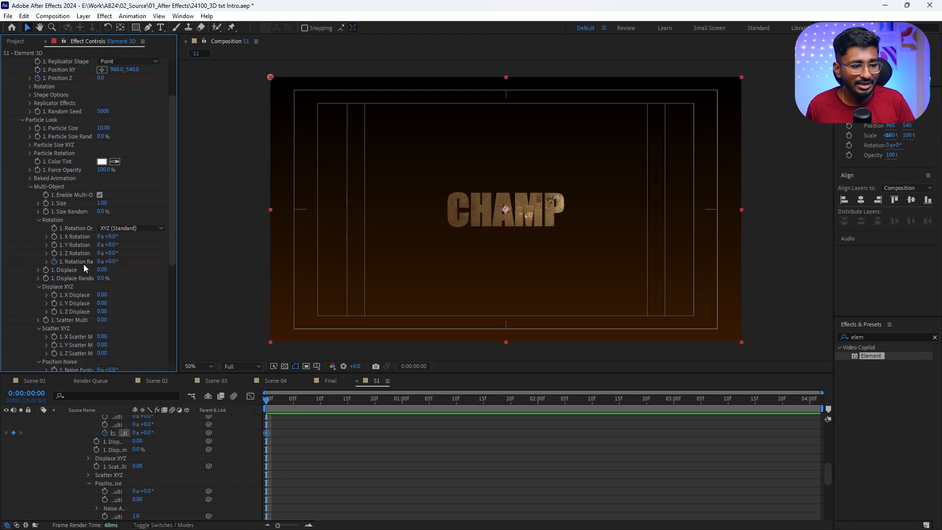
{"action": "scroll", "coordinate": [288, 445], "scroll_direction": "up", "scroll_amount": 10}
{"action": "left_click", "coordinate": [290, 419]}
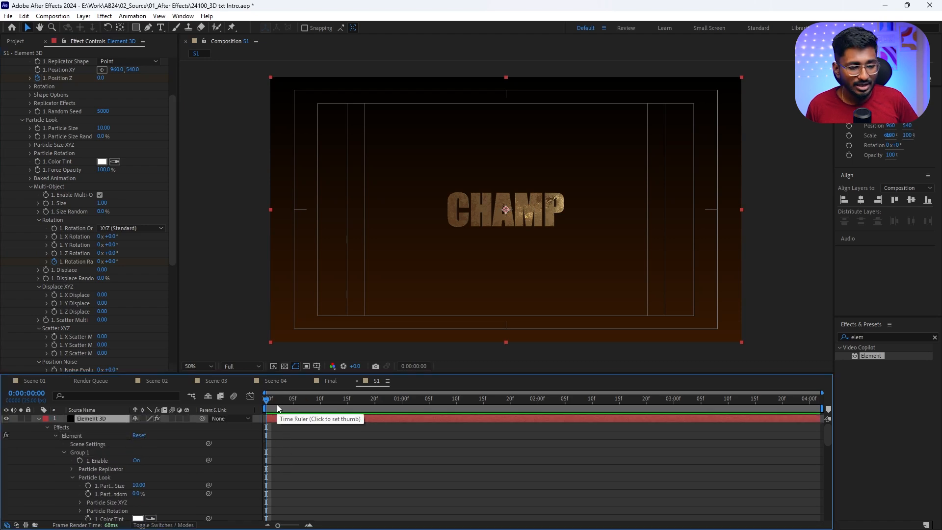
{"action": "key", "text": "u"}
{"action": "left_click_drag", "start_coordinate": [277, 430], "coordinate": [404, 439]}
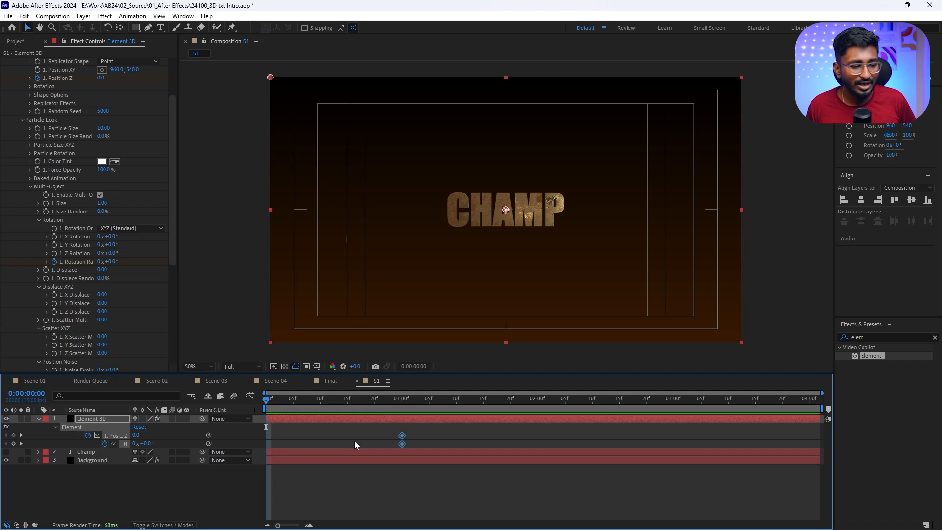
At the first frame, set Rotation Random to -2x -18° and Position Z to -2930
{"action": "left_click", "coordinate": [179, 440]}
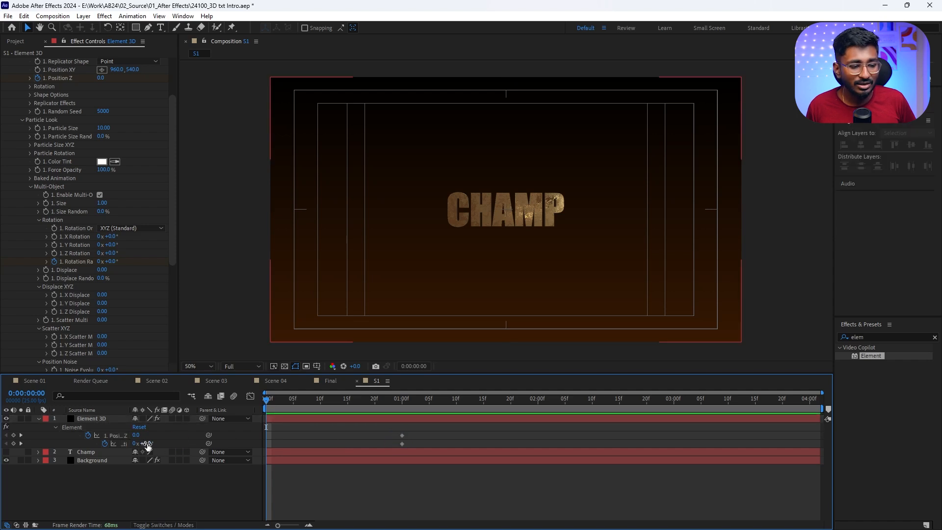
{"action": "left_click_drag", "start_coordinate": [147, 444], "coordinate": [64, 429]}
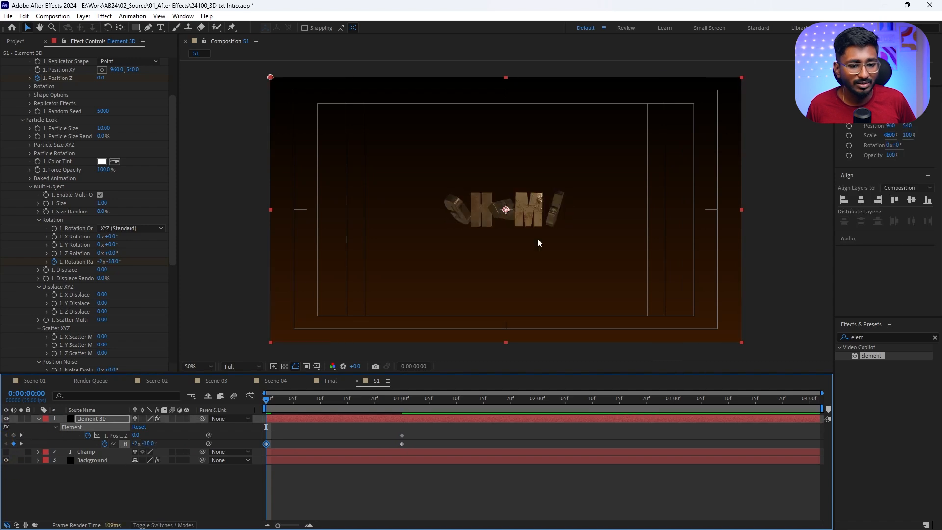
{"action": "left_click_drag", "start_coordinate": [136, 435], "coordinate": [2, 443]}
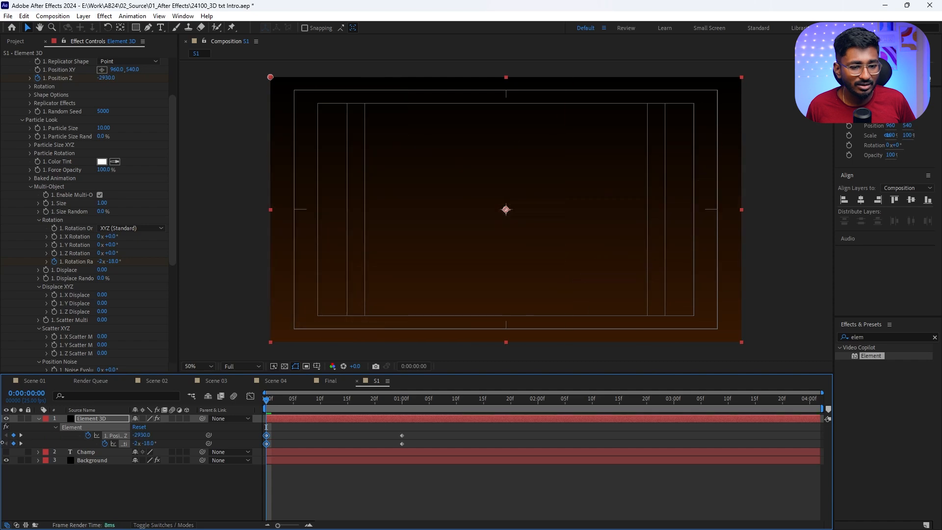
Preview the CHAMP letters flying in and rotating from the start of the composition
{"action": "left_click", "coordinate": [374, 435]}
{"action": "key", "text": "space"}
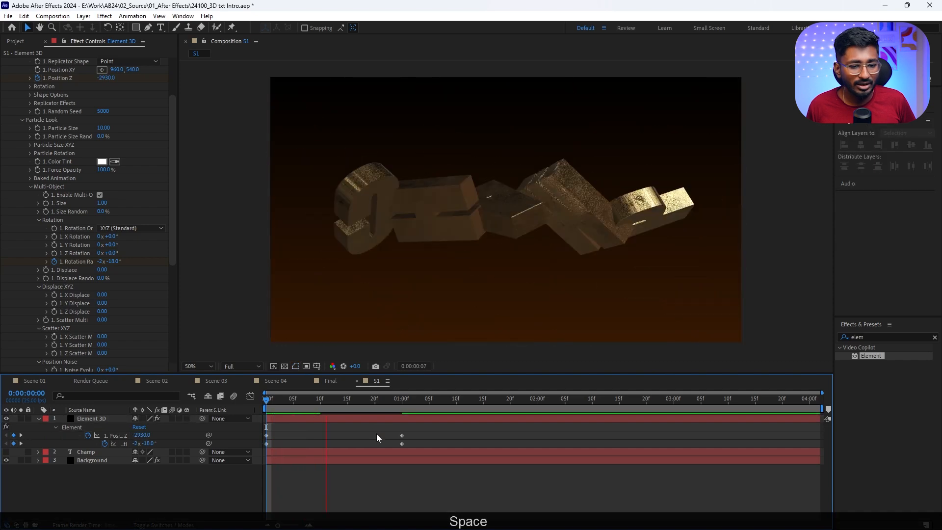
{"action": "left_click", "coordinate": [234, 397]}
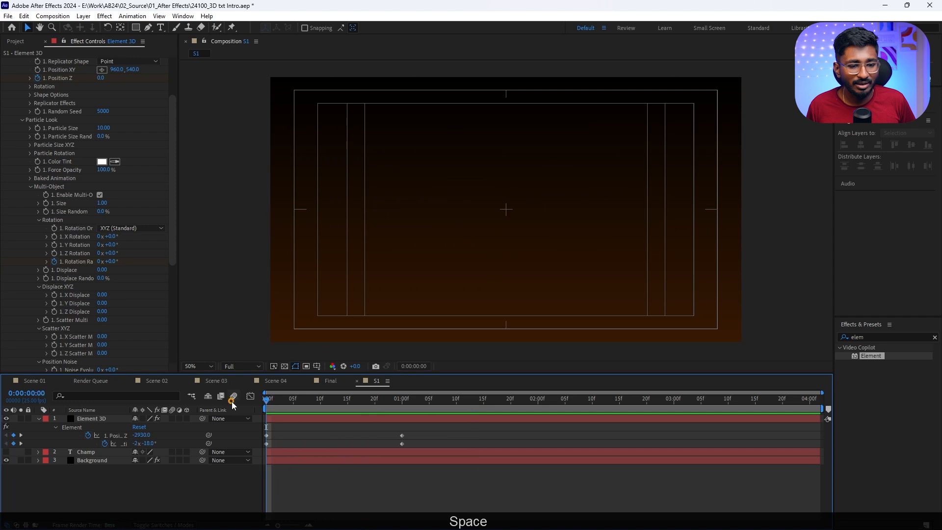
{"action": "key", "text": "space"}
At 1 second, test a Multi-Object Displace of 0.61, undo it, and keyframe Displace at 0
{"action": "left_click", "coordinate": [408, 404]}
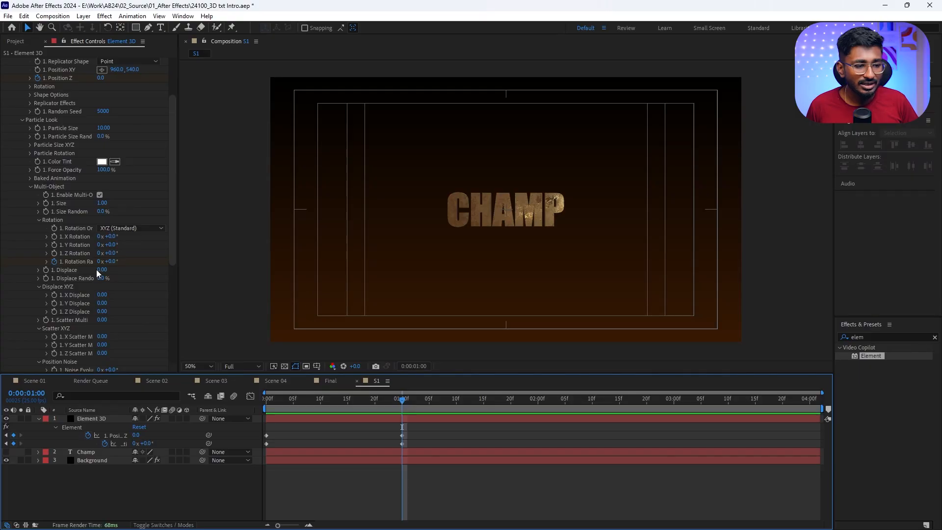
{"action": "left_click_drag", "start_coordinate": [101, 270], "coordinate": [125, 278]}
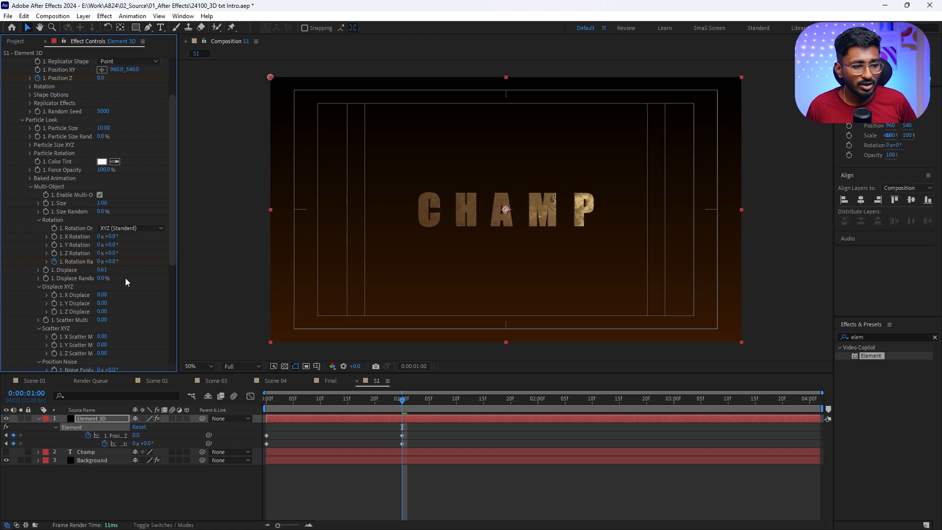
{"action": "key", "text": "ctrl+z"}
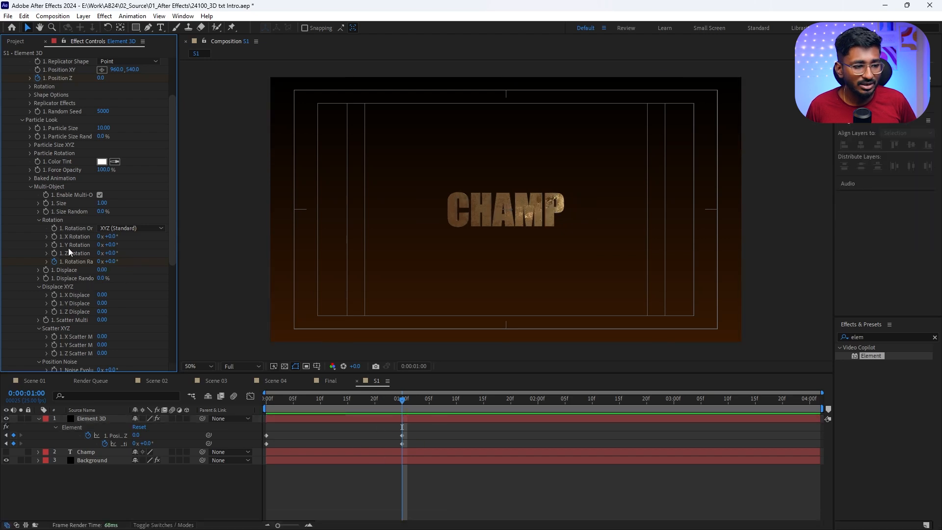
{"action": "left_click", "coordinate": [46, 270]}
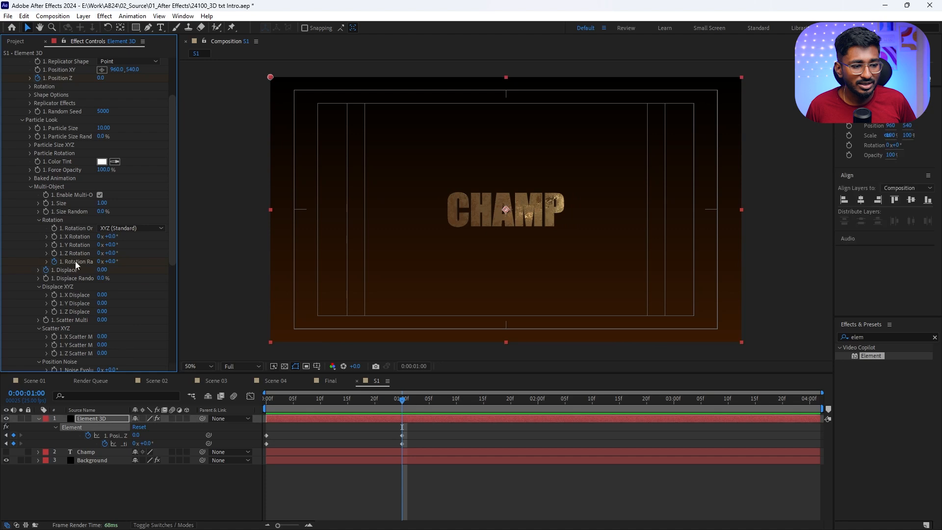
Set Displace to 0.84 at the first frame and preview the letter spread
{"action": "left_click_drag", "start_coordinate": [402, 399], "coordinate": [255, 399]}
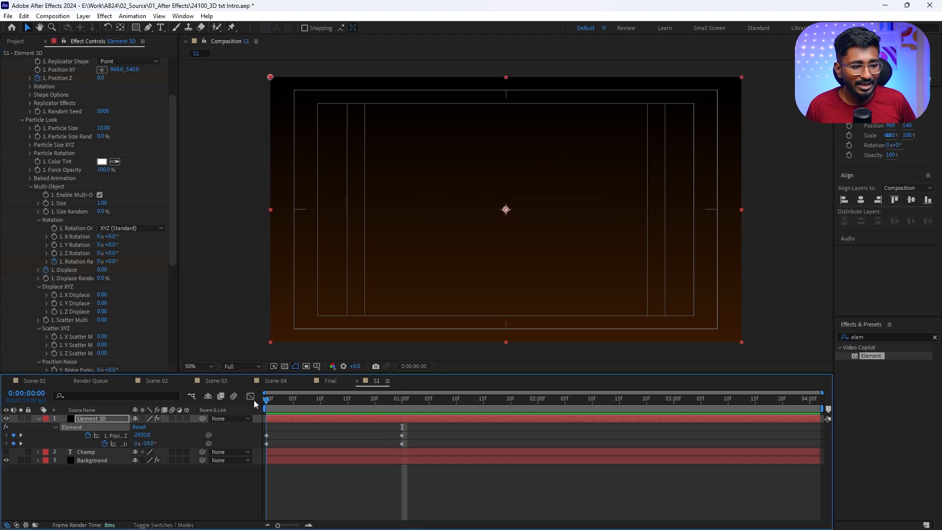
{"action": "left_click_drag", "start_coordinate": [101, 270], "coordinate": [120, 269]}
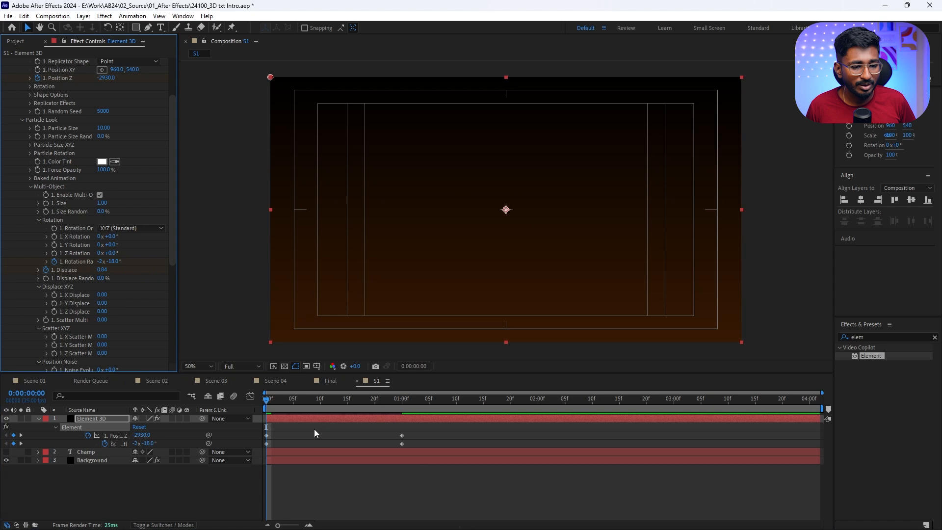
{"action": "key", "text": "space"}
{"action": "key", "text": "space"}
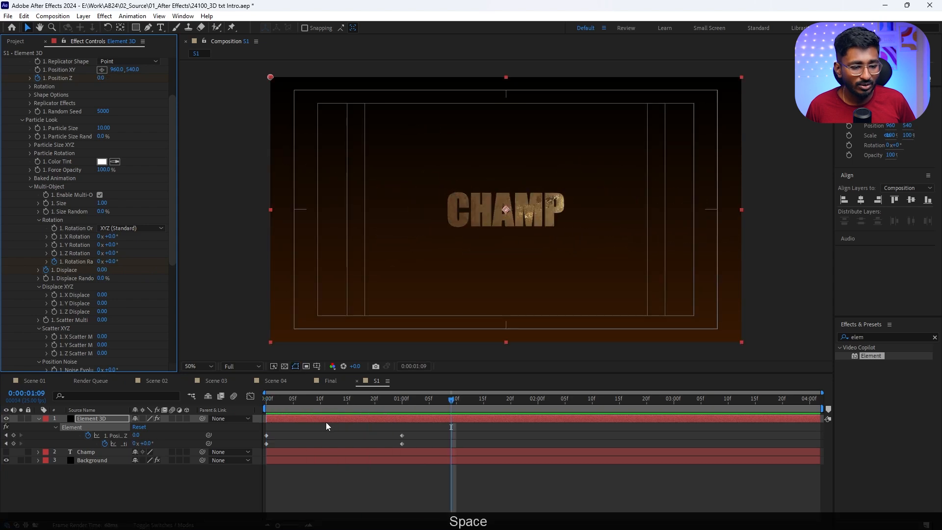
Reveal the Element 3D layer's keyframes, set Displace to 3.54 at the first frame, and preview the animation
{"action": "left_click", "coordinate": [333, 419]}
{"action": "key", "text": "u"}
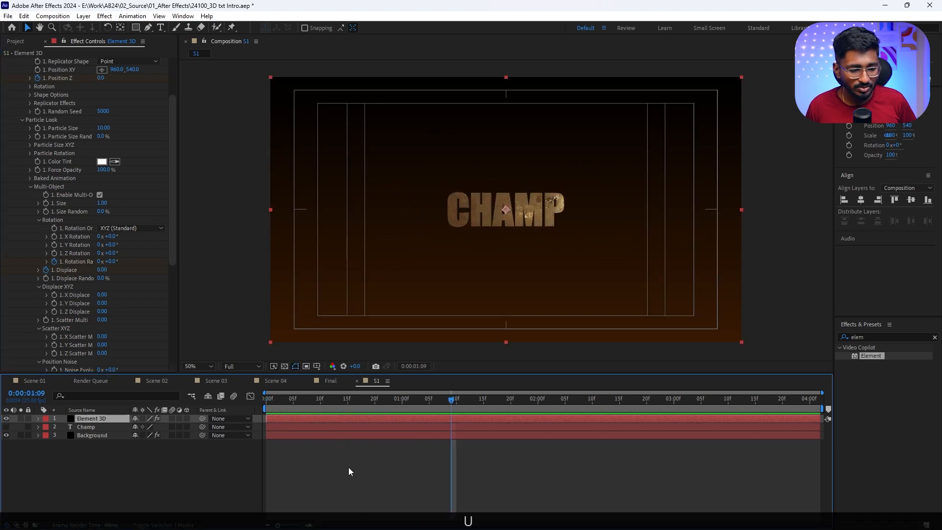
{"action": "key", "text": "u"}
{"action": "left_click_drag", "start_coordinate": [309, 399], "coordinate": [266, 400]}
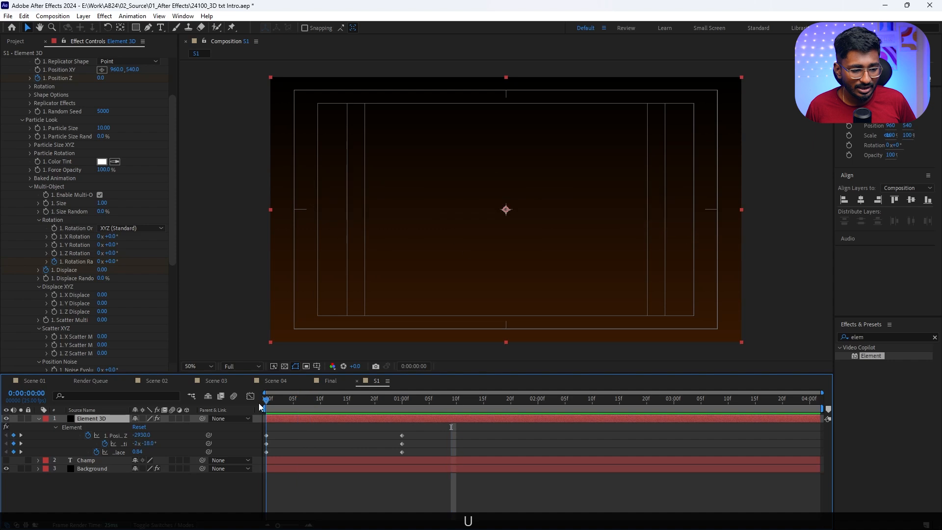
{"action": "left_click_drag", "start_coordinate": [137, 452], "coordinate": [265, 448]}
{"action": "left_click", "coordinate": [328, 436]}
{"action": "key", "text": "space"}
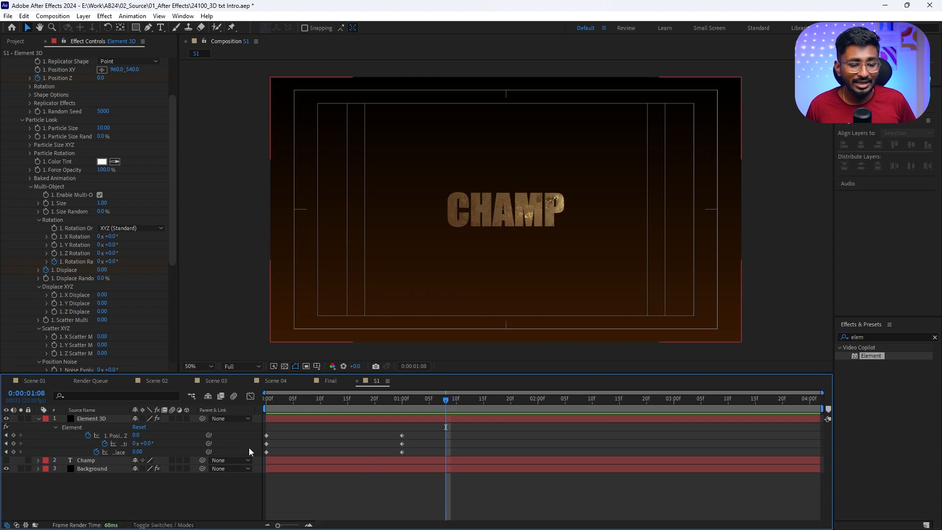
Easy-ease the Position Z and Rotation Random keyframes, reshape their speed curves to start fast and slow down gradually, and preview the motion
{"action": "left_click_drag", "start_coordinate": [416, 431], "coordinate": [254, 438]}
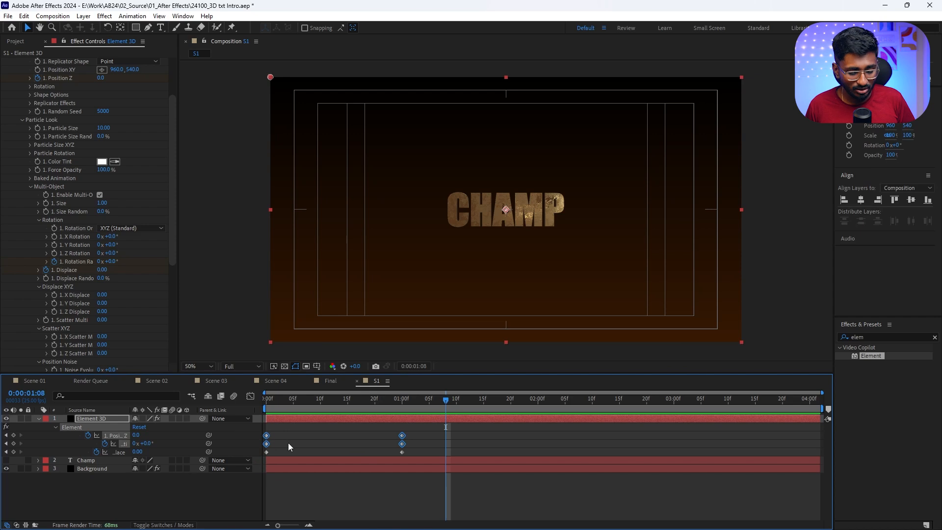
{"action": "key", "text": "F9"}
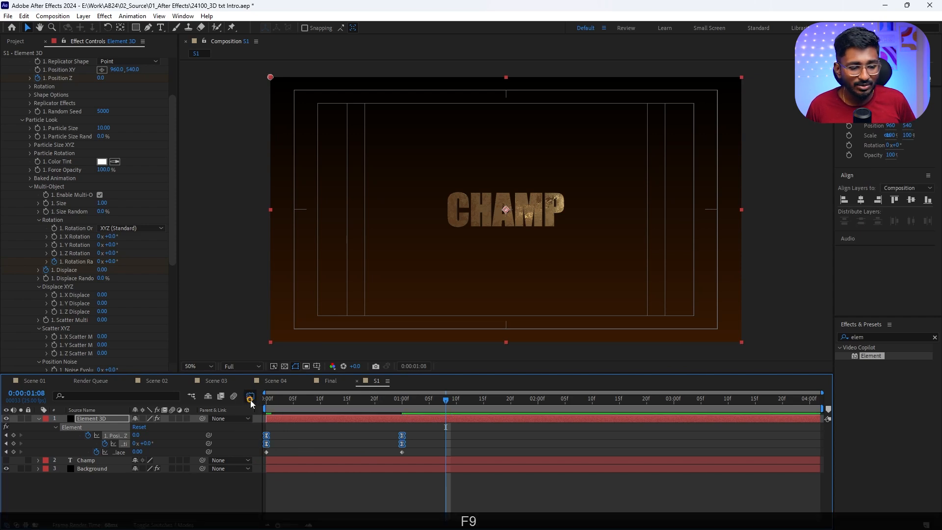
{"action": "left_click", "coordinate": [250, 399]}
{"action": "left_click_drag", "start_coordinate": [430, 462], "coordinate": [334, 496]}
{"action": "key", "text": "space"}
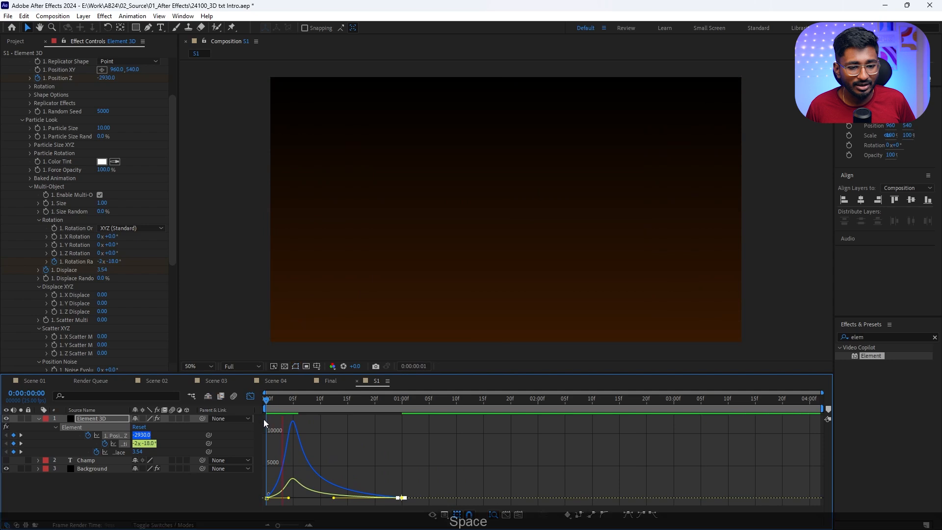
{"action": "key", "text": "space"}
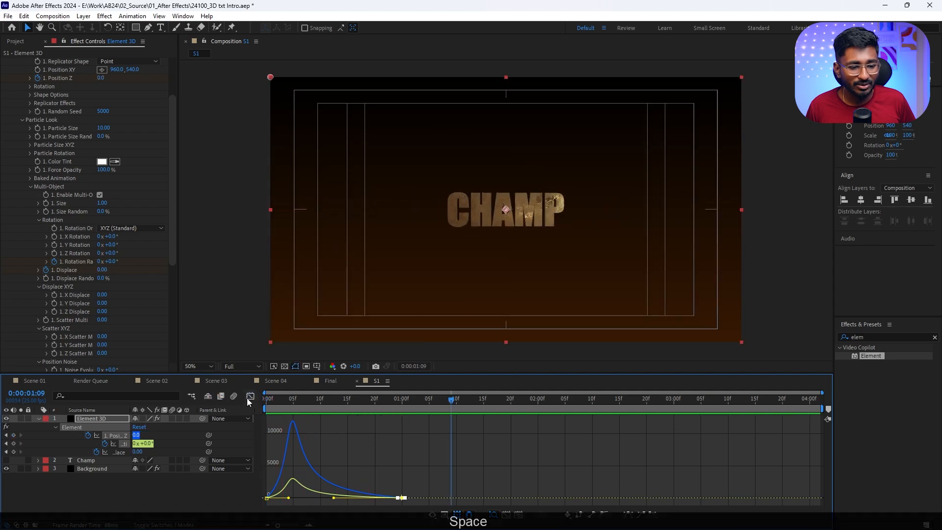
Return to the keyframe view and shift both Displace keyframes to about 1:08 and 2:08
{"action": "left_click", "coordinate": [250, 397]}
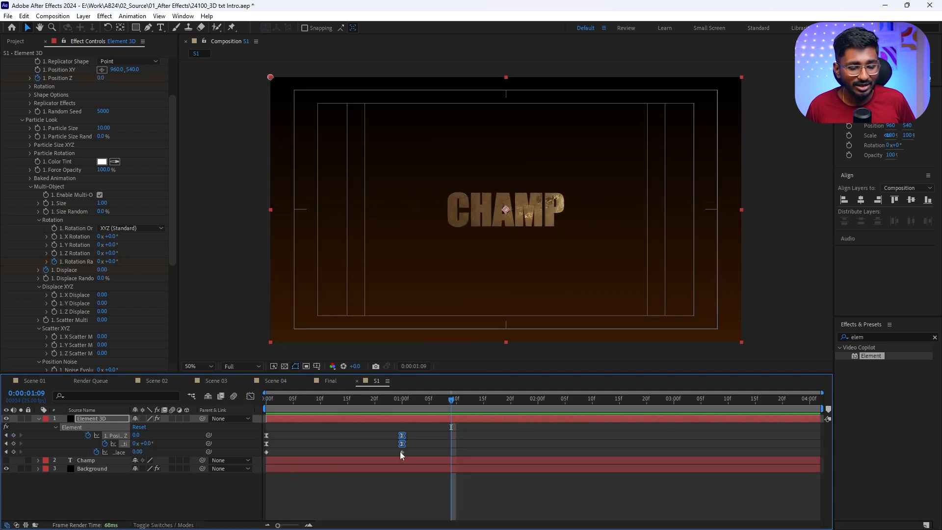
{"action": "left_click_drag", "start_coordinate": [410, 453], "coordinate": [447, 462]}
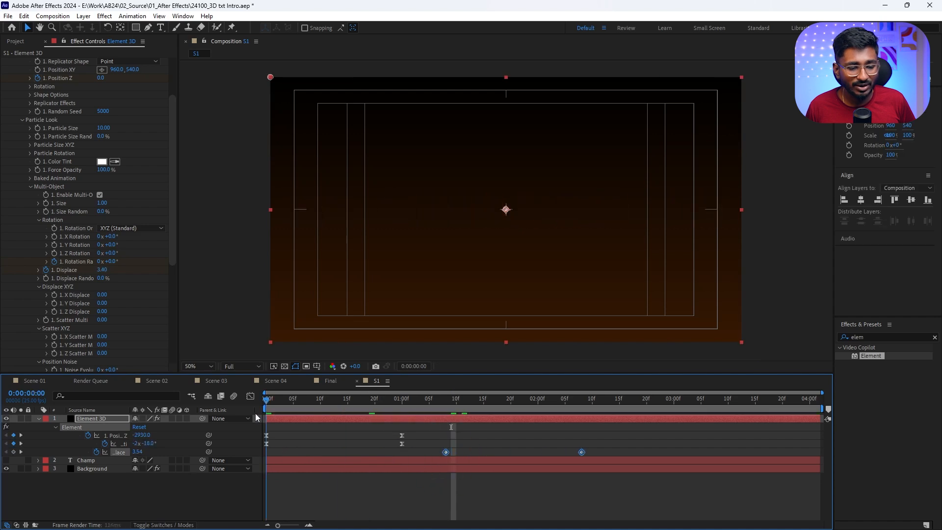
Preview the animation, then reset the Position Z and Rotation Random keyframes to a plain easy ease in their speed graph
{"action": "key", "text": "space"}
{"action": "key", "text": "space"}
{"action": "key", "text": "space"}
{"action": "key", "text": "space"}
{"action": "left_click_drag", "start_coordinate": [415, 427], "coordinate": [221, 444]}
{"action": "left_click", "coordinate": [250, 396]}
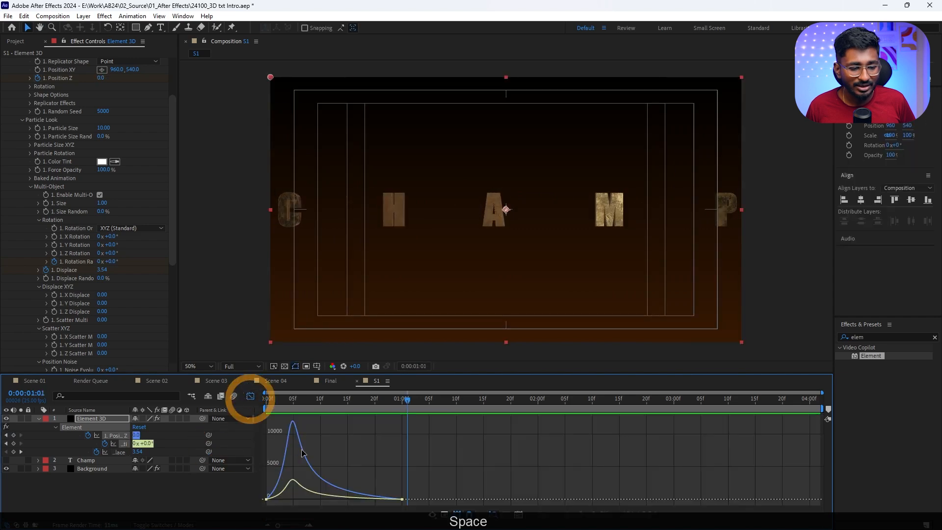
{"action": "left_click_drag", "start_coordinate": [418, 457], "coordinate": [265, 500]}
{"action": "key", "text": "F9"}
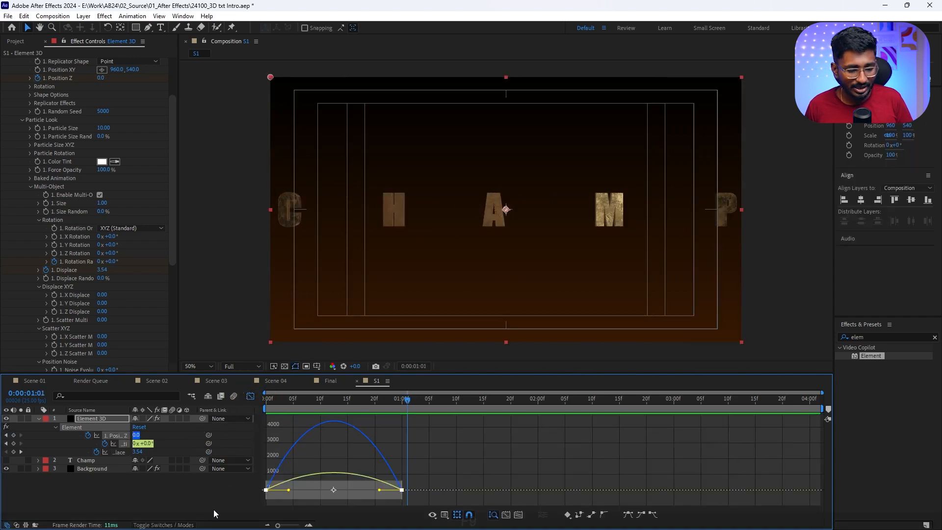
Reshape the Position Z and Rotation Random speed curves to start slowly and peak near frame 20, then preview the motion
{"action": "left_click_drag", "start_coordinate": [298, 464], "coordinate": [230, 505]}
{"action": "left_click_drag", "start_coordinate": [288, 497], "coordinate": [334, 498]}
{"action": "key", "text": "Home"}
{"action": "key", "text": "space"}
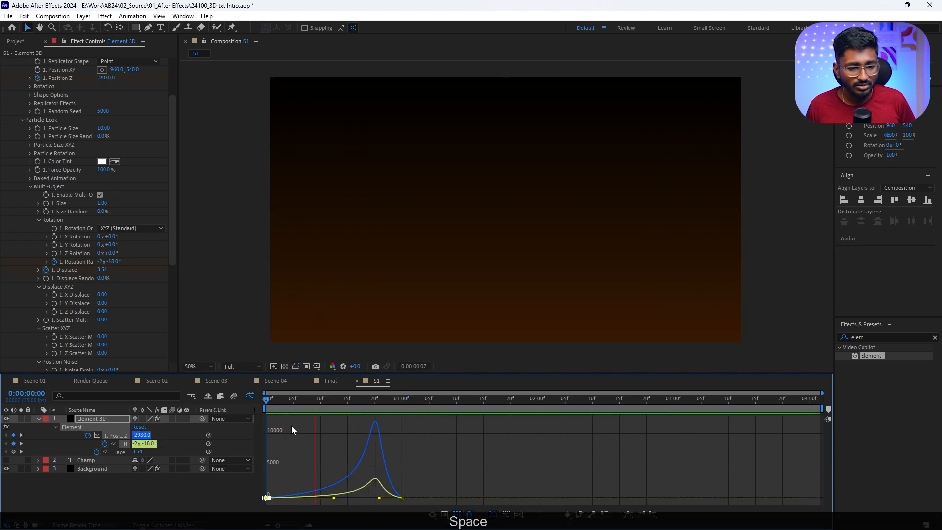
{"action": "left_click", "coordinate": [251, 396]}
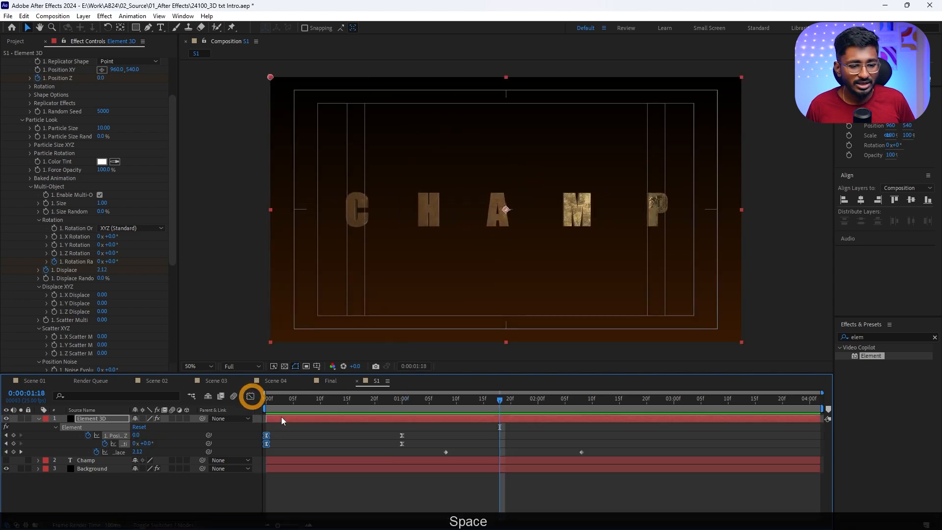
Move the end keyframes of Position Z and Rotation Random to 1:20, previewing the slower fly-in
{"action": "mouse_move", "coordinate": [408, 420]}
{"action": "left_mouse_down"}
{"action": "mouse_move", "coordinate": [381, 451]}
{"action": "mouse_move", "coordinate": [413, 435]}
{"action": "left_mouse_up"}
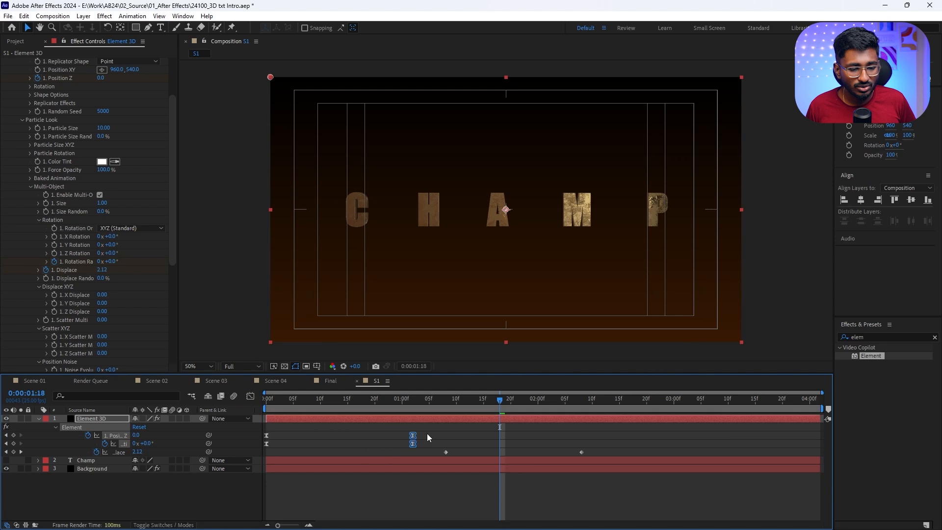
{"action": "left_click_drag", "start_coordinate": [507, 437], "coordinate": [481, 442]}
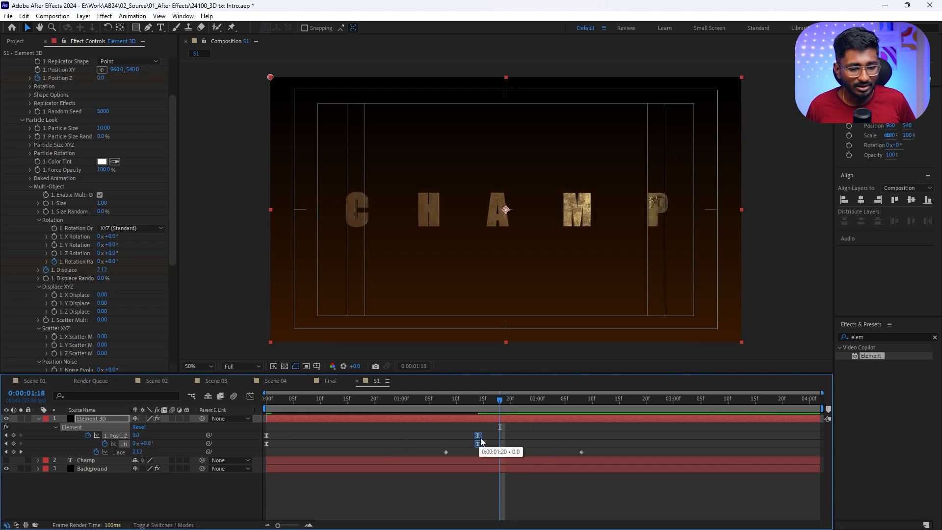
{"action": "left_click_drag", "start_coordinate": [460, 406], "coordinate": [220, 404]}
{"action": "key", "text": "space"}
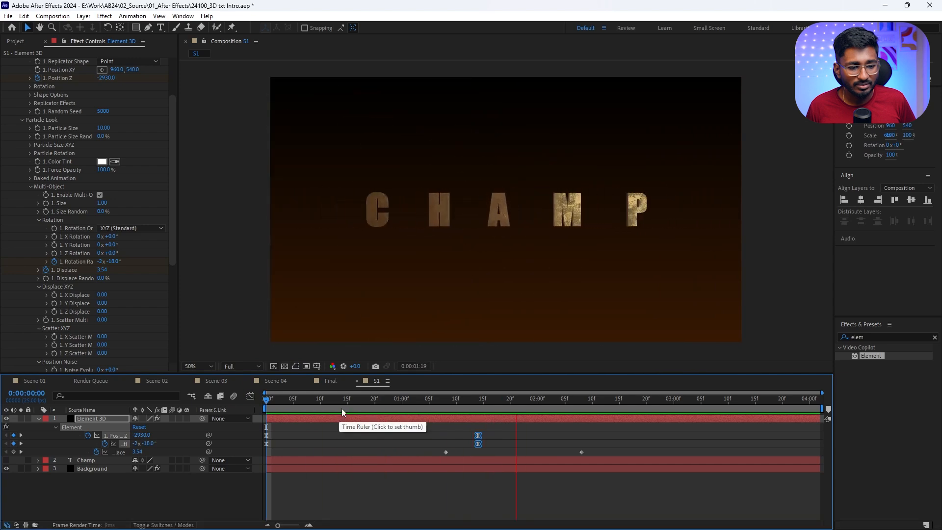
{"action": "left_click_drag", "start_coordinate": [484, 436], "coordinate": [499, 436]}
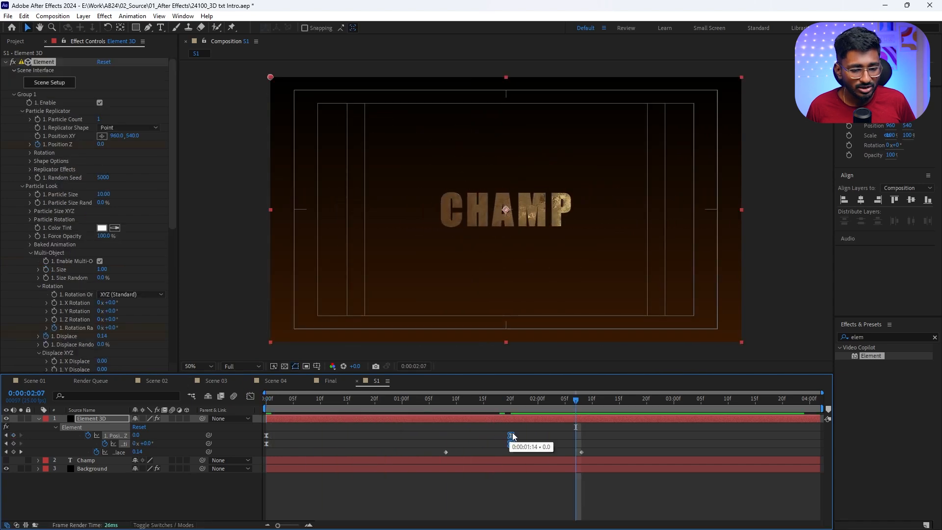
{"action": "key", "text": "space"}
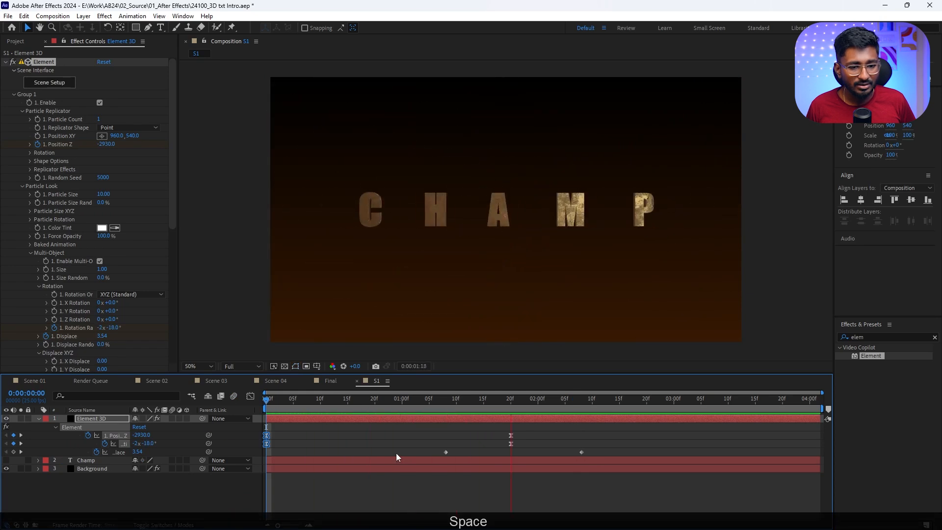
{"action": "key", "text": "space"}
{"action": "left_click", "coordinate": [563, 443]}
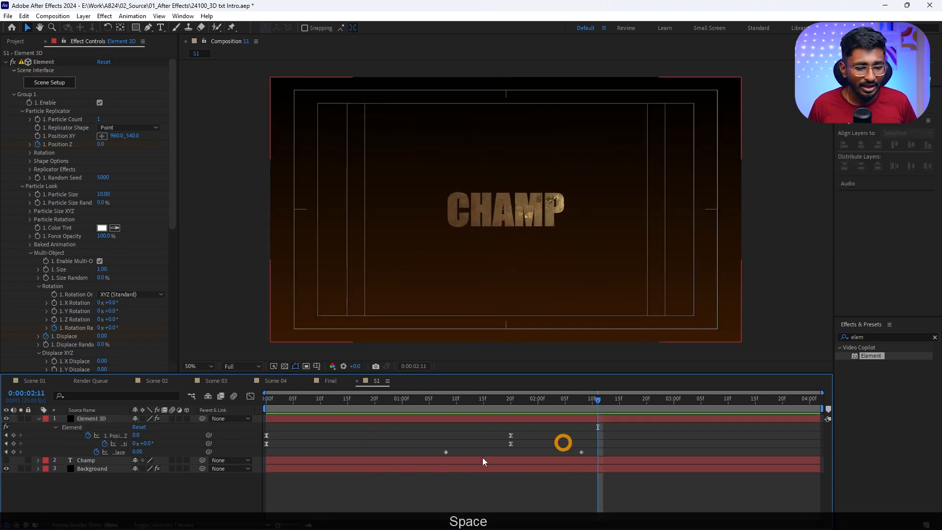
Move the two Displace keyframes to the first frame and 1:20, in line with the Position Z and Rotation Random keyframes
{"action": "left_click_drag", "start_coordinate": [445, 452], "coordinate": [420, 452]}
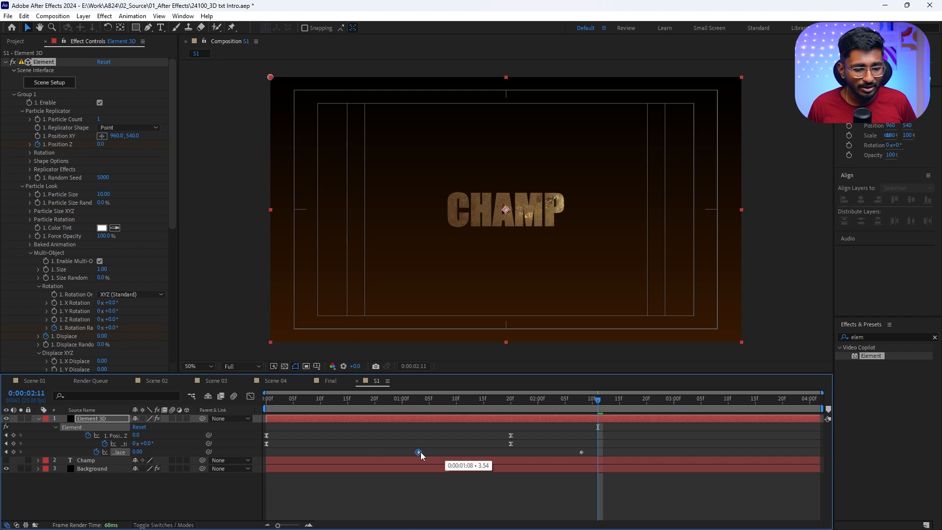
{"action": "left_click_drag", "start_coordinate": [313, 454], "coordinate": [267, 455]}
{"action": "left_click_drag", "start_coordinate": [582, 452], "coordinate": [250, 474]}
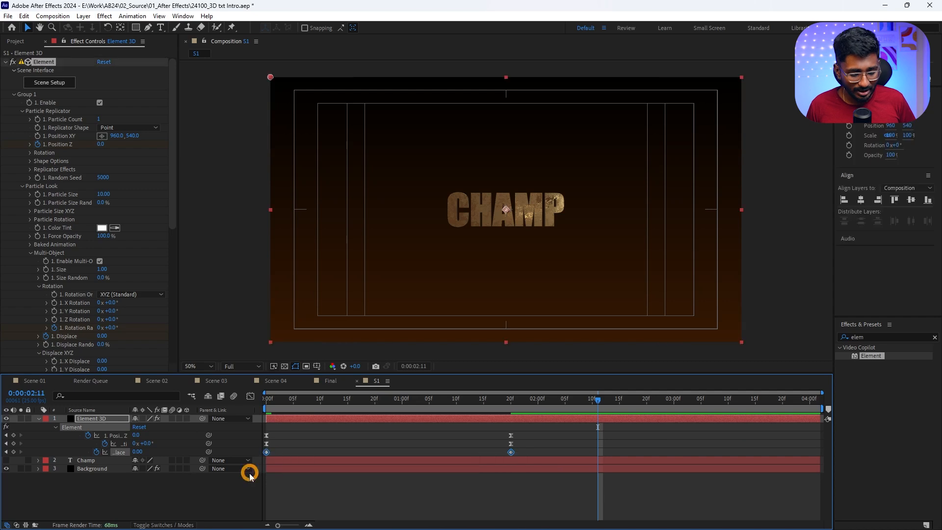
Easy-ease both Displace keyframes, lengthen the ease out of the first one in the speed graph, and return to the keyframe view
{"action": "key", "text": "F9"}
{"action": "left_click", "coordinate": [251, 396]}
{"action": "left_click_drag", "start_coordinate": [344, 440], "coordinate": [236, 403]}
{"action": "left_click_drag", "start_coordinate": [308, 425], "coordinate": [379, 421]}
{"action": "left_click", "coordinate": [250, 397]}
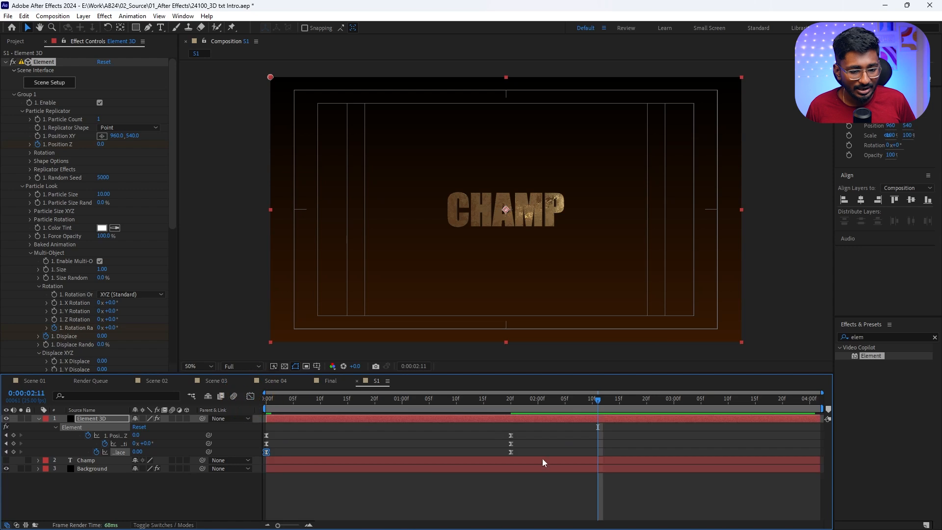
Preview the animation and shift both Displace keyframes together to about 0:21 and 2:16
{"action": "left_click", "coordinate": [532, 447]}
{"action": "left_click_drag", "start_coordinate": [523, 449], "coordinate": [256, 459]}
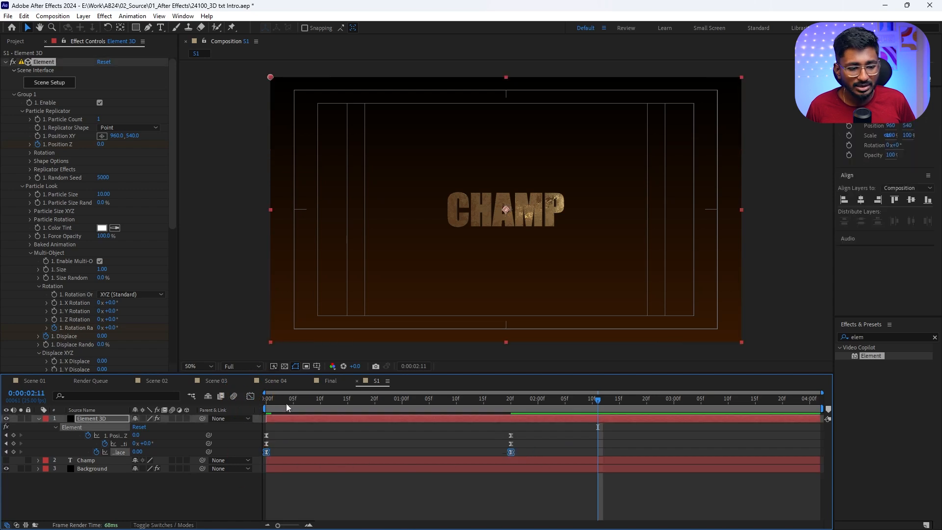
{"action": "left_click_drag", "start_coordinate": [286, 403], "coordinate": [255, 409]}
{"action": "key", "text": "space"}
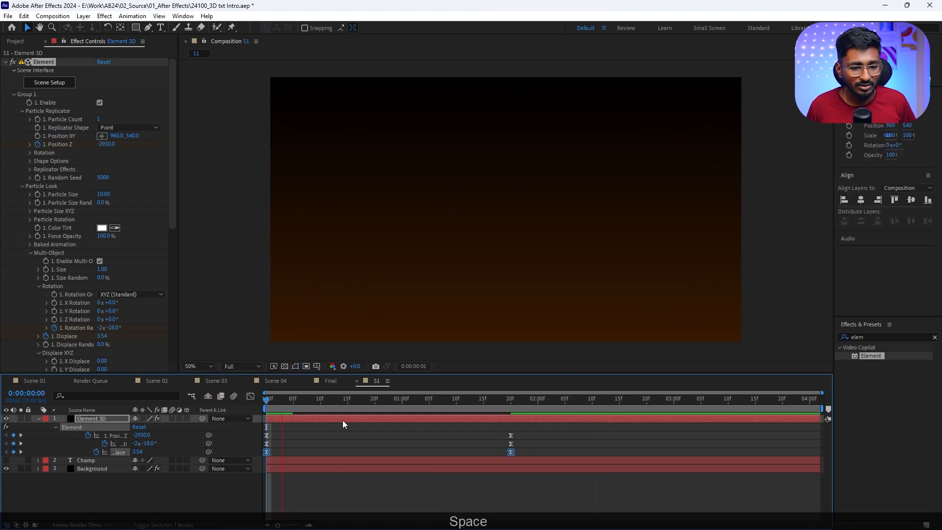
{"action": "key", "text": "space"}
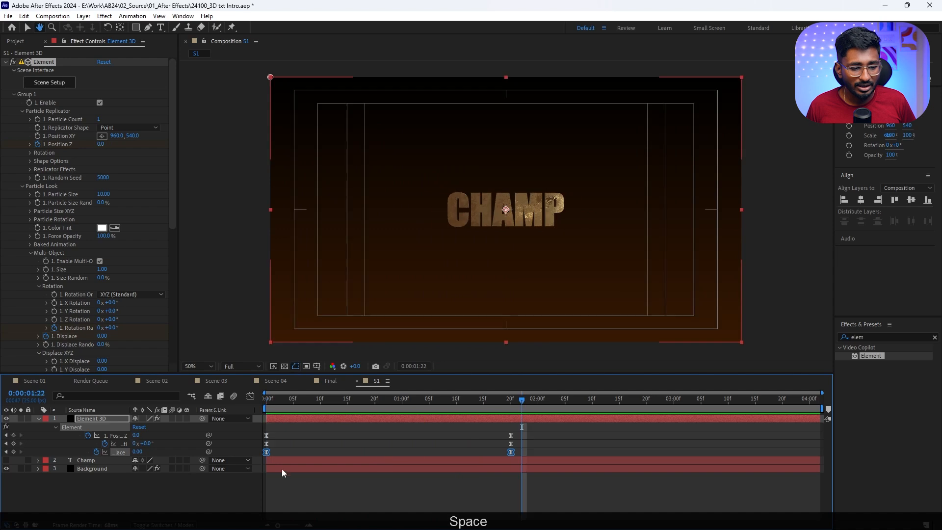
{"action": "left_click_drag", "start_coordinate": [265, 452], "coordinate": [315, 452]}
{"action": "key", "text": "space"}
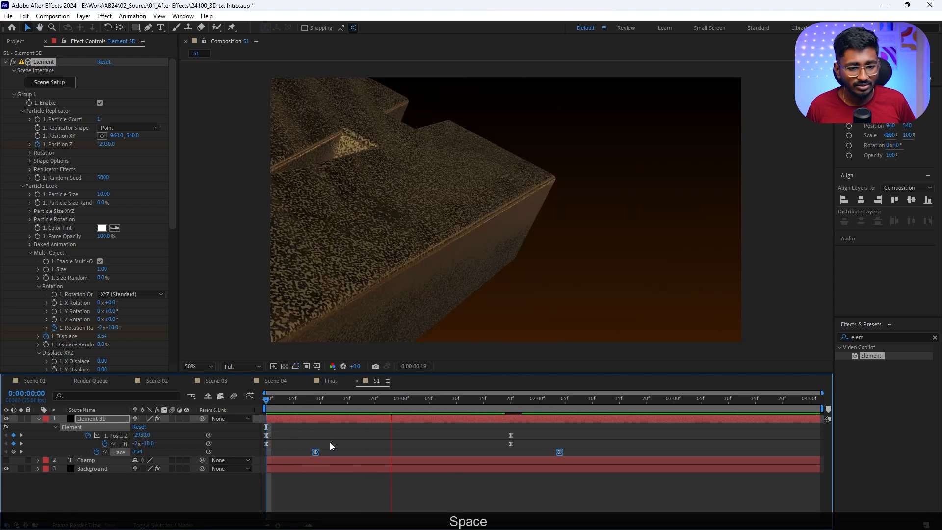
{"action": "key", "text": "space"}
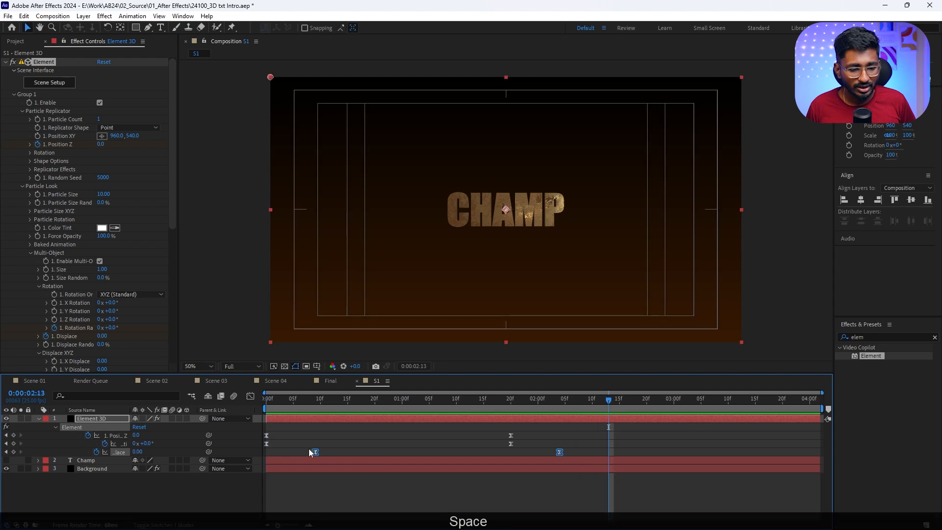
{"action": "left_click_drag", "start_coordinate": [314, 452], "coordinate": [384, 452]}
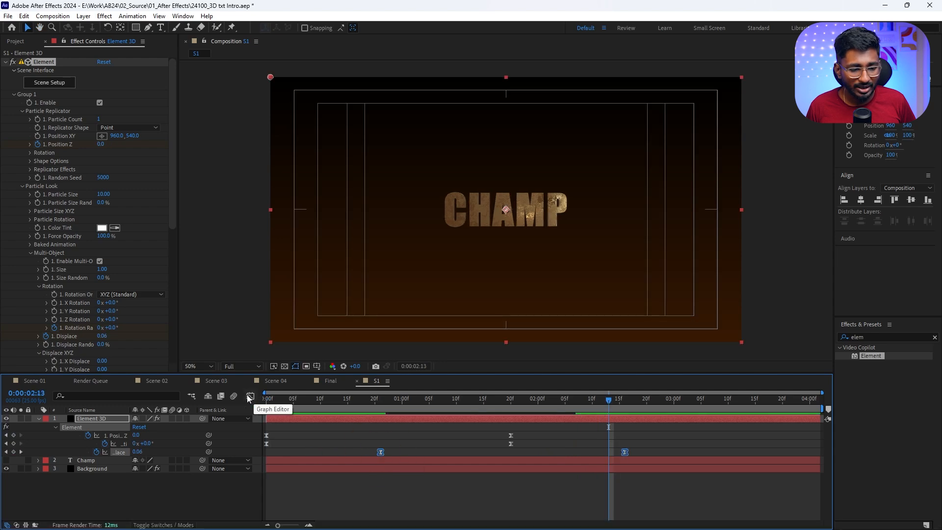
Reset the Displace easing and lengthen the ease into its last keyframe so the letters close fast and settle gradually
{"action": "key", "text": "shift+F3"}
{"action": "key", "text": "F9"}
{"action": "left_click_drag", "start_coordinate": [576, 412], "coordinate": [655, 451]}
{"action": "left_click_drag", "start_coordinate": [584, 422], "coordinate": [503, 421]}
{"action": "left_click", "coordinate": [250, 396]}
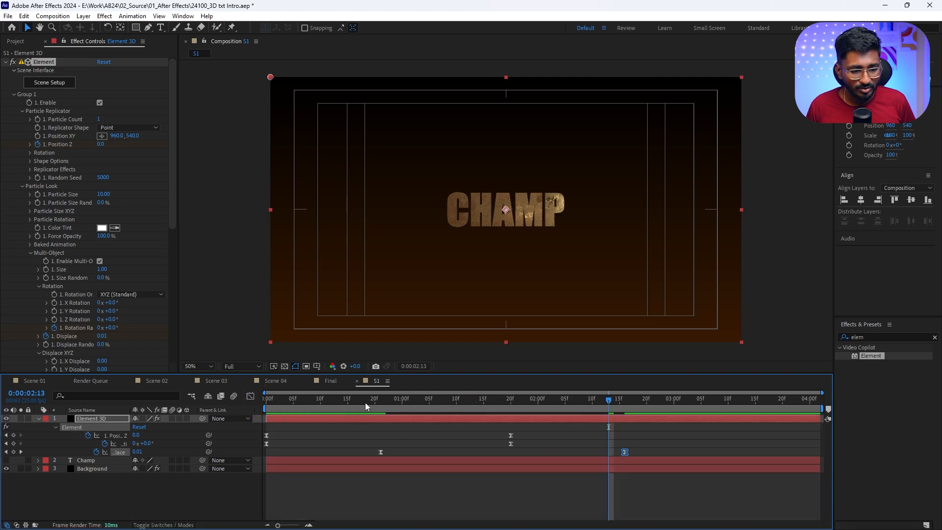
Preview the letter animation from about 0:13 and again from the first frame to check the timing
{"action": "left_click", "coordinate": [334, 399]}
{"action": "key", "text": "space"}
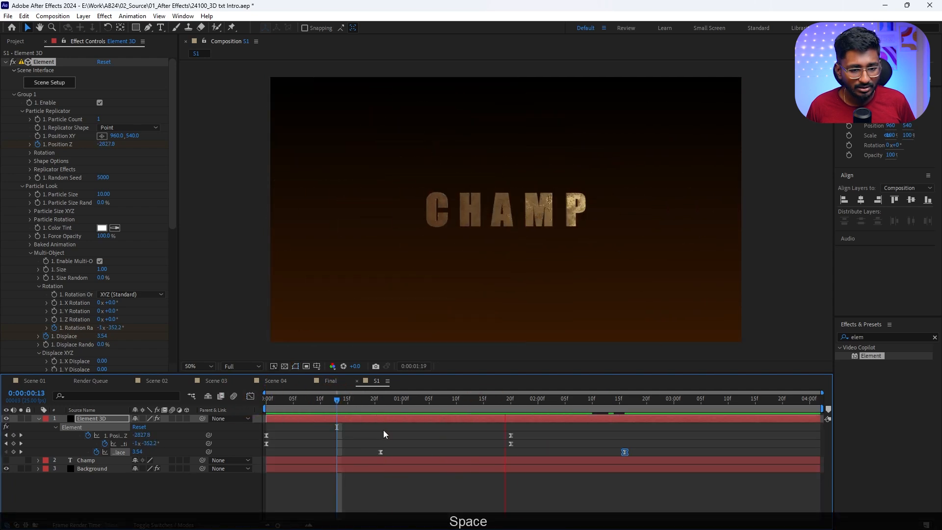
{"action": "left_click", "coordinate": [480, 413]}
{"action": "left_click_drag", "start_coordinate": [479, 414], "coordinate": [186, 398]}
{"action": "key", "text": "space"}
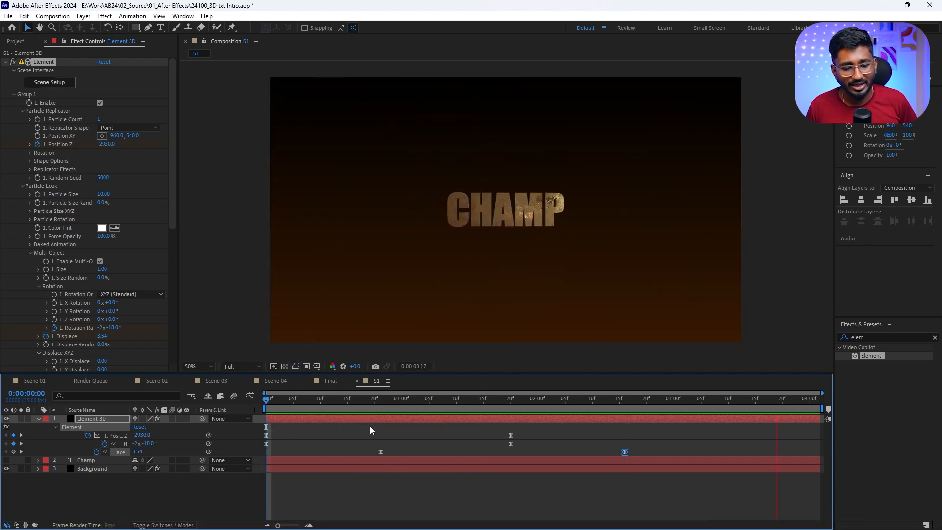
{"action": "key", "text": "space"}
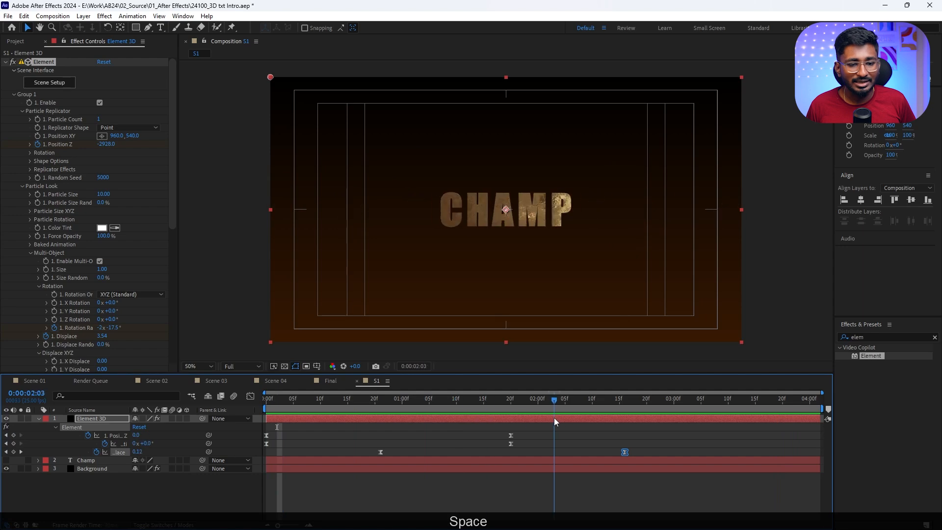
{"action": "key", "text": "space"}
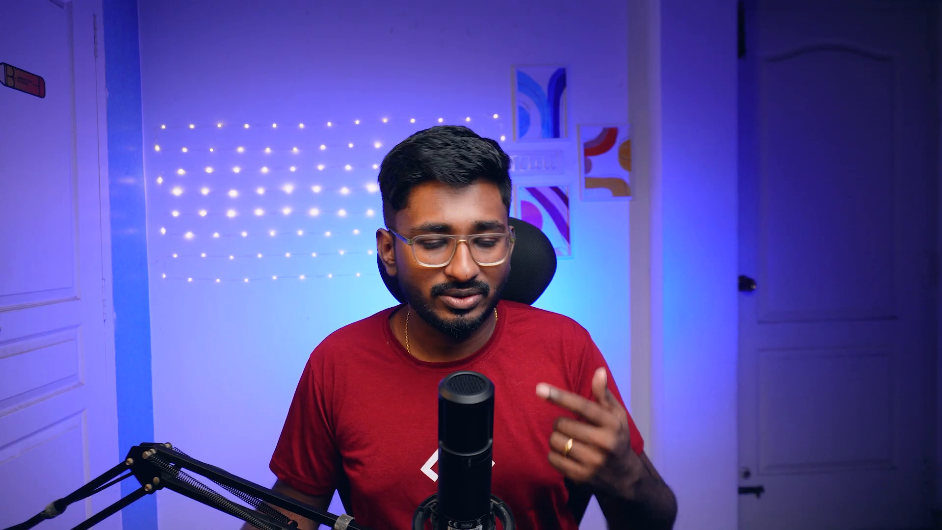
Search the effects for "cc light" and apply CC Light Sweep to the Element 3D layer
{"action": "left_click", "coordinate": [520, 420]}
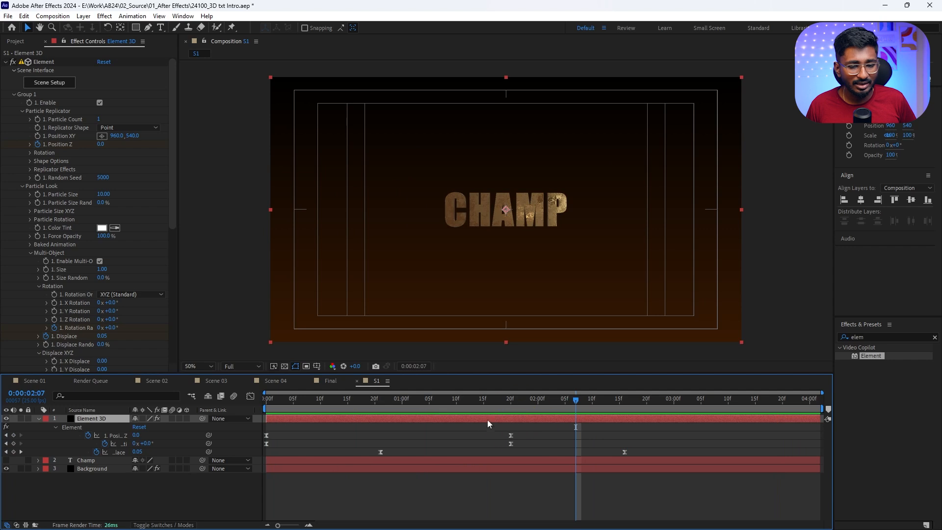
{"action": "left_click", "coordinate": [839, 338]}
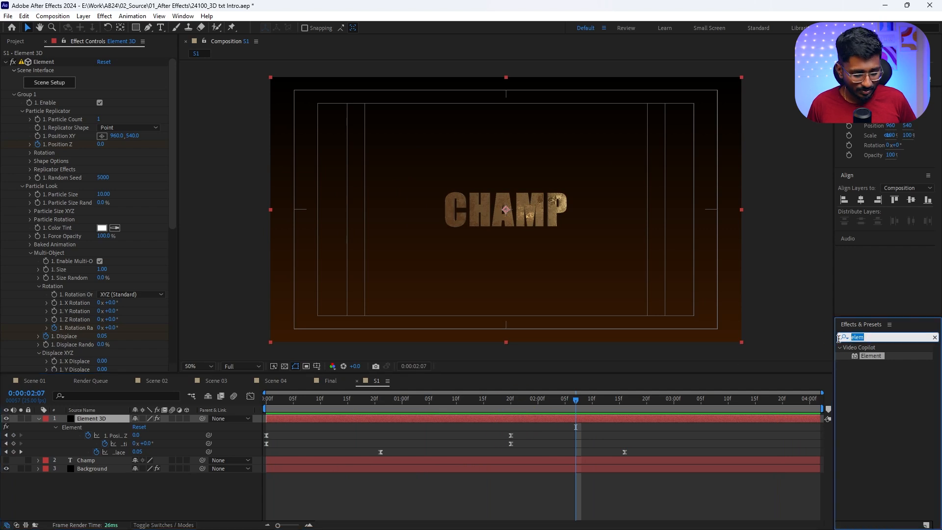
{"action": "type", "text": "cc light"}
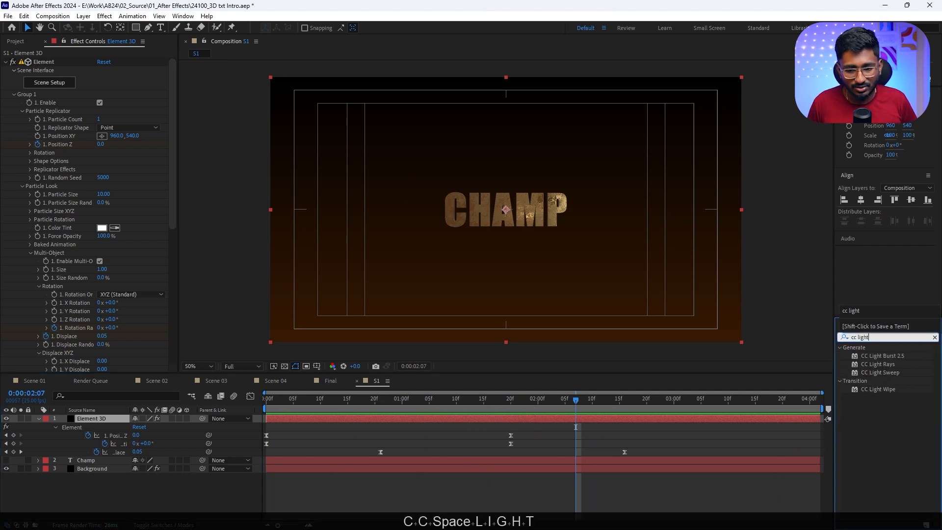
{"action": "left_click", "coordinate": [888, 373]}
{"action": "left_click_drag", "start_coordinate": [901, 375], "coordinate": [566, 422]}
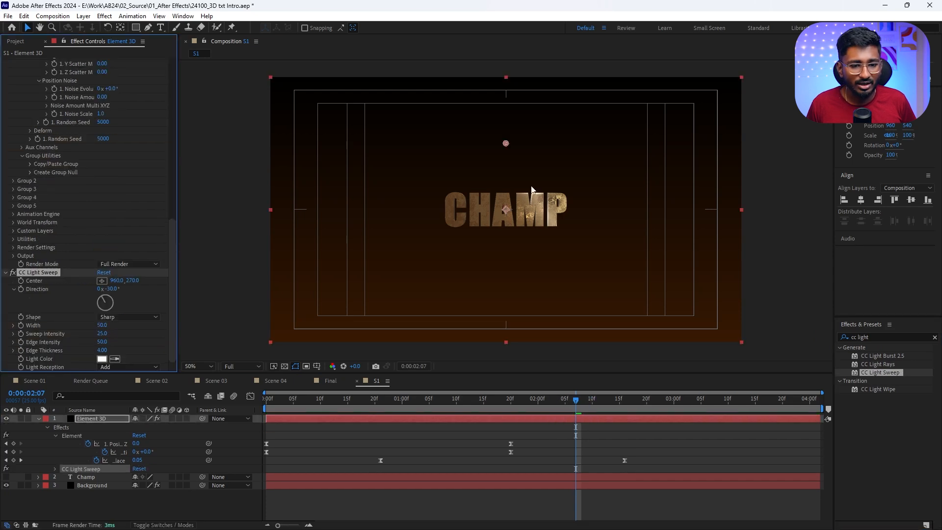
Center the light sweep on the CHAMP text and set its light color to orange FF8A00
{"action": "left_click_drag", "start_coordinate": [506, 144], "coordinate": [508, 209]}
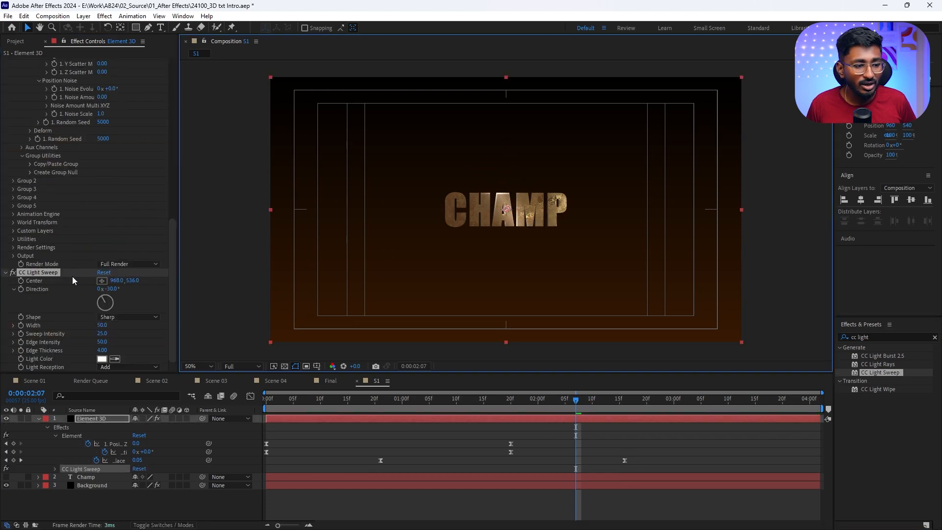
{"action": "left_click", "coordinate": [102, 359]}
{"action": "left_click_drag", "start_coordinate": [608, 343], "coordinate": [609, 385]}
{"action": "left_click_drag", "start_coordinate": [582, 287], "coordinate": [650, 243]}
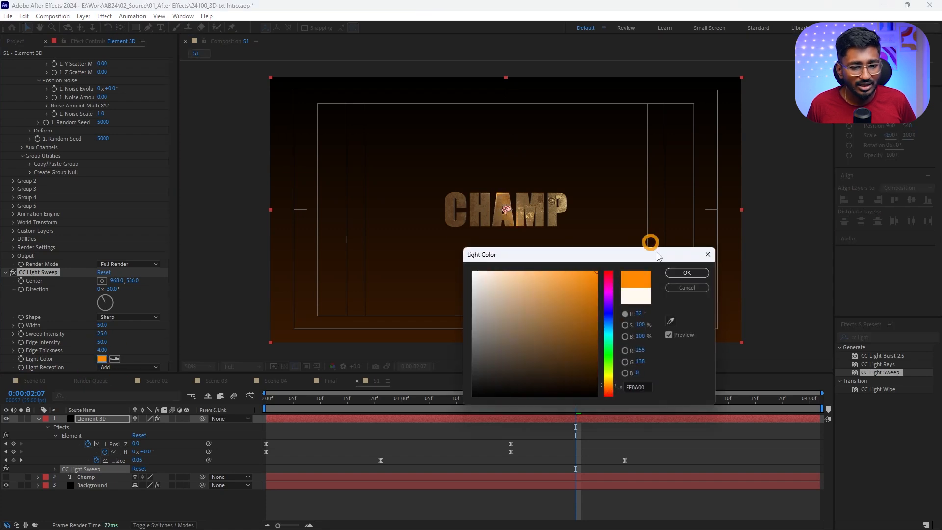
{"action": "left_click", "coordinate": [688, 272]}
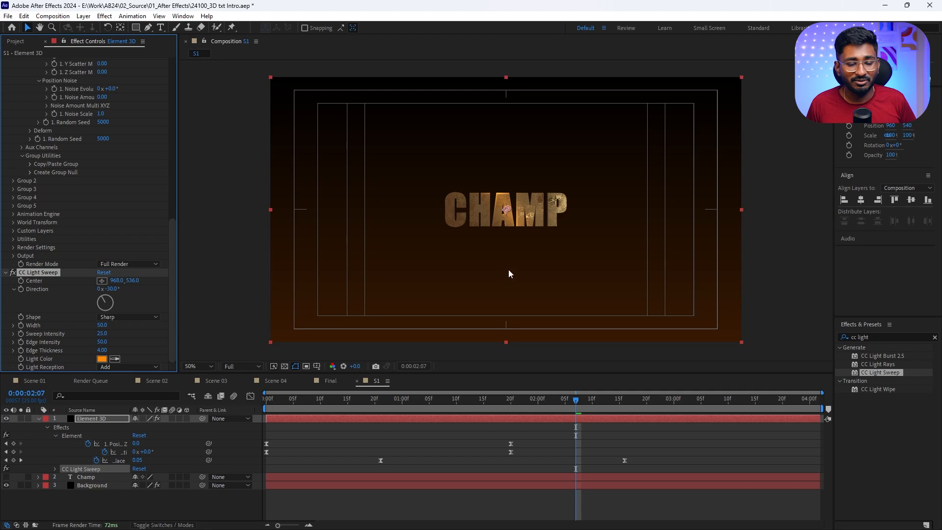
At 1:22, place the light sweep's Center before the letter C at 358, 598 and keyframe it
{"action": "left_click_drag", "start_coordinate": [506, 402], "coordinate": [522, 413]}
{"action": "left_click_drag", "start_coordinate": [512, 208], "coordinate": [393, 222]}
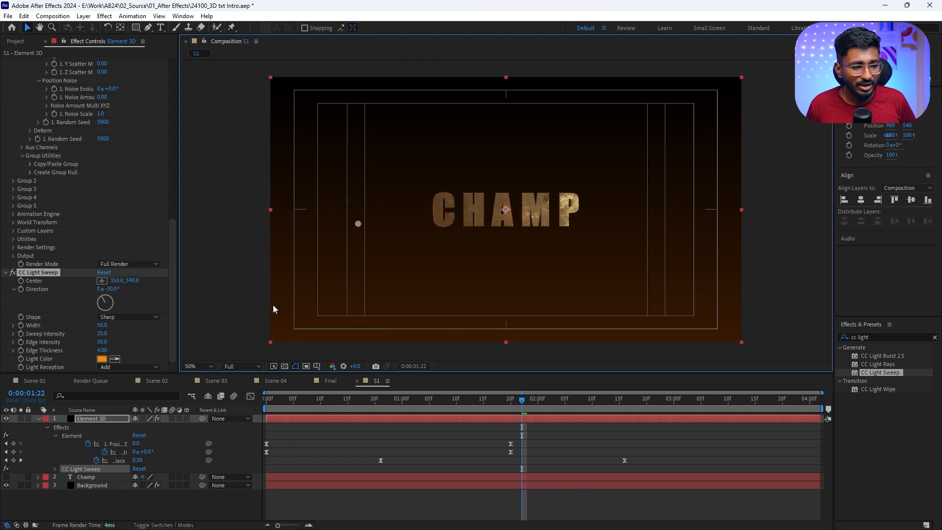
{"action": "left_click", "coordinate": [21, 282]}
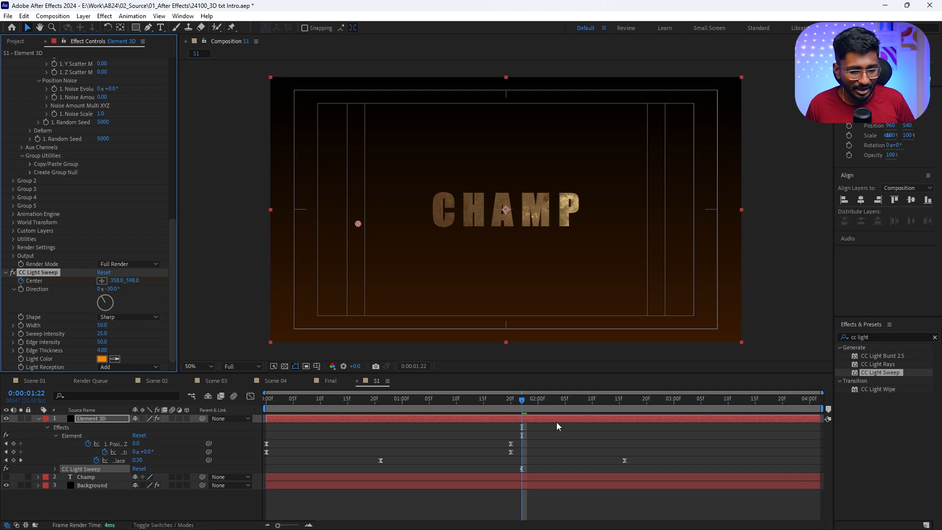
At 2:17, move the light sweep's Center past the letter P, then preview the sweep from 1:16
{"action": "left_click_drag", "start_coordinate": [561, 402], "coordinate": [624, 404]}
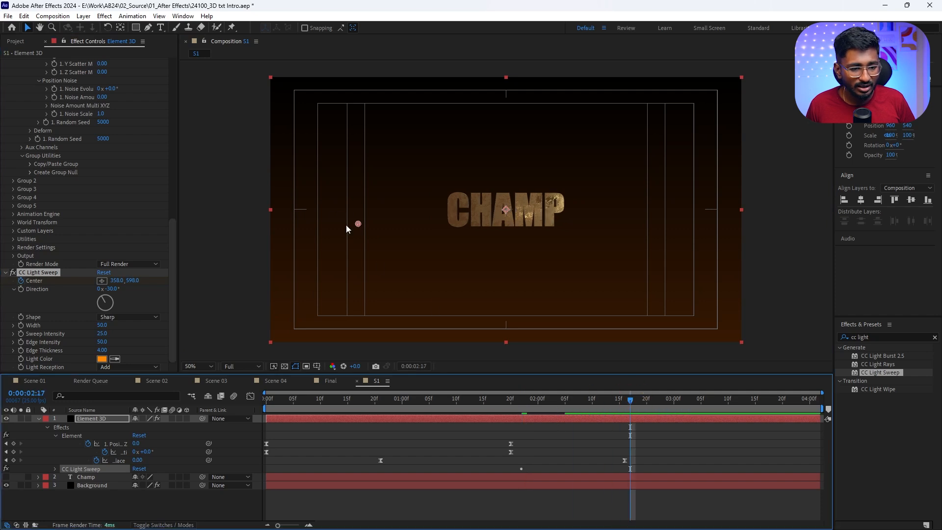
{"action": "left_click_drag", "start_coordinate": [359, 226], "coordinate": [646, 212]}
{"action": "left_click", "coordinate": [505, 407]}
{"action": "key", "text": "space"}
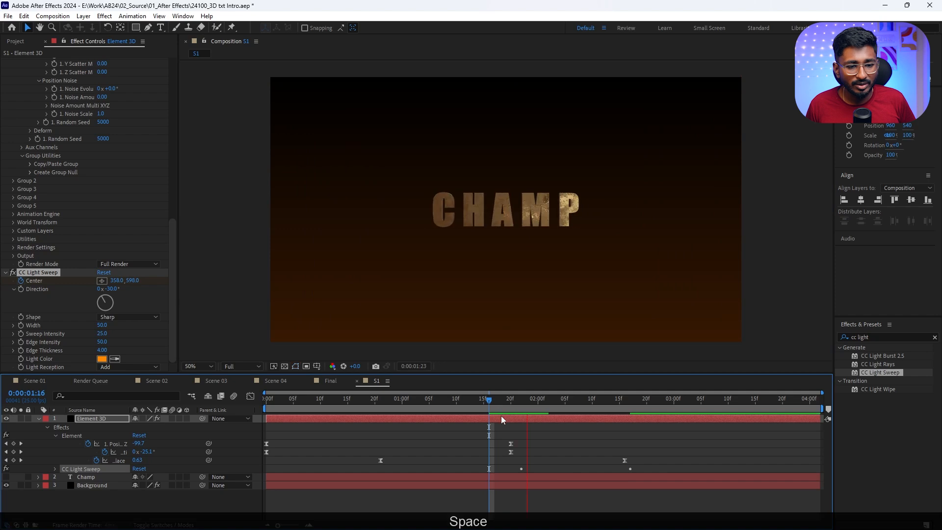
Apply Brightness & Contrast to the Element 3D layer and set brightness to 39 and contrast to 48
{"action": "key", "text": "space"}
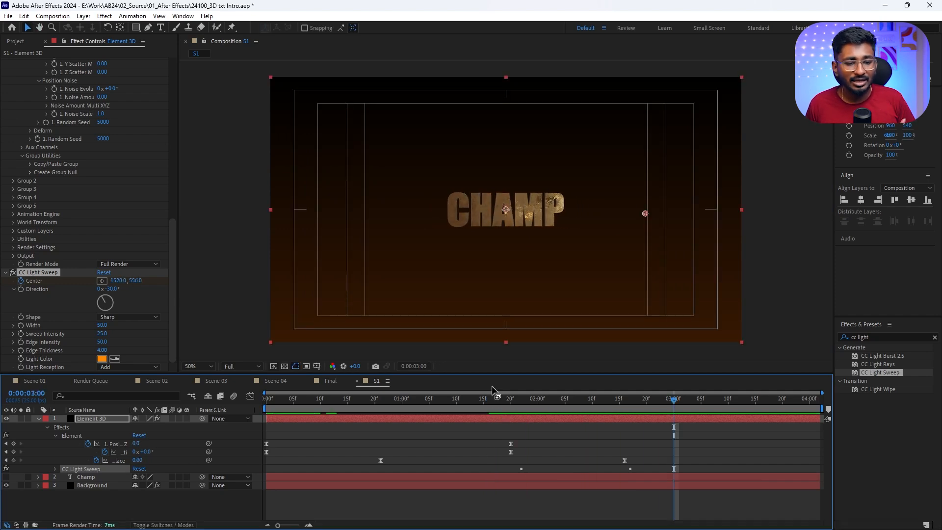
{"action": "left_click", "coordinate": [472, 416]}
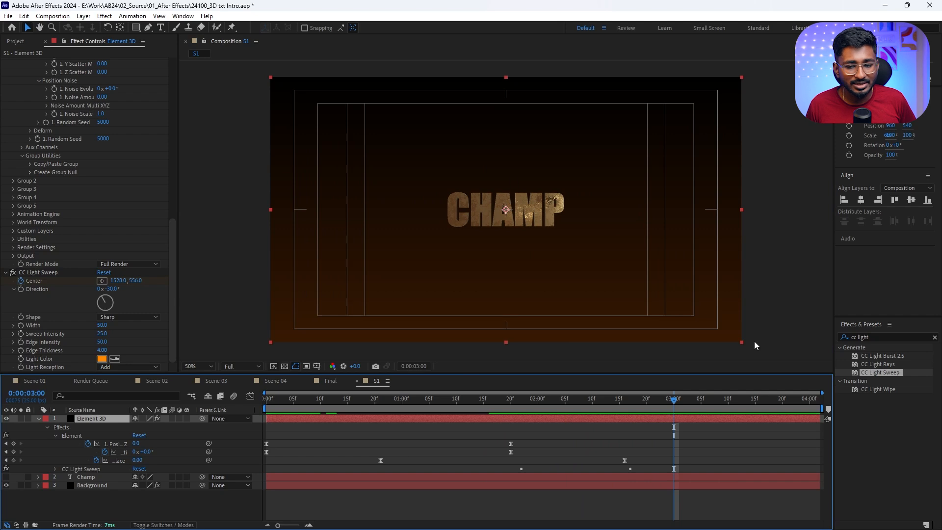
{"action": "left_click", "coordinate": [885, 334]}
{"action": "type", "text": "brig"}
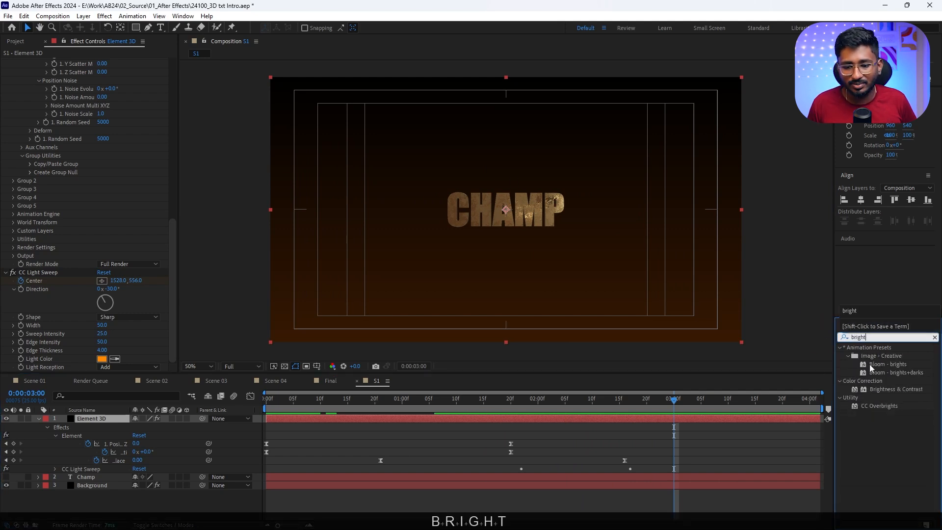
{"action": "double_click", "coordinate": [891, 389]}
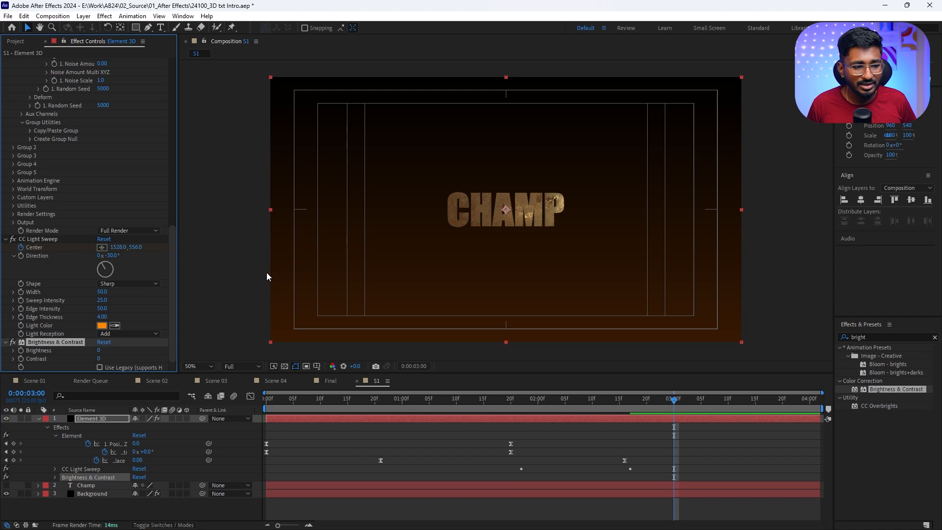
{"action": "left_click_drag", "start_coordinate": [100, 349], "coordinate": [116, 346]}
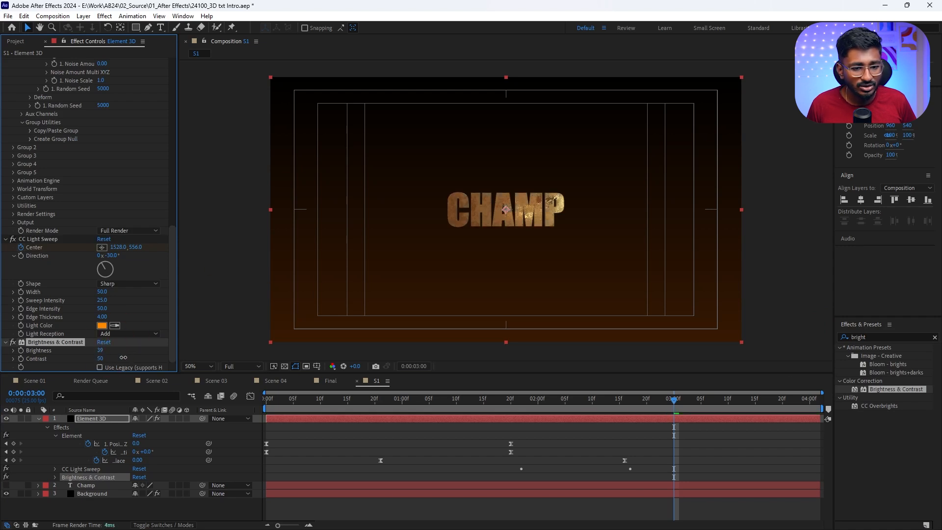
Add Hue/Saturation to the Element 3D layer with master saturation 16 and preview the animation from the start
{"action": "double_click", "coordinate": [859, 337]}
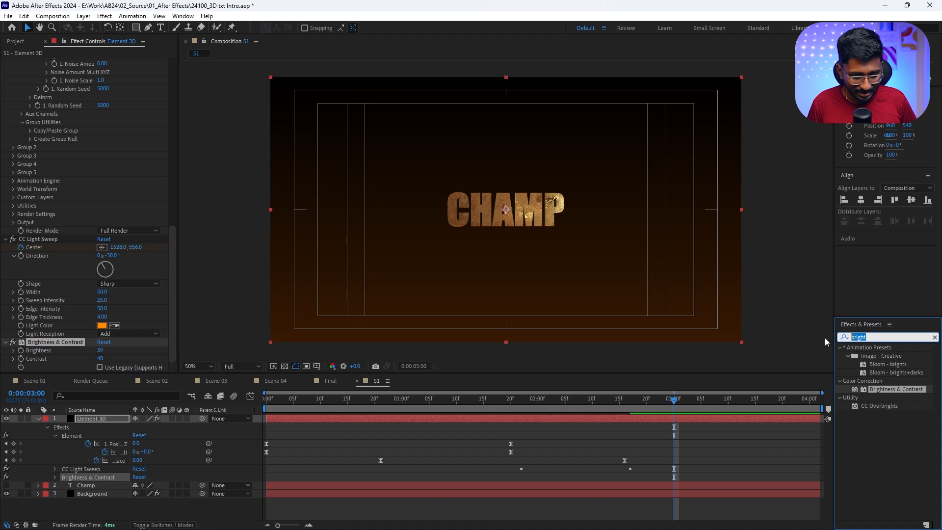
{"action": "type", "text": "hue"}
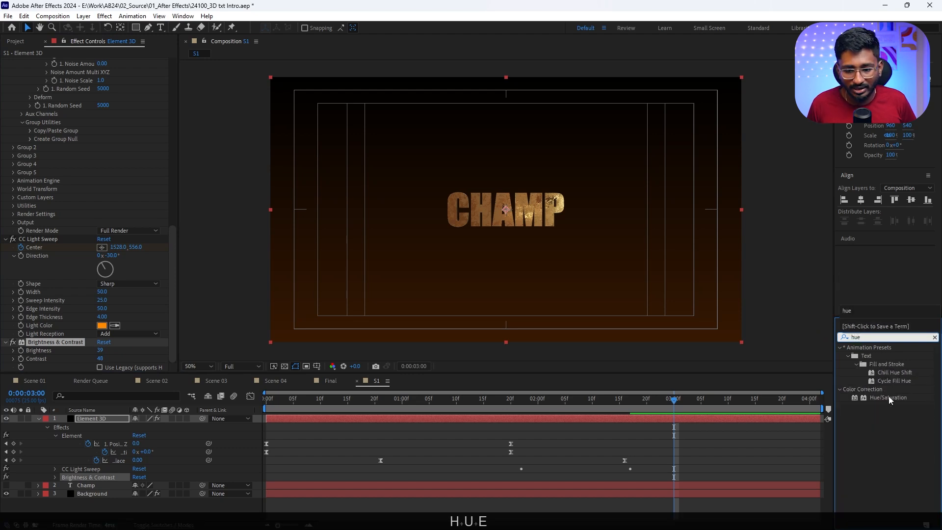
{"action": "double_click", "coordinate": [889, 397]}
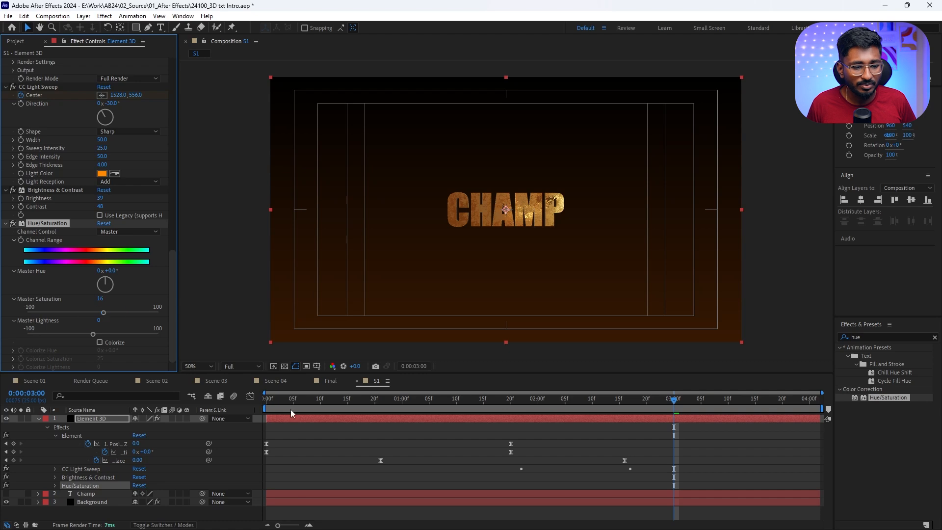
{"action": "key", "text": "space"}
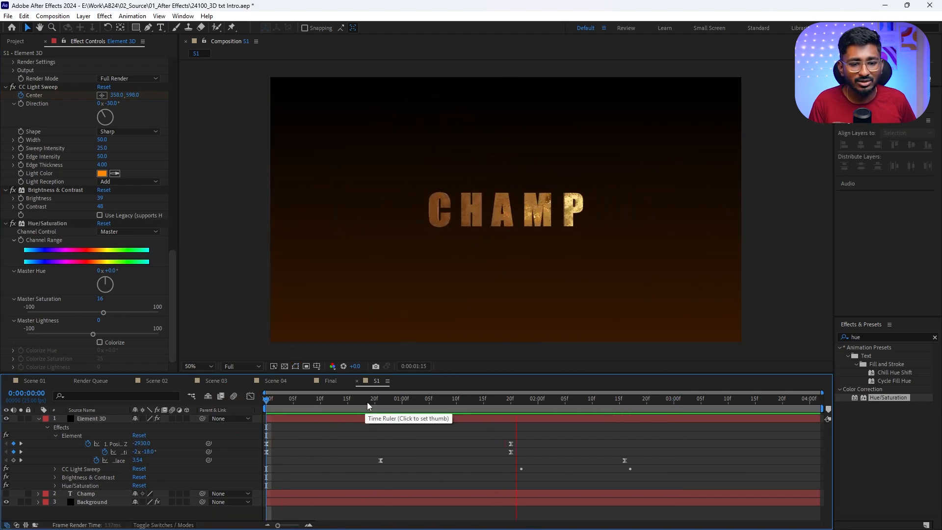
{"action": "key", "text": "space"}
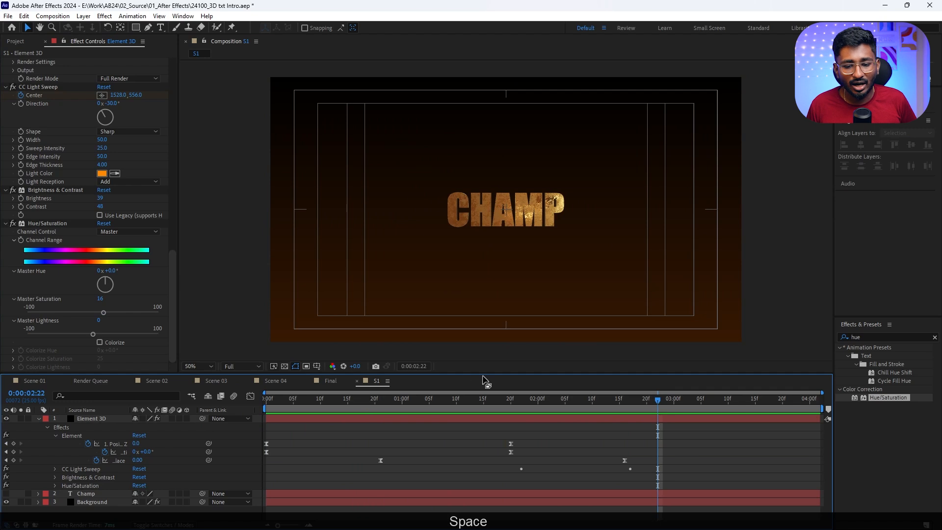
At 2:21, add hold-point keyframes for Element 3D's Position Z and the rotation below it
{"action": "left_click_drag", "start_coordinate": [649, 405], "coordinate": [653, 406]}
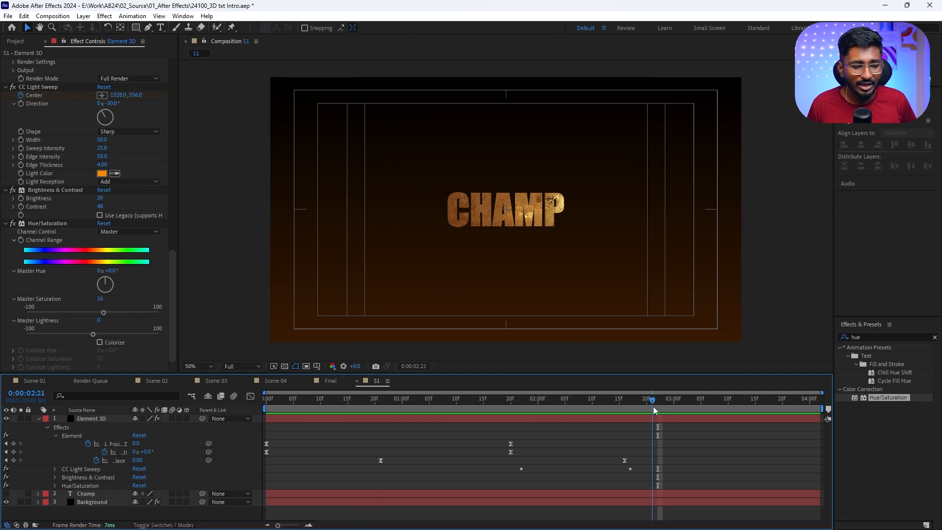
{"action": "left_click", "coordinate": [14, 443]}
{"action": "left_click", "coordinate": [13, 451]}
At 4:01, set Position Z to -2680 and the rotation to 107°, then preview the fly-out from 1:15
{"action": "left_click_drag", "start_coordinate": [664, 400], "coordinate": [831, 406]}
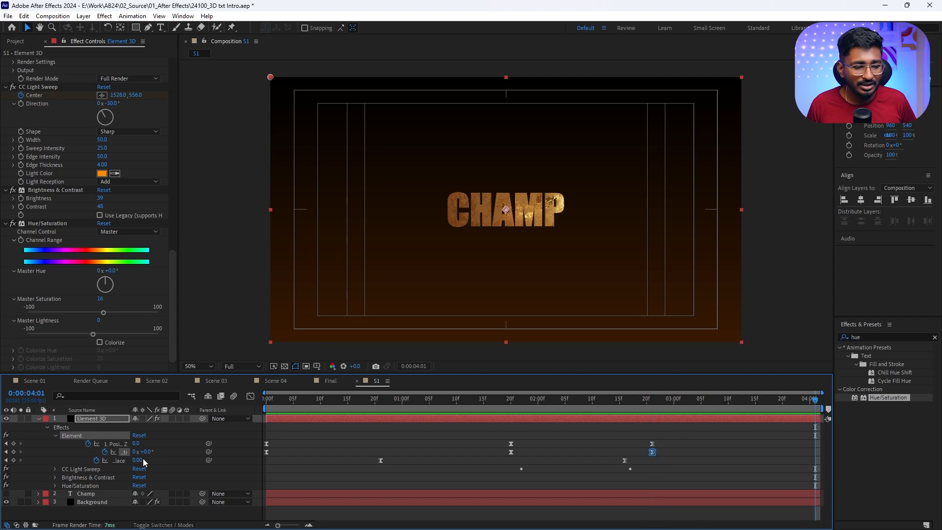
{"action": "left_click_drag", "start_coordinate": [138, 444], "coordinate": [6, 440]}
{"action": "left_click_drag", "start_coordinate": [156, 452], "coordinate": [195, 448]}
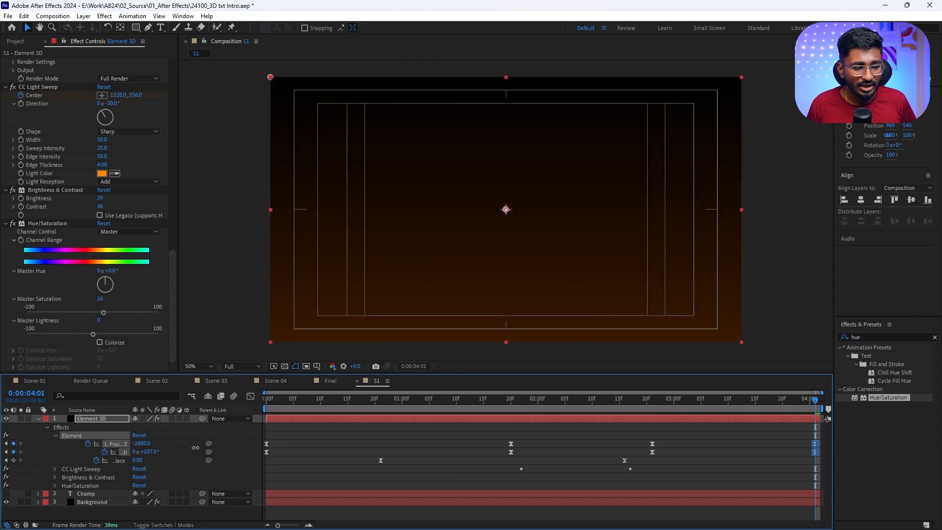
{"action": "left_click", "coordinate": [483, 401]}
{"action": "key", "text": "space"}
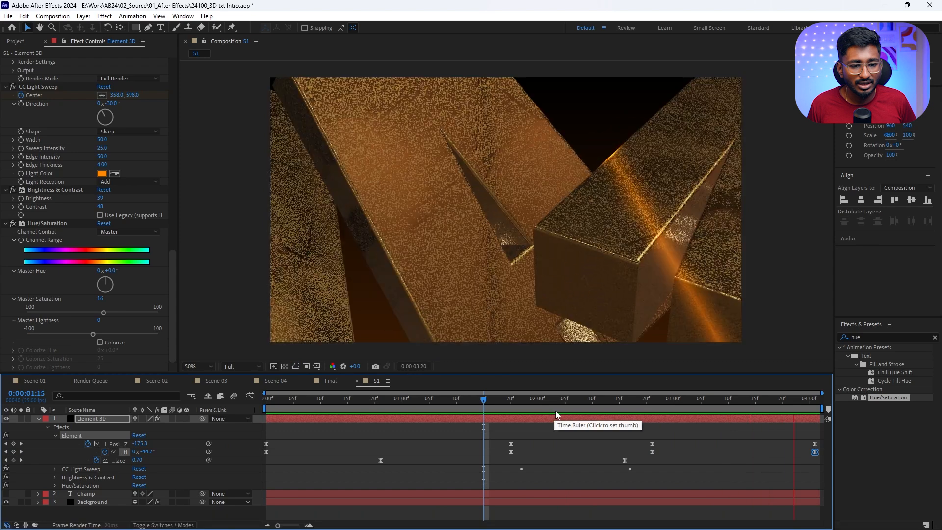
{"action": "key", "text": "space"}
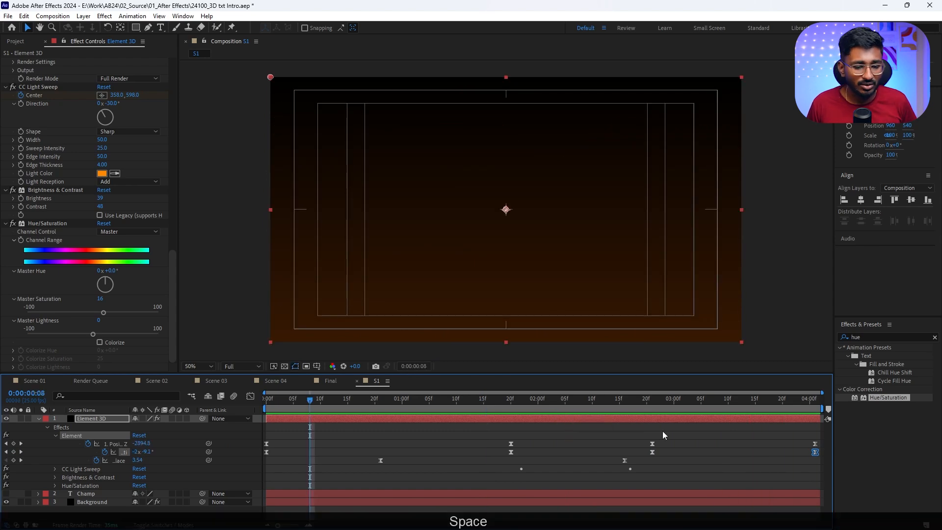
Easy-ease the fly-out keyframes from 2:21 to 4:01, shape their speed graph to peak near the end, and preview from 2:13
{"action": "left_click_drag", "start_coordinate": [648, 436], "coordinate": [843, 454]}
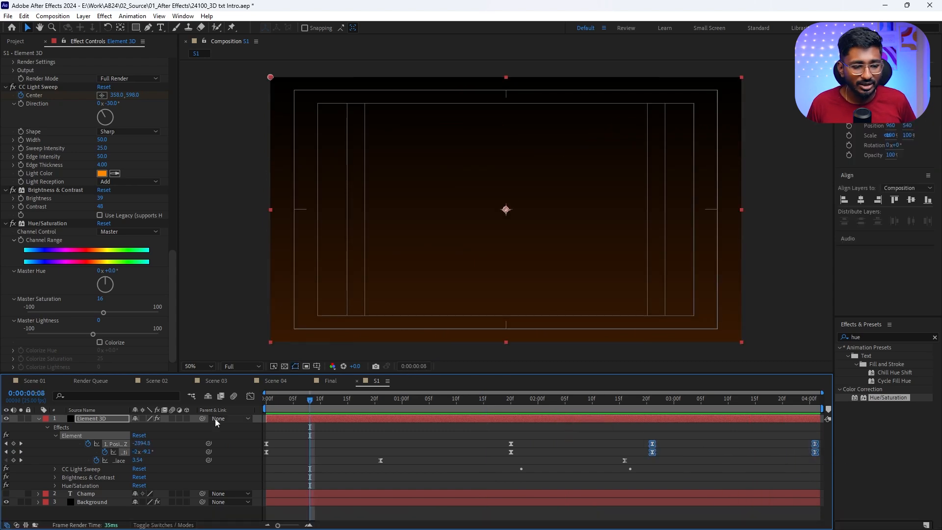
{"action": "left_click", "coordinate": [249, 398]}
{"action": "left_click_drag", "start_coordinate": [610, 462], "coordinate": [856, 480]}
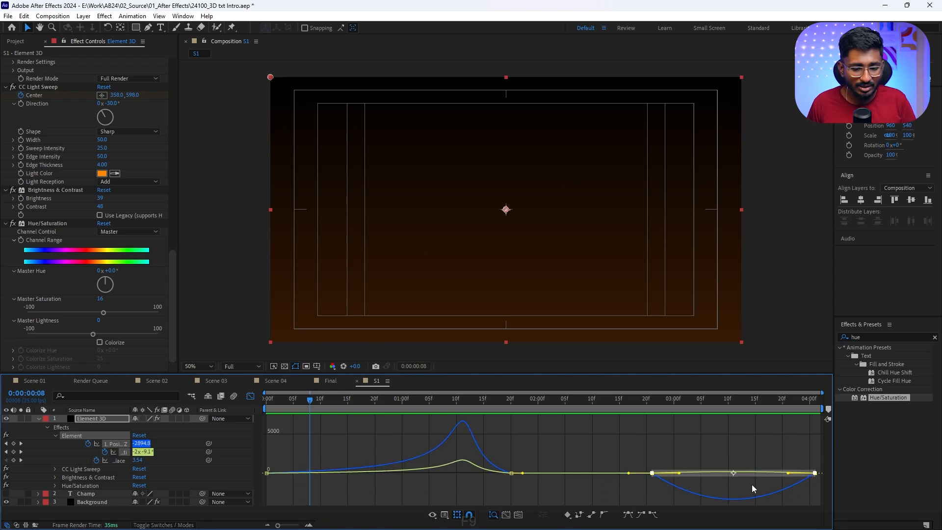
{"action": "key", "text": "F9"}
{"action": "left_click_drag", "start_coordinate": [637, 458], "coordinate": [785, 473]}
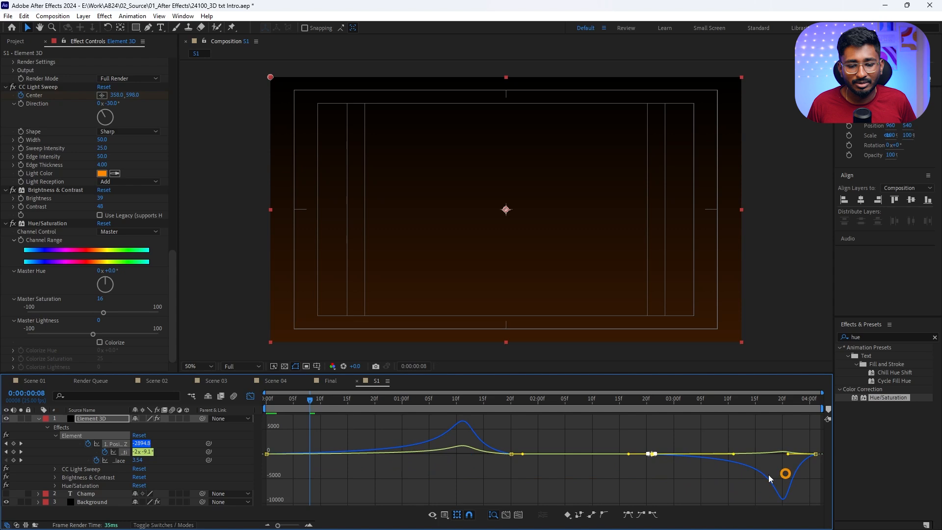
{"action": "left_click", "coordinate": [609, 405]}
{"action": "key", "text": "space"}
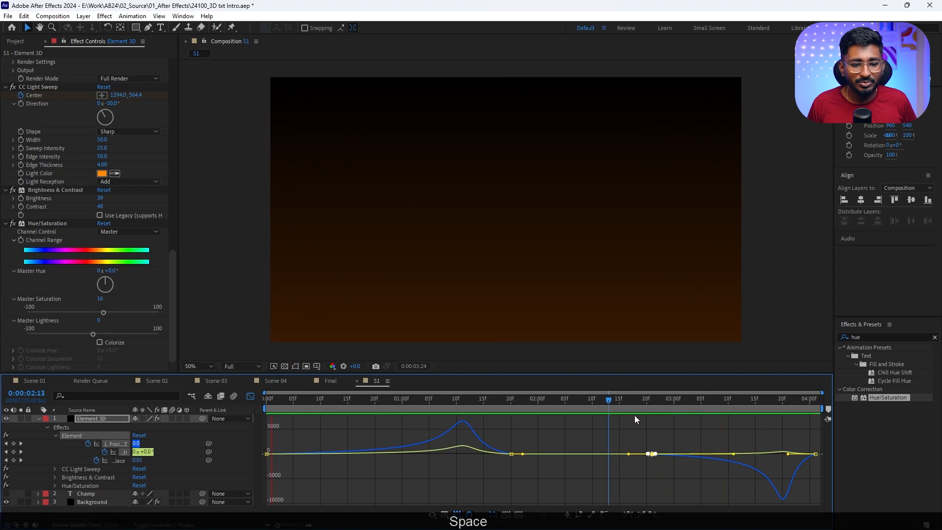
{"action": "key", "text": "space"}
{"action": "left_click", "coordinate": [250, 396]}
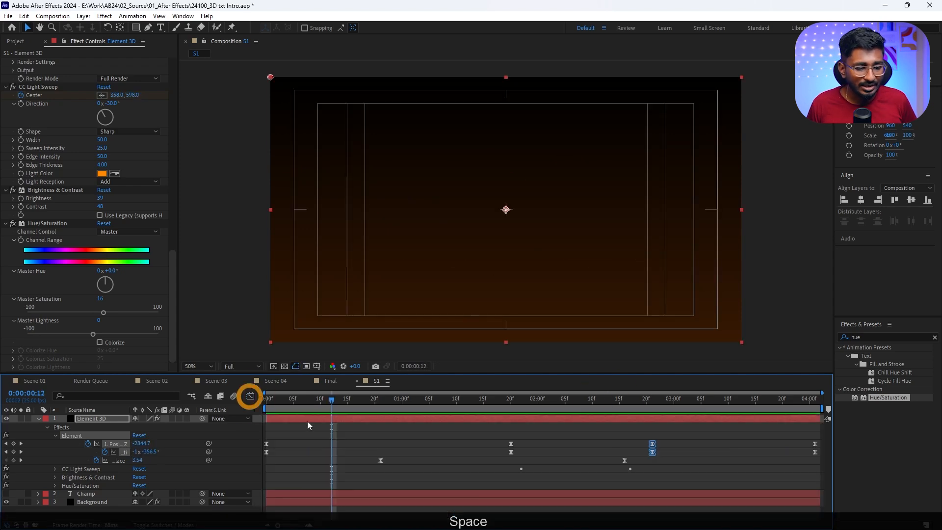
Collapse the layer properties and place the fire-particles overlay video directly above the Background layer
{"action": "left_click", "coordinate": [319, 427]}
{"action": "key", "text": "s"}
{"action": "key", "text": "s"}
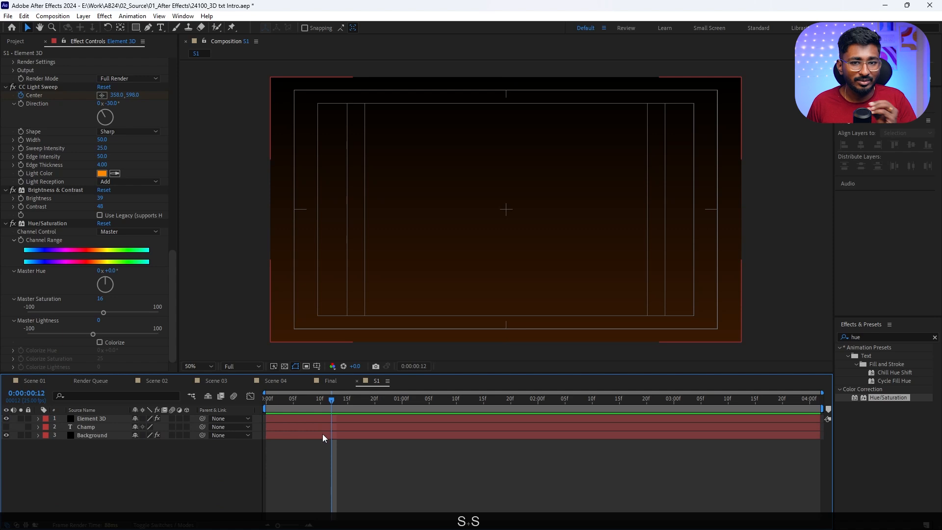
{"action": "left_click", "coordinate": [15, 42]}
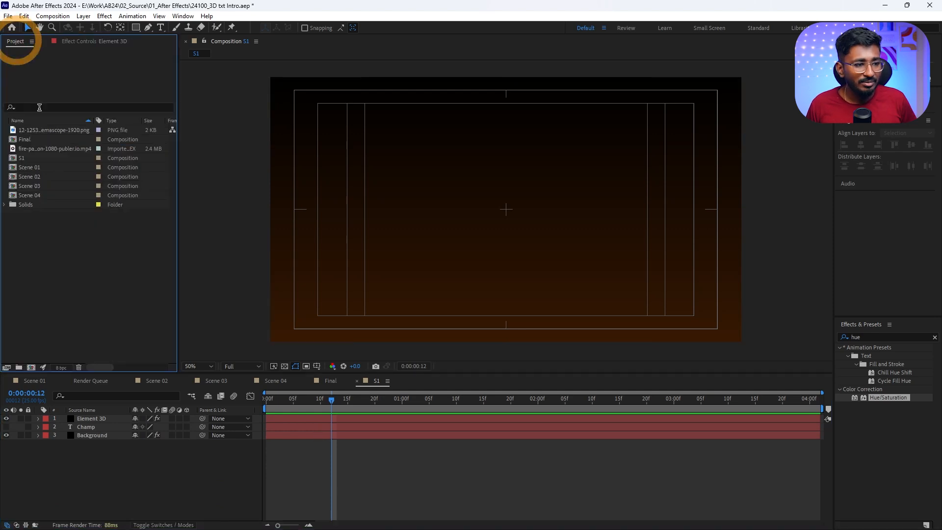
{"action": "left_click", "coordinate": [51, 149]}
{"action": "left_click_drag", "start_coordinate": [51, 149], "coordinate": [81, 471]}
{"action": "left_click_drag", "start_coordinate": [96, 435], "coordinate": [90, 434]}
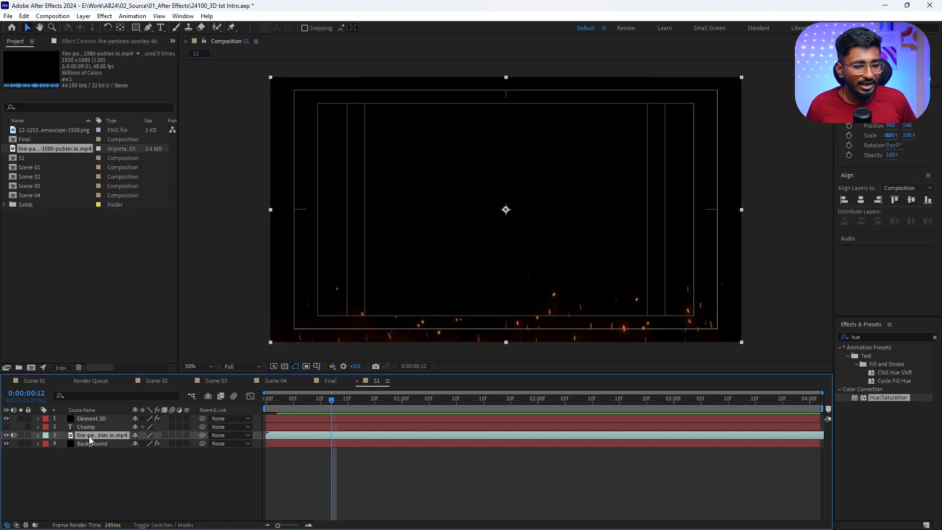
Set the fire-particles layer's blending mode to Add and preview the composition from the start
{"action": "left_click", "coordinate": [163, 526]}
{"action": "left_click", "coordinate": [152, 434]}
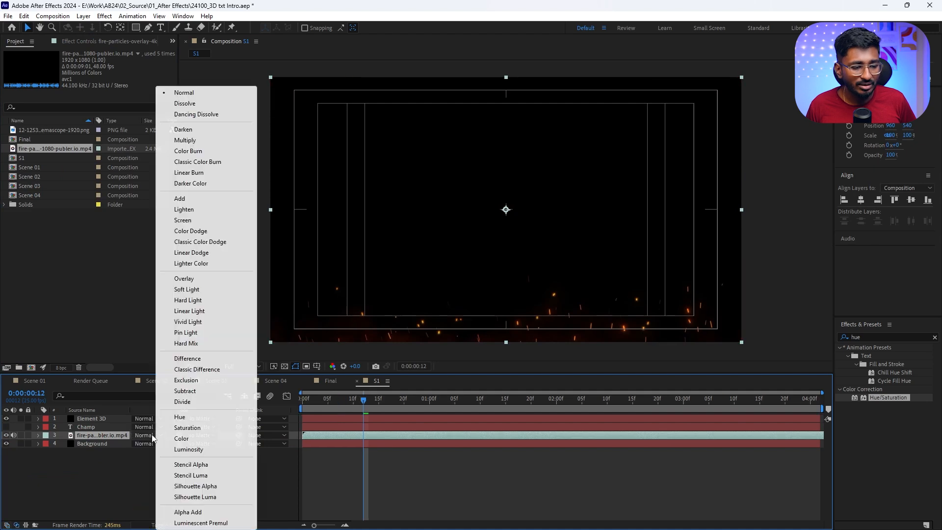
{"action": "left_click", "coordinate": [184, 199]}
{"action": "key", "text": "Home"}
{"action": "key", "text": "space"}
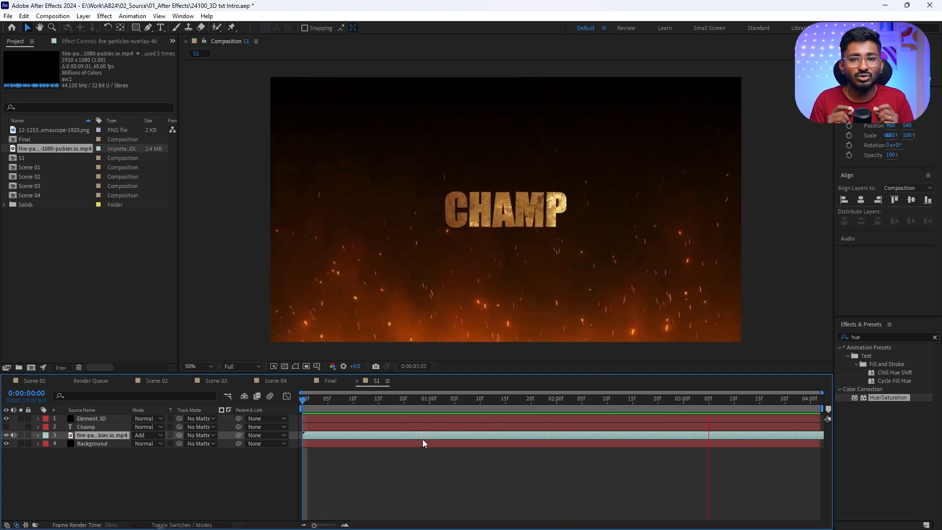
{"action": "key", "text": "space"}
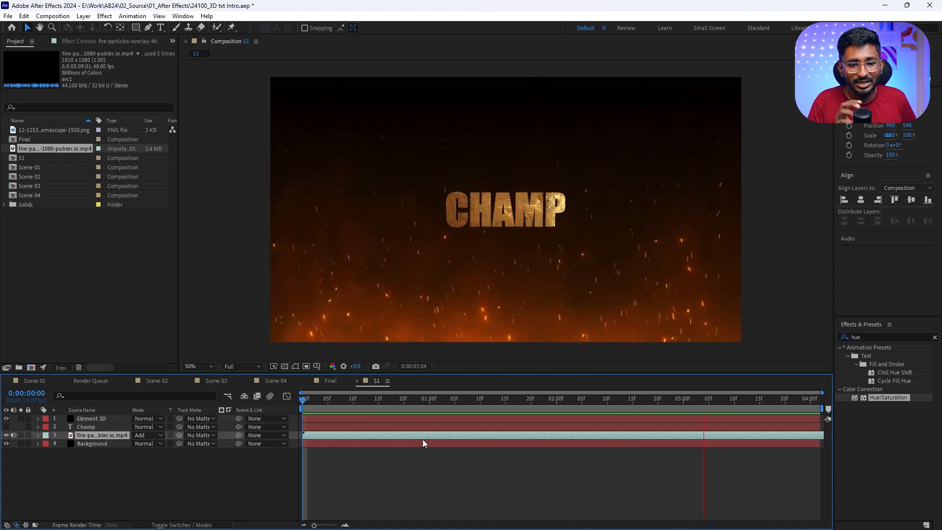
{"action": "key", "text": "space"}
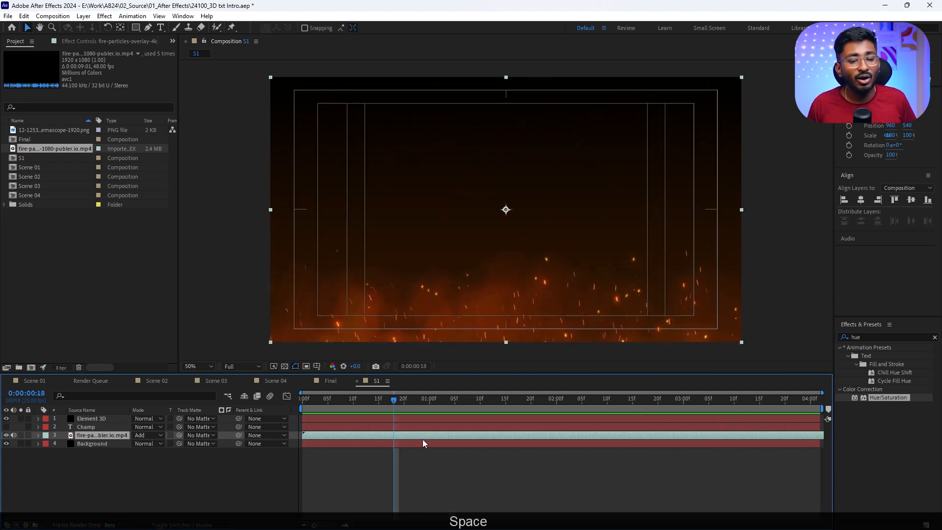
Enable ambient occlusion in the Element 3D layer's render settings and set its AO mode to Ray-Traced
{"action": "left_click_drag", "start_coordinate": [426, 407], "coordinate": [532, 386]}
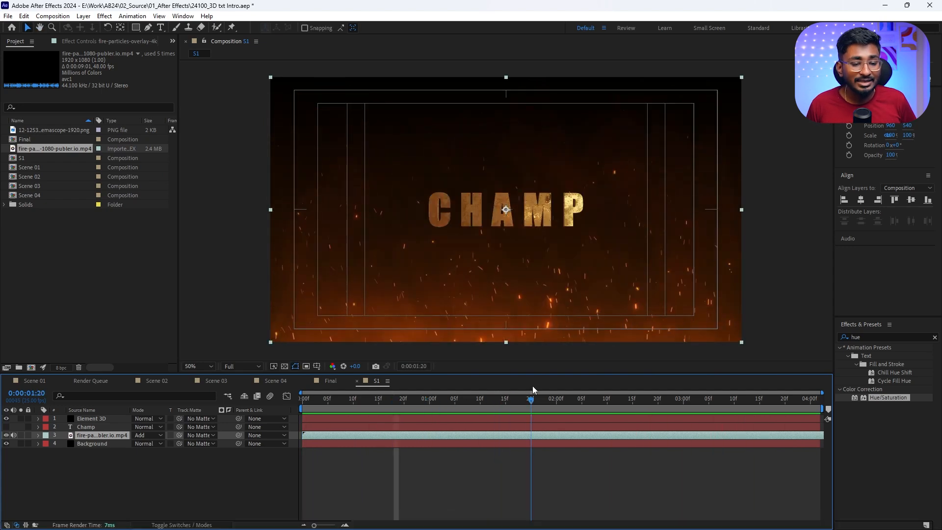
{"action": "left_click", "coordinate": [100, 41]}
{"action": "scroll", "coordinate": [92, 165], "scroll_direction": "down", "scroll_amount": 6}
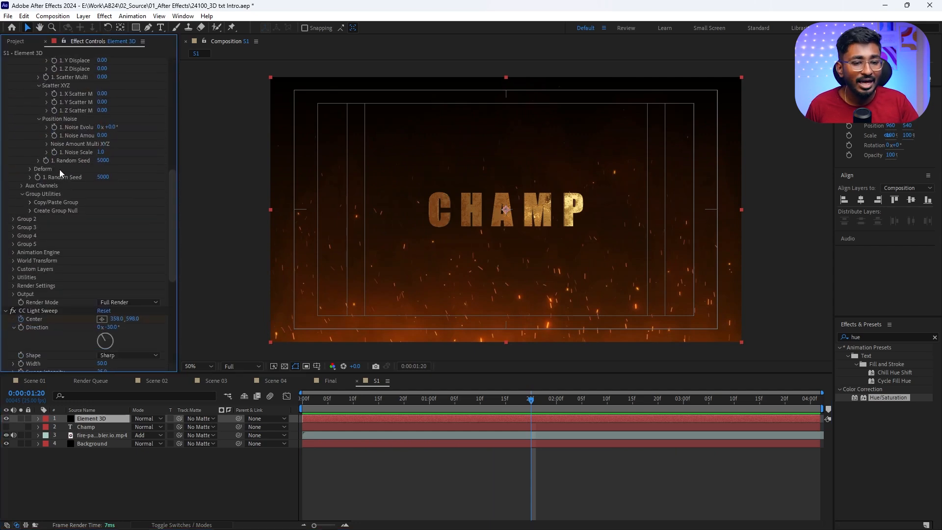
{"action": "scroll", "coordinate": [60, 169], "scroll_direction": "down", "scroll_amount": 5}
{"action": "scroll", "coordinate": [448, 209], "scroll_direction": "up", "scroll_amount": 4}
{"action": "scroll", "coordinate": [431, 211], "scroll_direction": "down", "scroll_amount": 2}
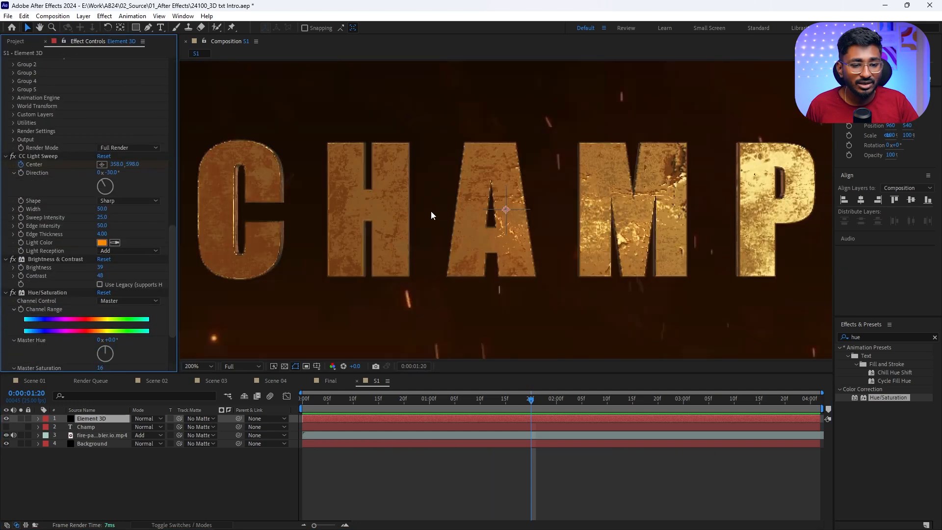
{"action": "scroll", "coordinate": [24, 167], "scroll_direction": "up", "scroll_amount": 1}
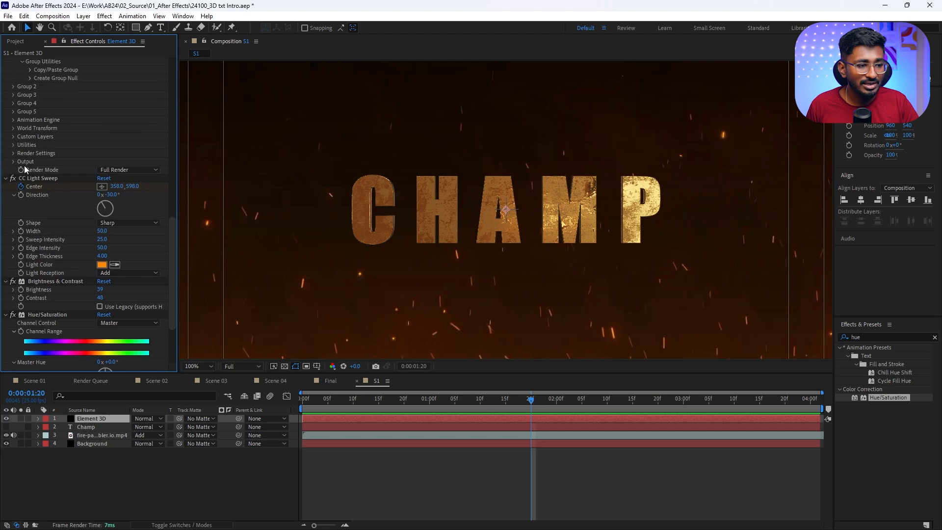
{"action": "left_click", "coordinate": [14, 153]}
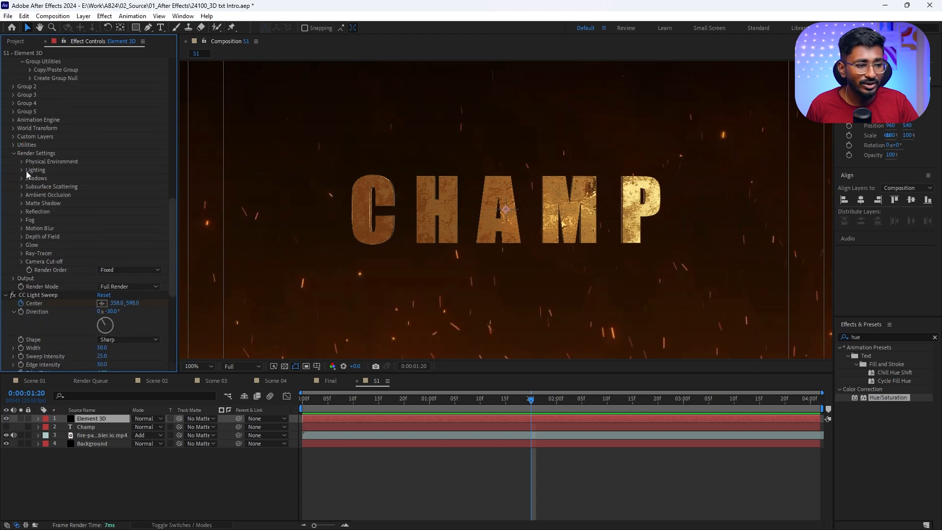
{"action": "left_click", "coordinate": [22, 194]}
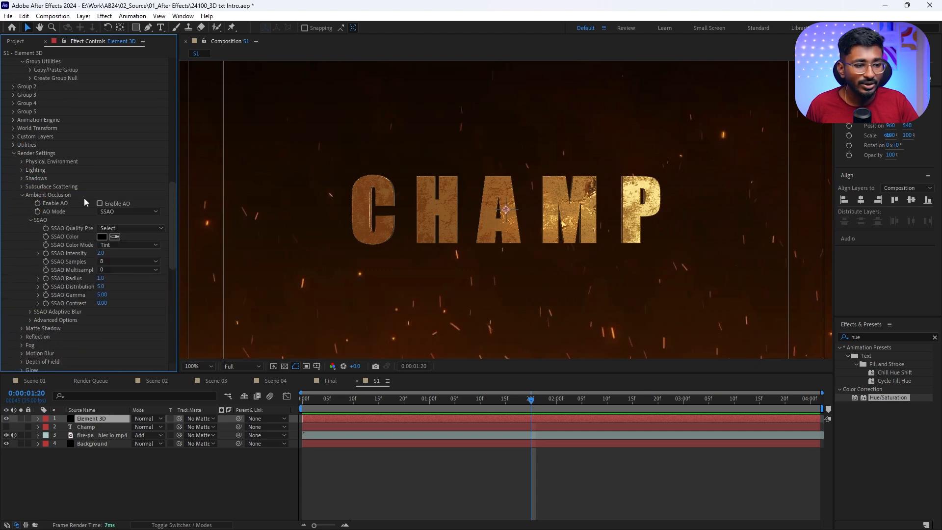
{"action": "left_click", "coordinate": [113, 205]}
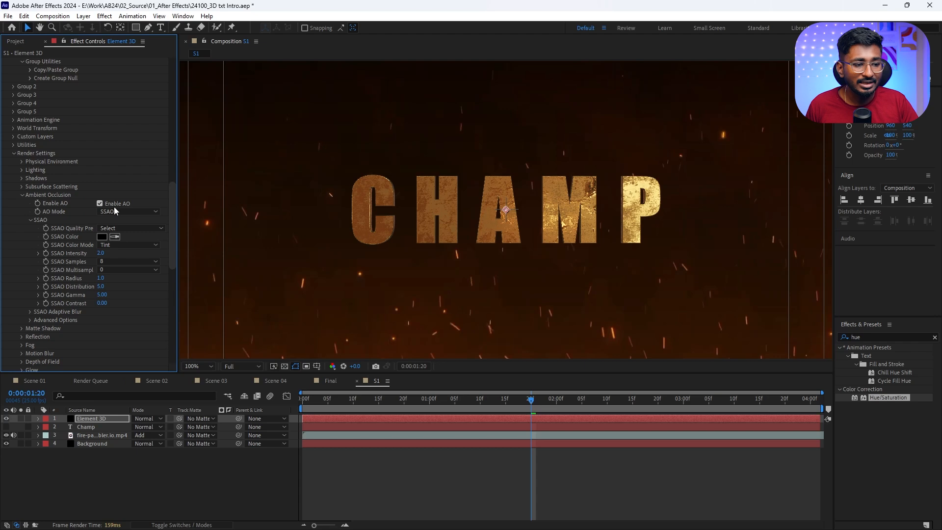
{"action": "left_click", "coordinate": [114, 211]}
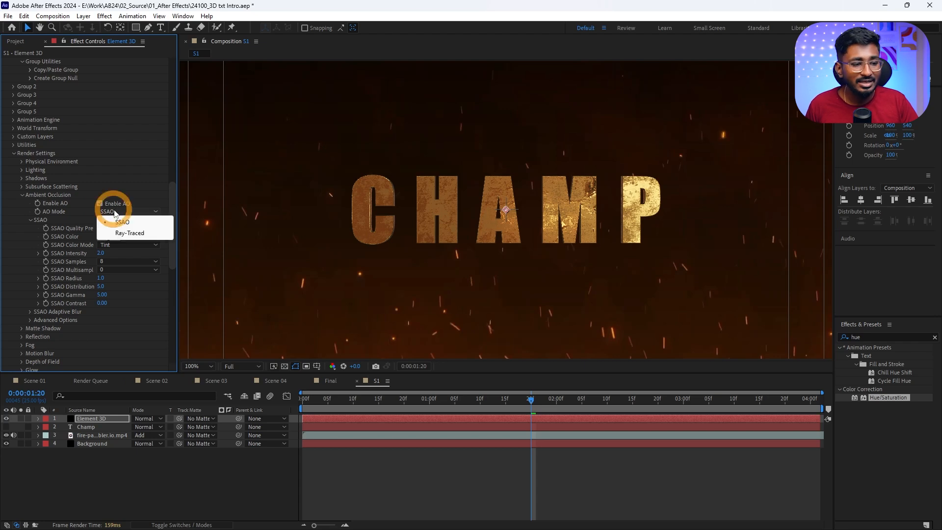
{"action": "left_click", "coordinate": [115, 233]}
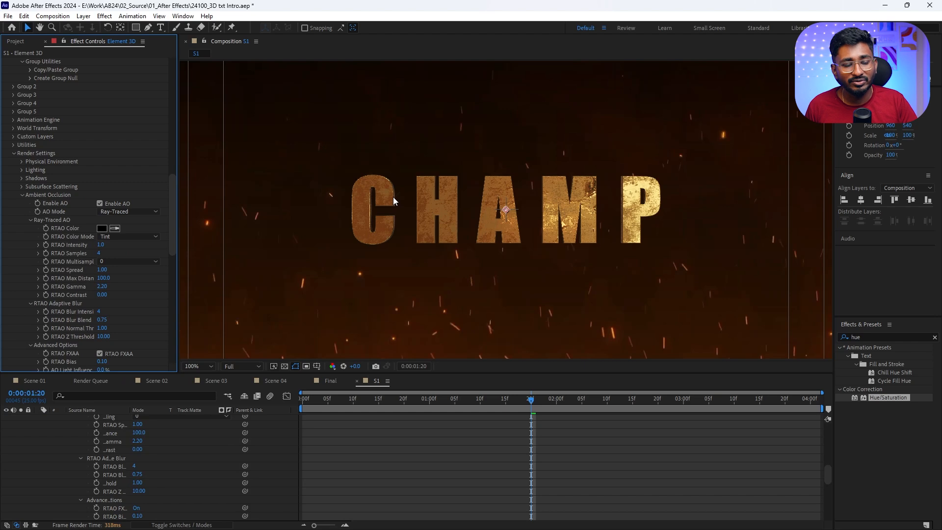
Compare the letters at 1:09 with ambient occlusion off and on, leave it enabled, and move to 1:21
{"action": "left_click_drag", "start_coordinate": [370, 396], "coordinate": [475, 373]}
{"action": "left_click", "coordinate": [113, 203]}
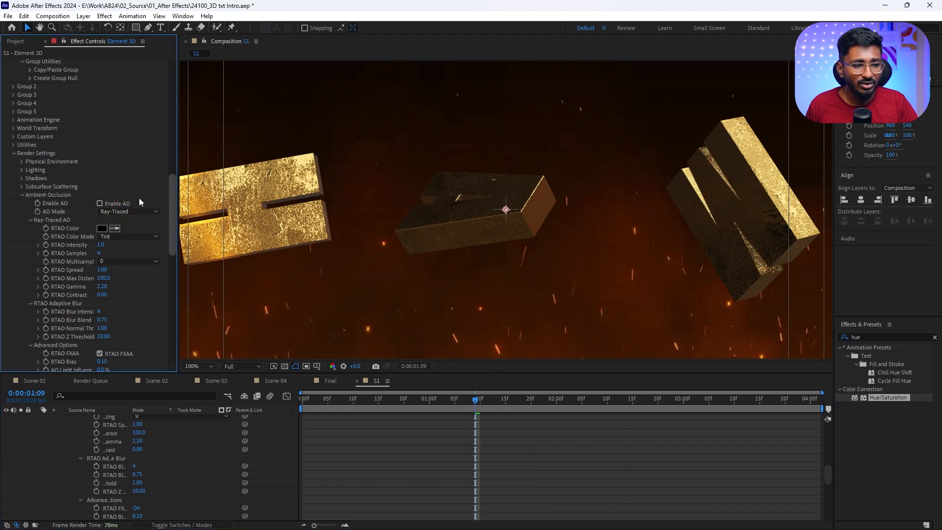
{"action": "left_click", "coordinate": [103, 203]}
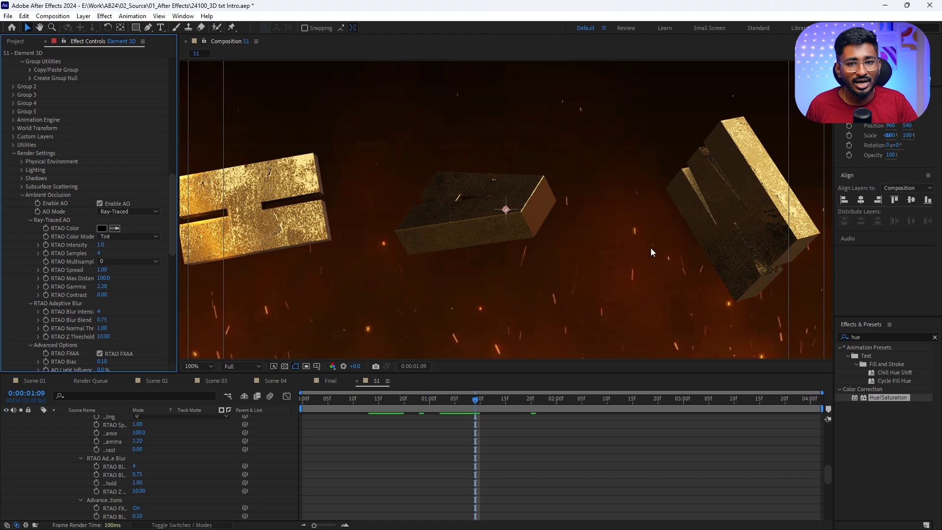
{"action": "left_click_drag", "start_coordinate": [464, 403], "coordinate": [536, 406]}
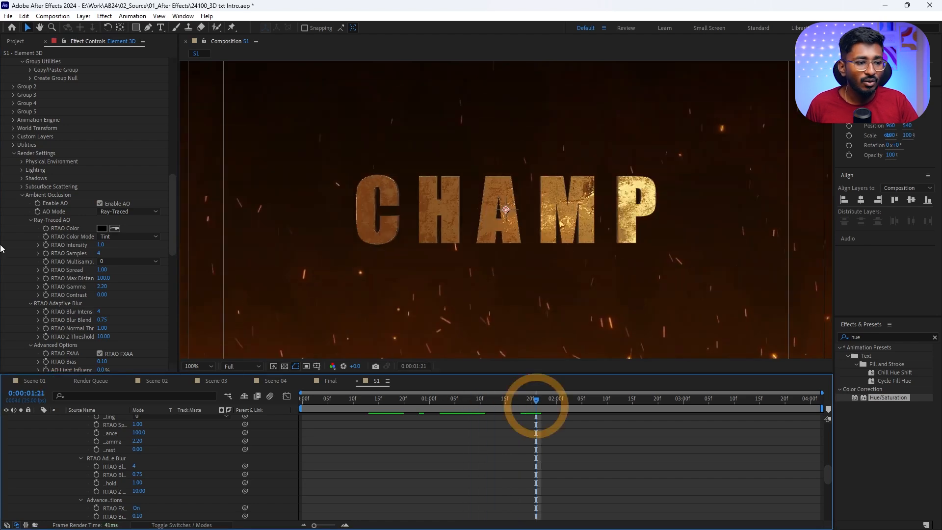
Expand the Element 3D Output settings and examine the multisampling and supersampling options
{"action": "scroll", "coordinate": [66, 208], "scroll_direction": "down", "scroll_amount": 5}
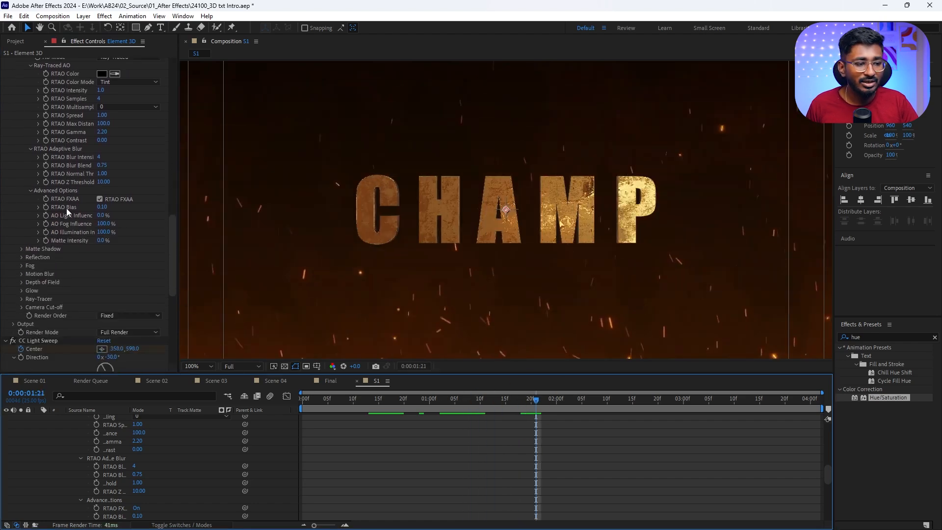
{"action": "scroll", "coordinate": [52, 214], "scroll_direction": "up", "scroll_amount": 3}
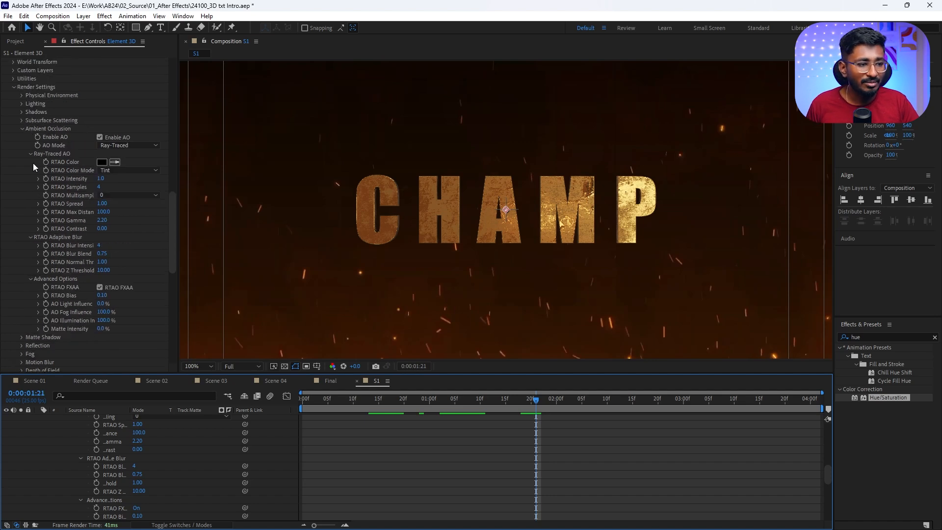
{"action": "scroll", "coordinate": [34, 166], "scroll_direction": "down", "scroll_amount": 4}
{"action": "left_click", "coordinate": [12, 302]}
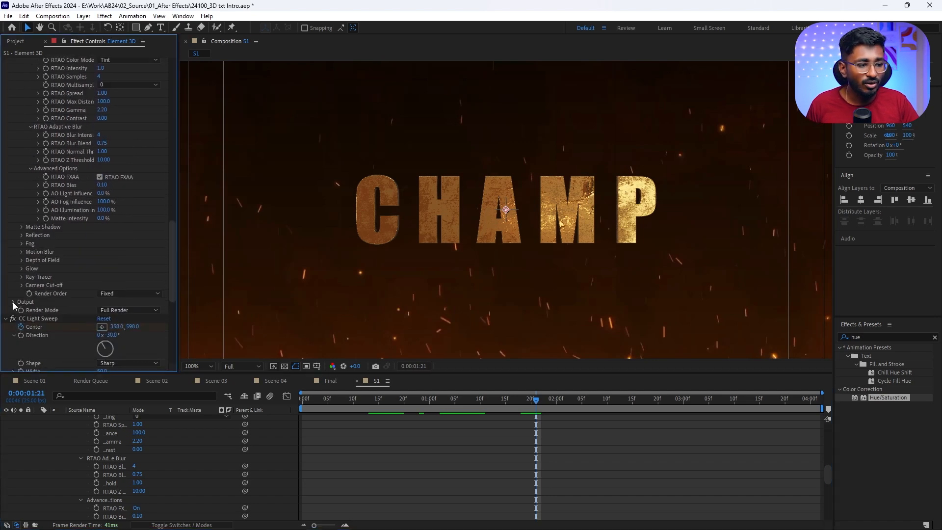
{"action": "scroll", "coordinate": [35, 274], "scroll_direction": "down", "scroll_amount": 3}
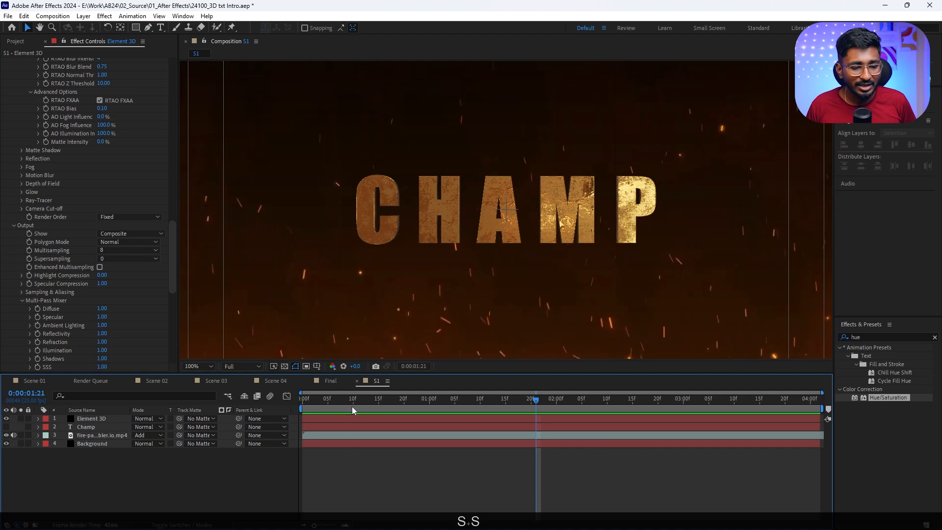
{"action": "scroll", "coordinate": [411, 252], "scroll_direction": "down", "scroll_amount": 4}
Preview the whole CHAMP composition from the start and stop at 3:10
{"action": "left_click_drag", "start_coordinate": [346, 408], "coordinate": [296, 409]}
{"action": "key", "text": "space"}
{"action": "key", "text": "space"}
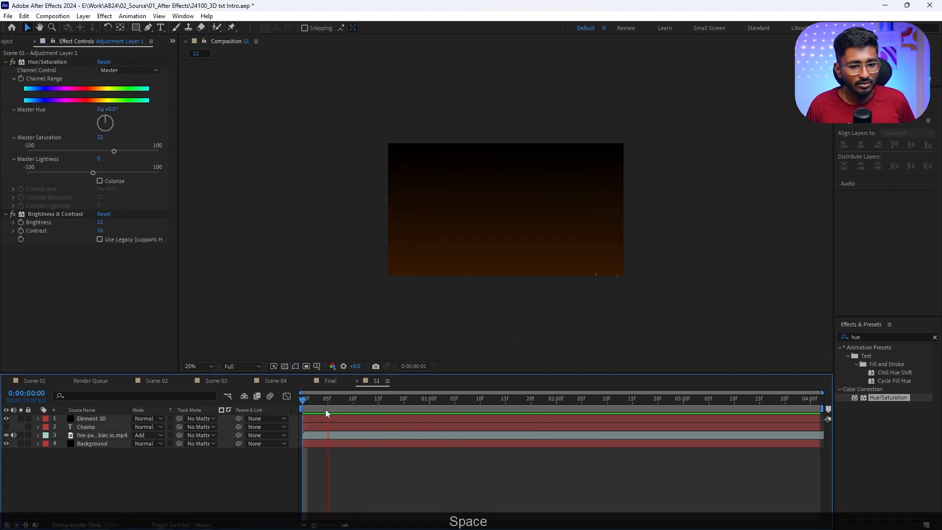
{"action": "key", "text": "space"}
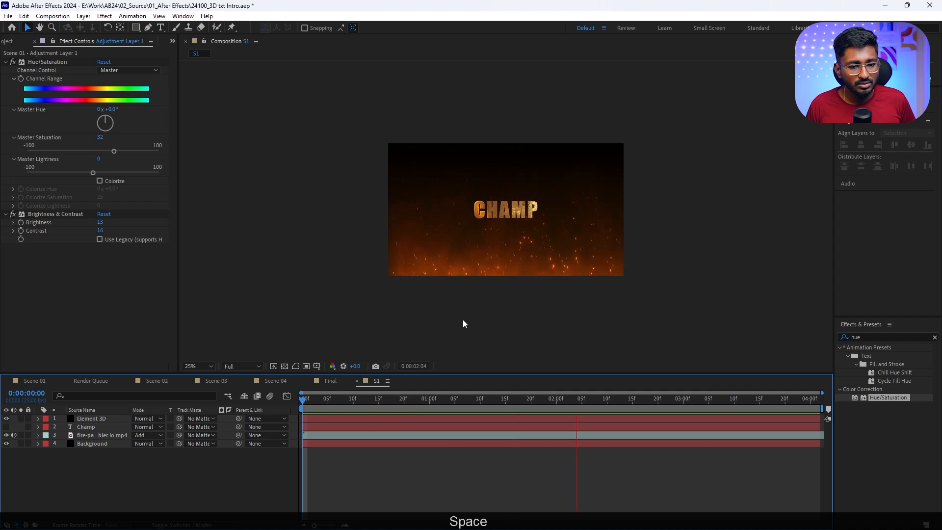
{"action": "key", "text": "space"}
{"action": "key", "text": "period"}
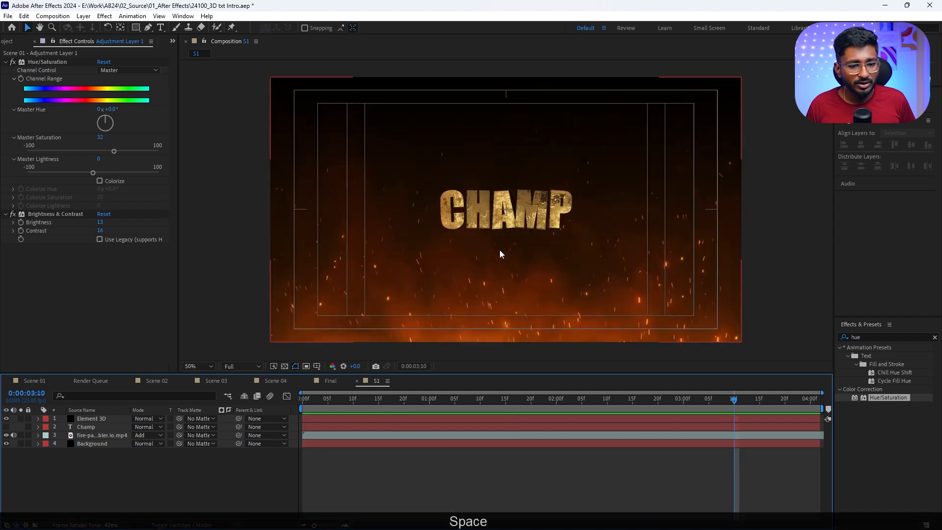
{"action": "key", "text": "comma"}
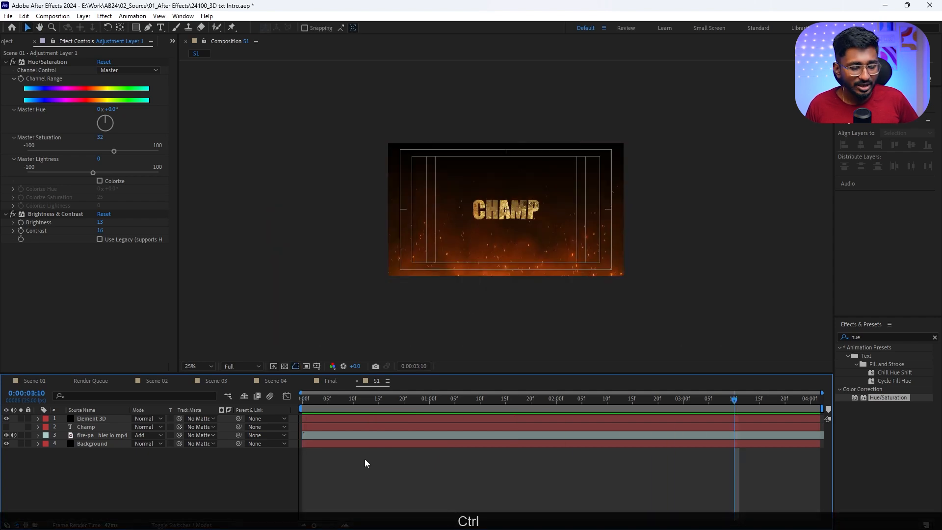
Add a 1920 x 1080 black solid above all layers and cut out its centre with an inverted rectangular mask near the title-safe frame
{"action": "key", "text": "ctrl+y"}
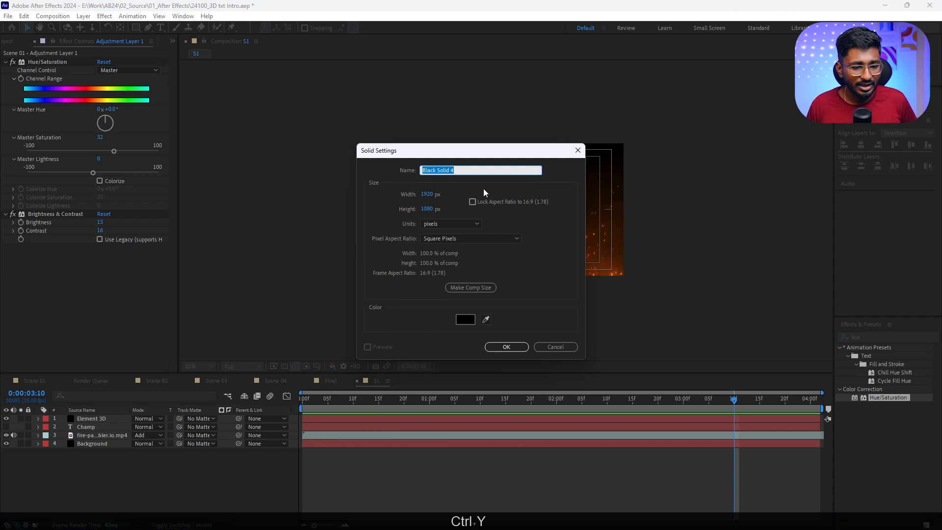
{"action": "left_click", "coordinate": [500, 347]}
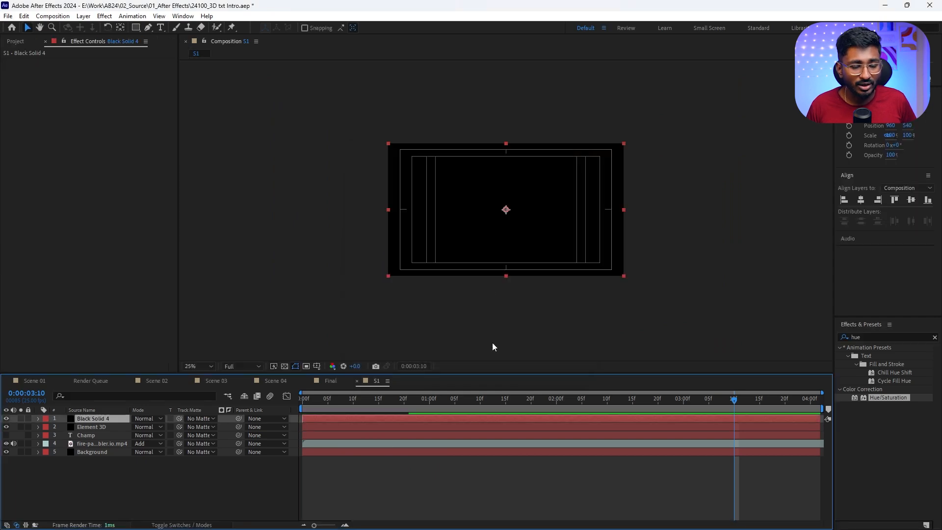
{"action": "left_click", "coordinate": [136, 28]}
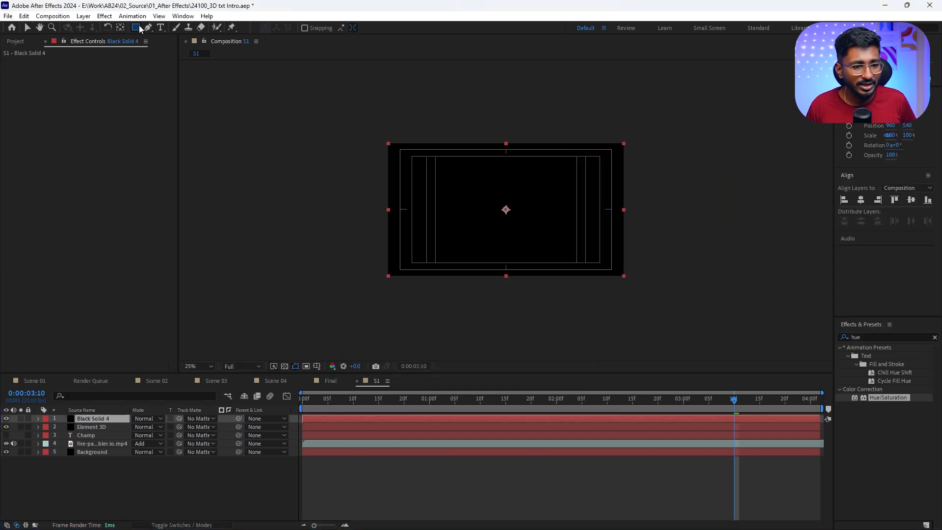
{"action": "left_click_drag", "start_coordinate": [408, 158], "coordinate": [604, 266]}
{"action": "left_click", "coordinate": [169, 435]}
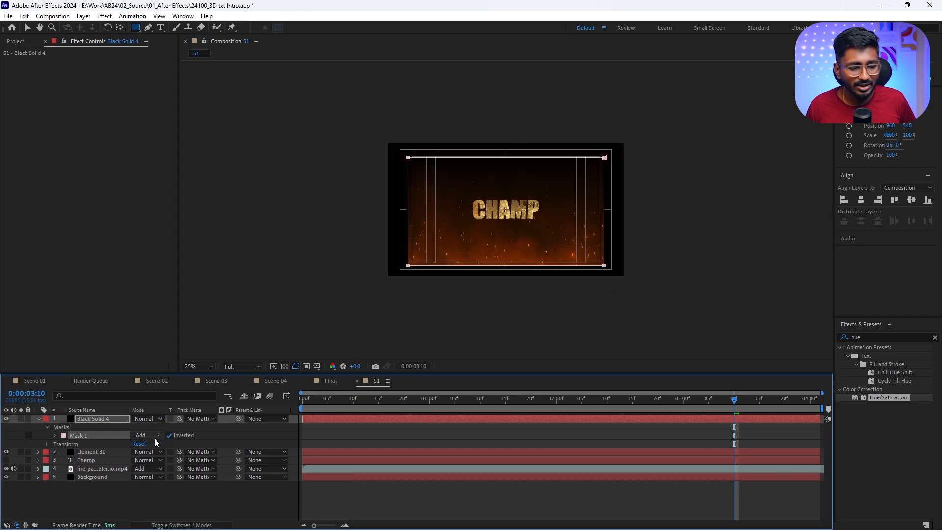
Feather the black solid's mask heavily so its edges form a soft vignette around the frame
{"action": "left_click", "coordinate": [55, 435]}
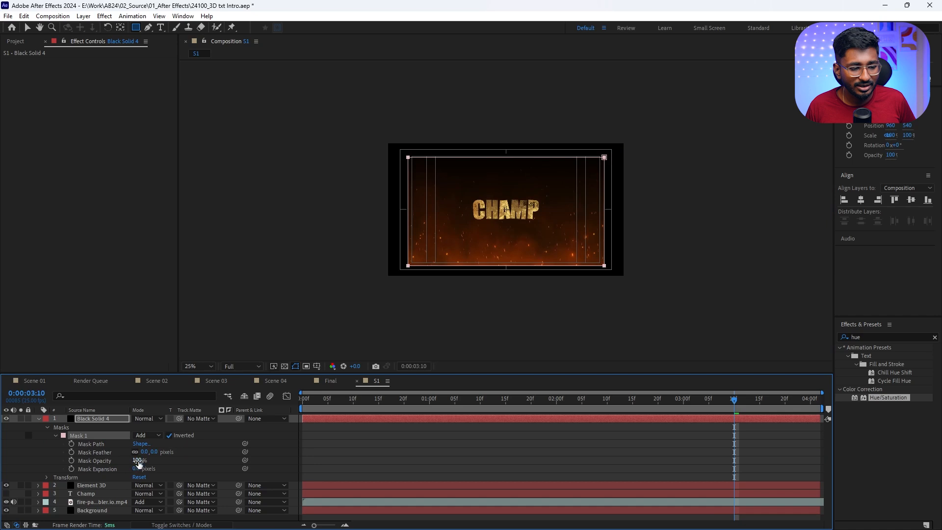
{"action": "left_click_drag", "start_coordinate": [145, 452], "coordinate": [281, 447]}
{"action": "key", "text": "period"}
Scale the vignette solid to 111% and move it up to a Y position of 496
{"action": "left_click", "coordinate": [105, 418]}
{"action": "key", "text": "s"}
{"action": "left_click_drag", "start_coordinate": [147, 427], "coordinate": [153, 427]}
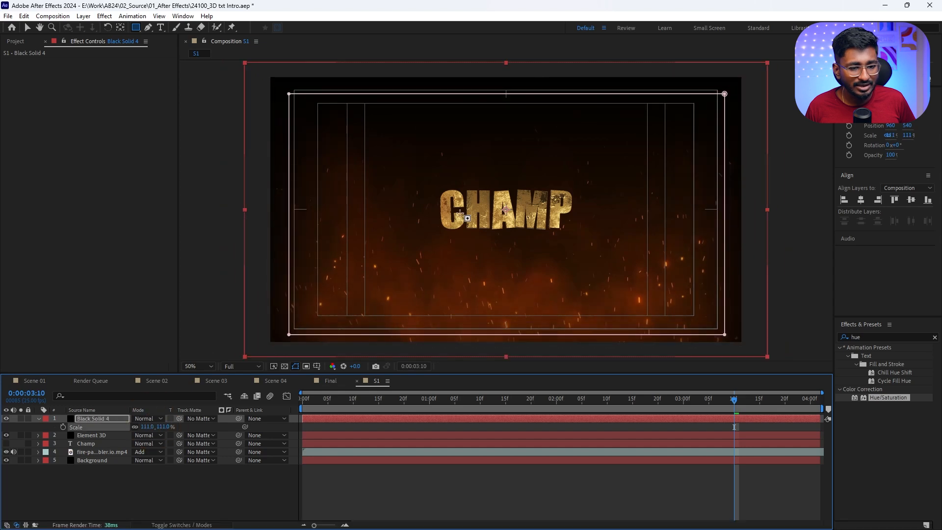
{"action": "key", "text": "v"}
{"action": "left_click_drag", "start_coordinate": [504, 209], "coordinate": [507, 202]}
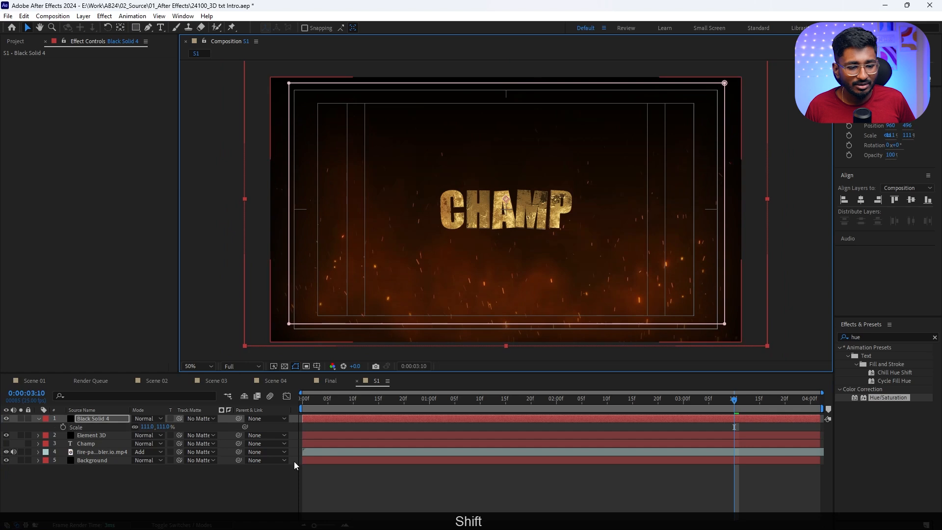
Deselect the vignette solid and preview the composition from the start to about 1:13
{"action": "left_click", "coordinate": [309, 471]}
{"action": "left_click", "coordinate": [301, 399]}
{"action": "key", "text": "space"}
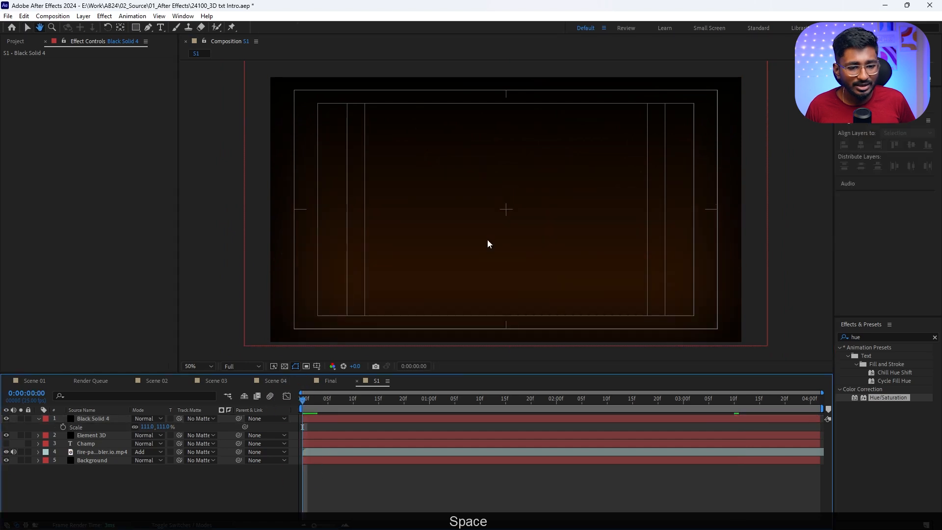
{"action": "key", "text": "space"}
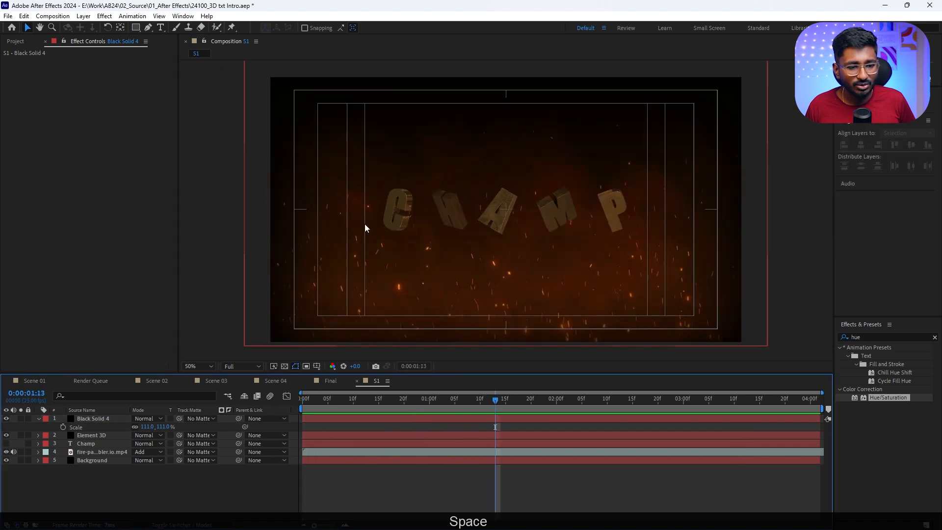
Keyframe the vignette solid's scale at 111% at 1:11 and 174% at 0:21
{"action": "left_click_drag", "start_coordinate": [417, 398], "coordinate": [487, 398]}
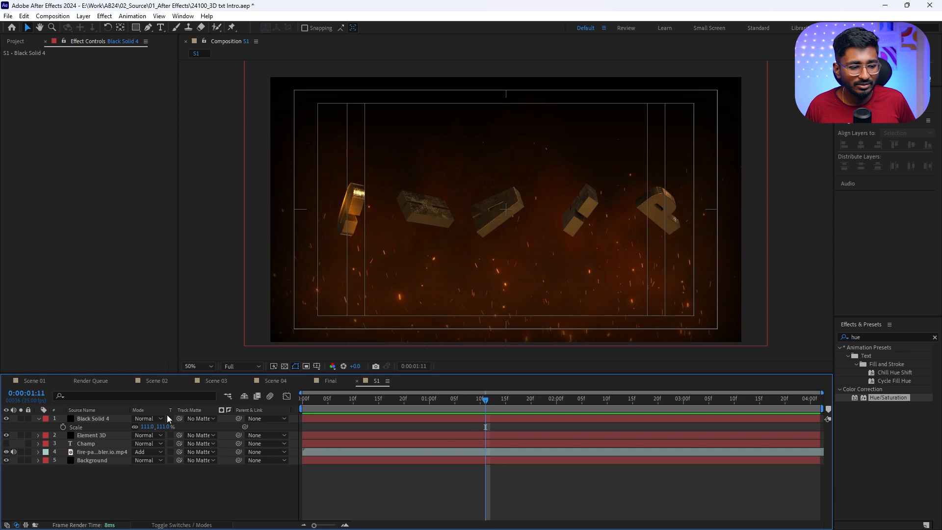
{"action": "left_click", "coordinate": [64, 427]}
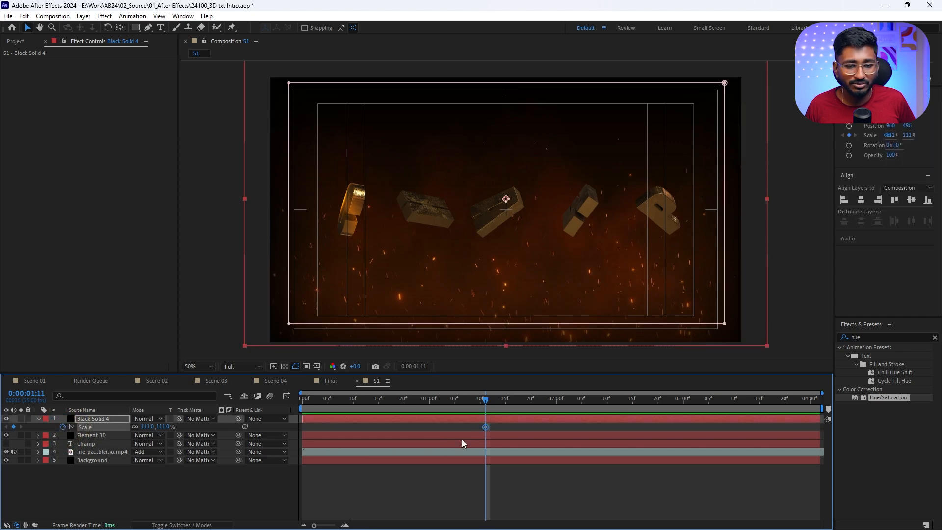
{"action": "left_click_drag", "start_coordinate": [486, 400], "coordinate": [409, 400]}
{"action": "left_click_drag", "start_coordinate": [147, 427], "coordinate": [178, 427]}
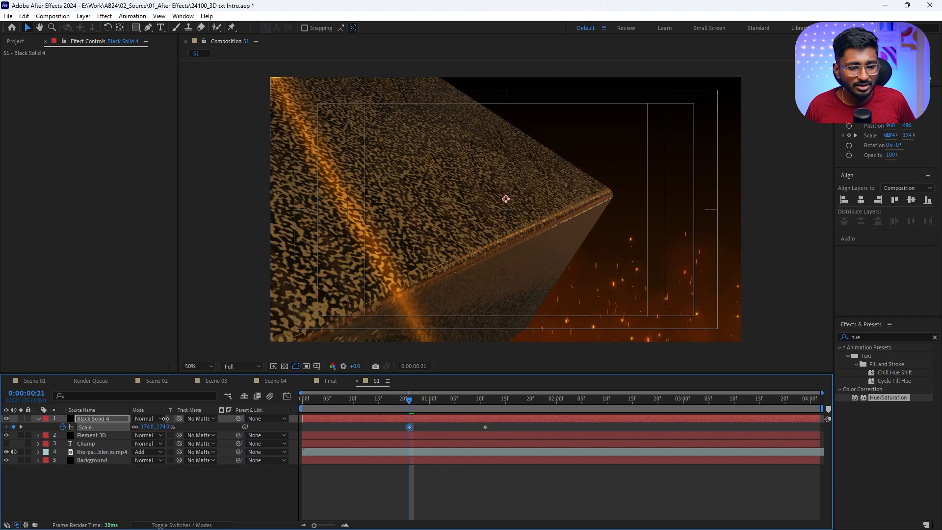
Preview the vignette's scale animation from 0:06 and again from 0:17
{"action": "left_click", "coordinate": [334, 401]}
{"action": "key", "text": "space"}
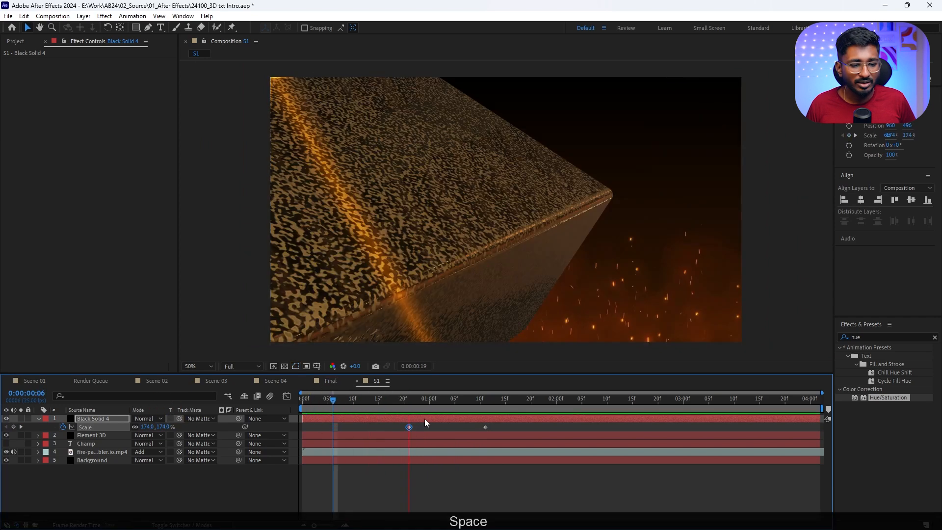
{"action": "key", "text": "space"}
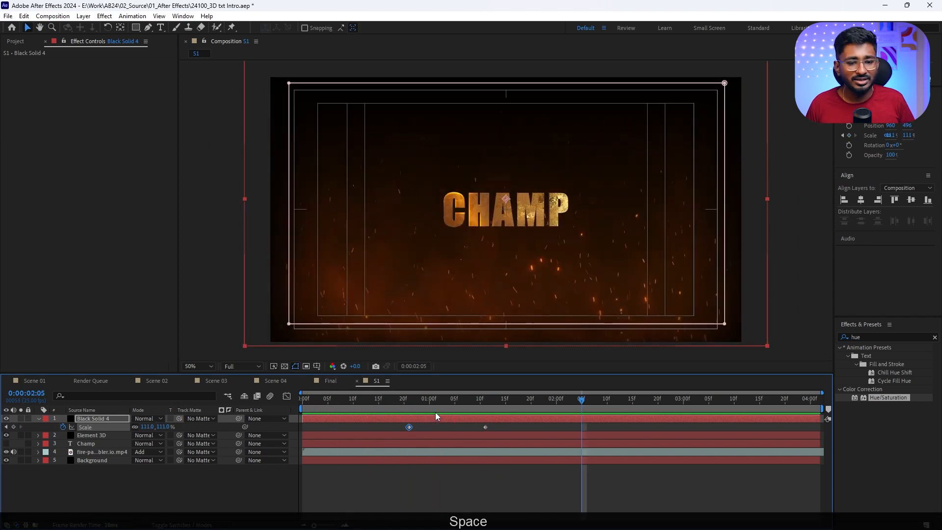
{"action": "left_click_drag", "start_coordinate": [406, 402], "coordinate": [389, 414]}
{"action": "key", "text": "space"}
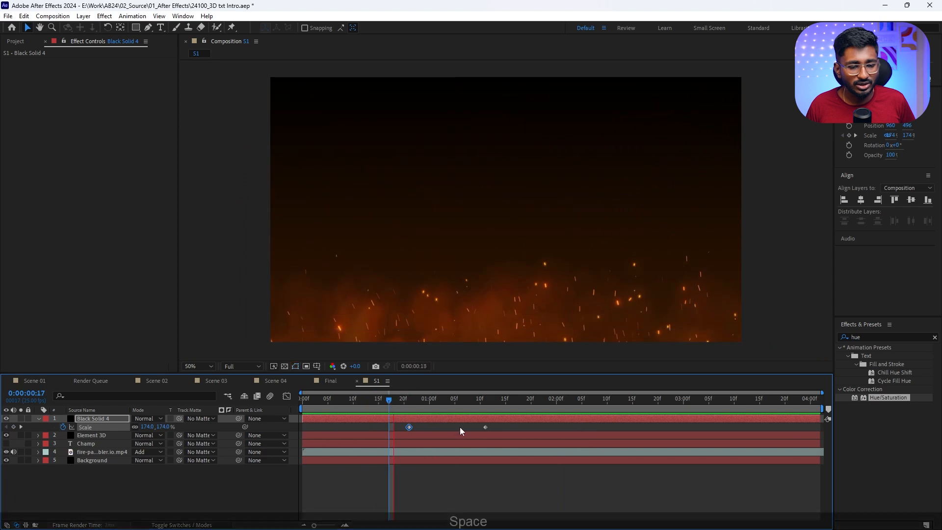
Stop the preview and end the S1 composition's work area at about 0:00:03:24
{"action": "key", "text": "space"}
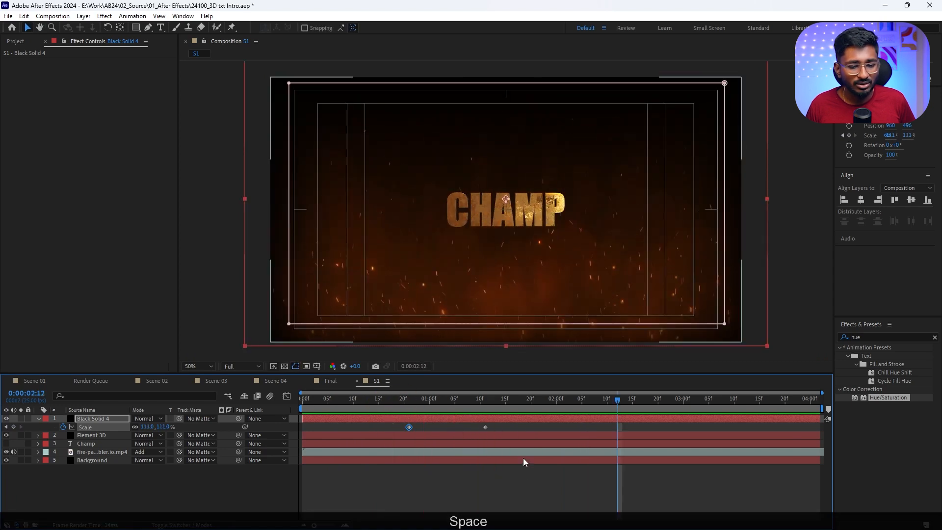
{"action": "left_click_drag", "start_coordinate": [660, 398], "coordinate": [806, 396]}
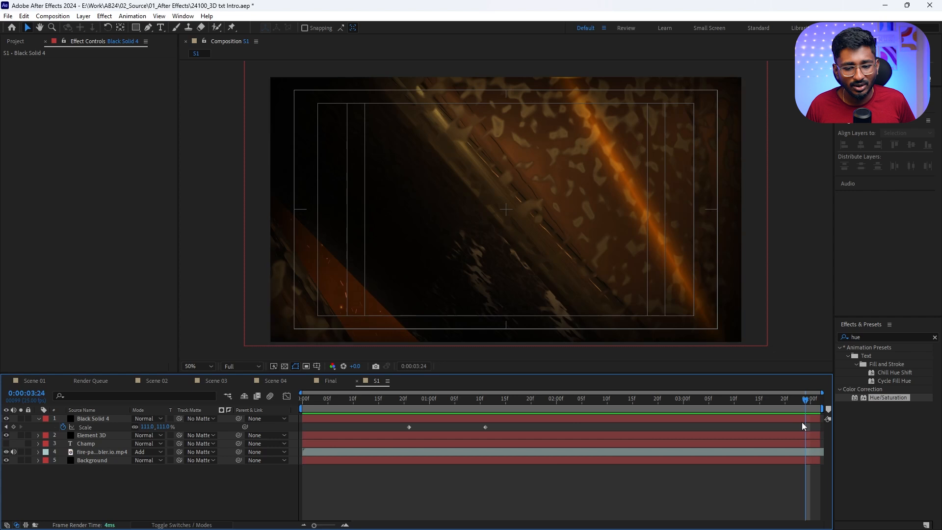
{"action": "left_click_drag", "start_coordinate": [823, 408], "coordinate": [808, 408]}
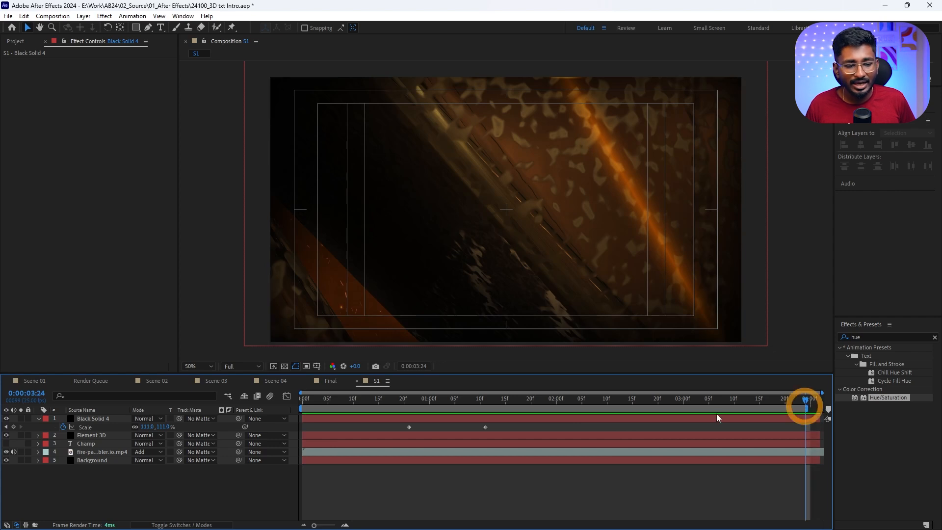
Scrub the Final composition to 0:00:06:04 to view the 100th VIDEO scene, and return to the S1 composition
{"action": "left_click", "coordinate": [342, 381]}
{"action": "left_click_drag", "start_coordinate": [340, 410], "coordinate": [509, 410]}
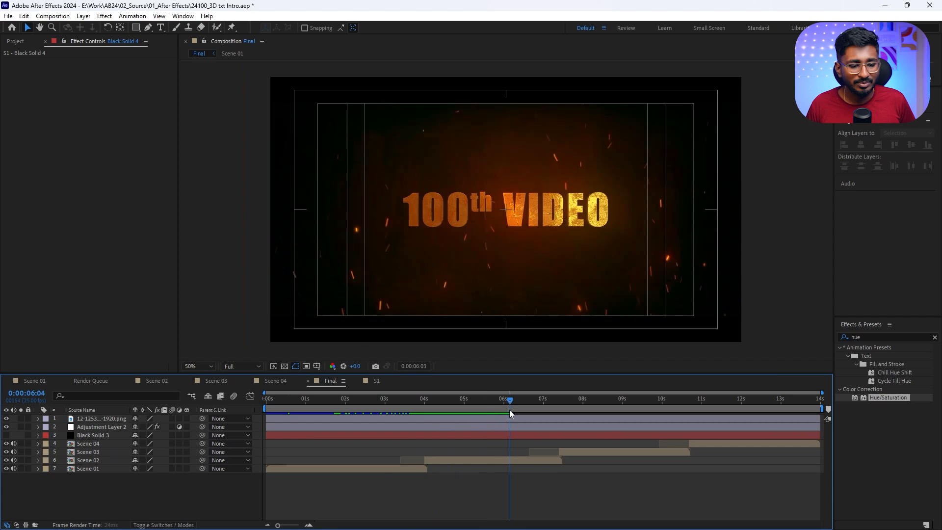
{"action": "left_click", "coordinate": [375, 381]}
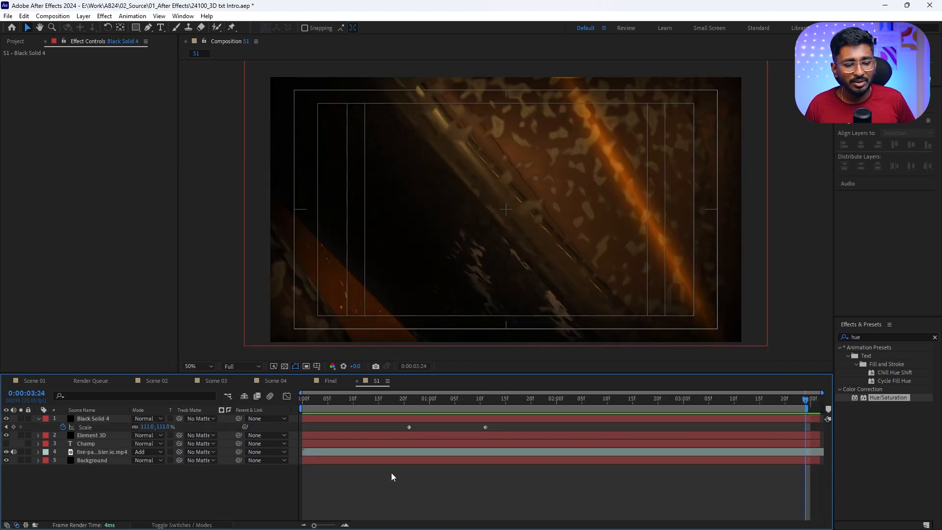
Enable motion blur on all layers of the S1 composition and preview the animation
{"action": "key", "text": "s"}
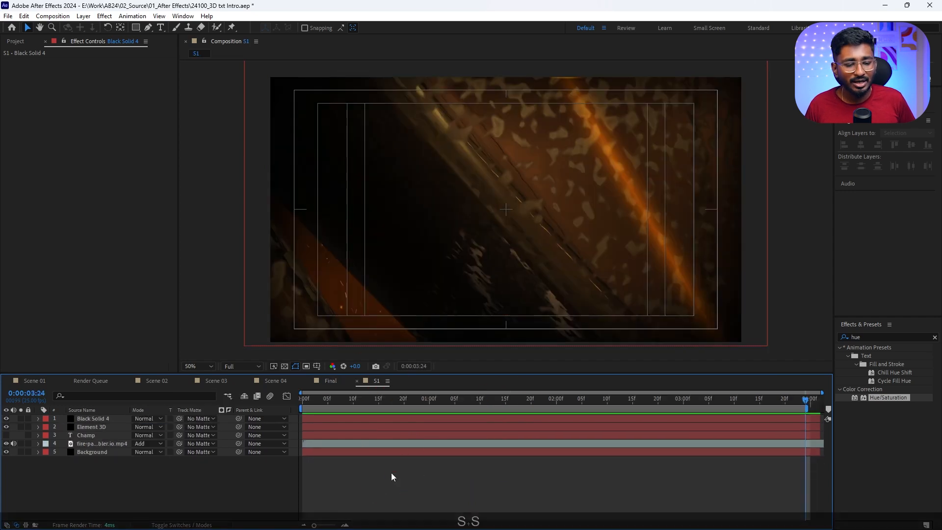
{"action": "left_click", "coordinate": [202, 525]}
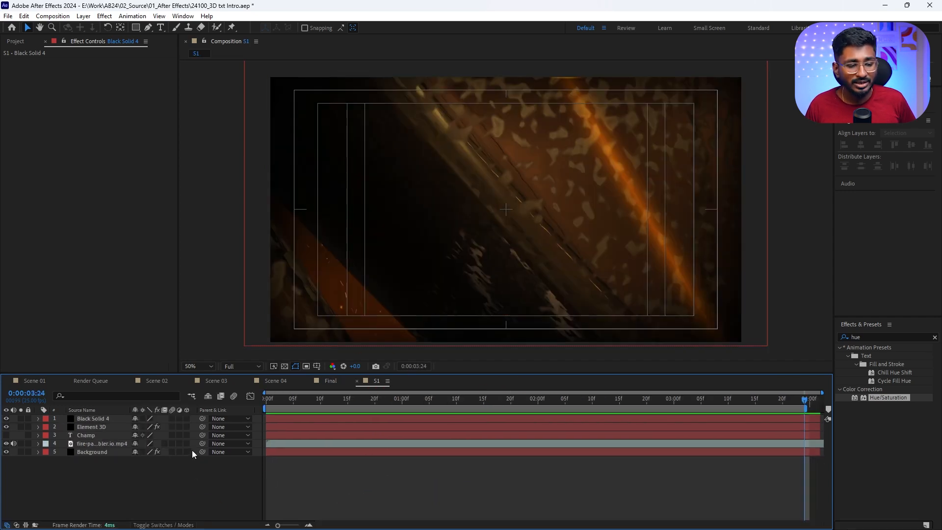
{"action": "key", "text": "ctrl+a"}
{"action": "left_click", "coordinate": [173, 419]}
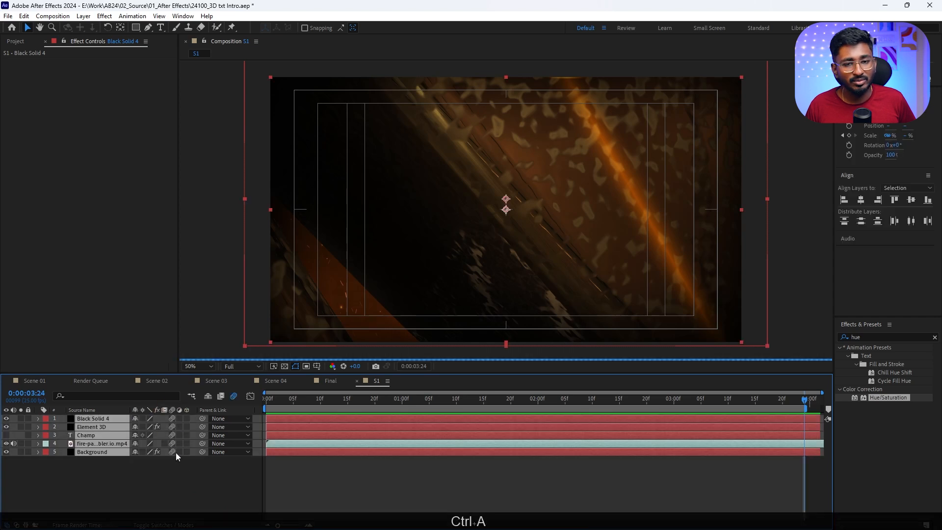
{"action": "left_click", "coordinate": [318, 486]}
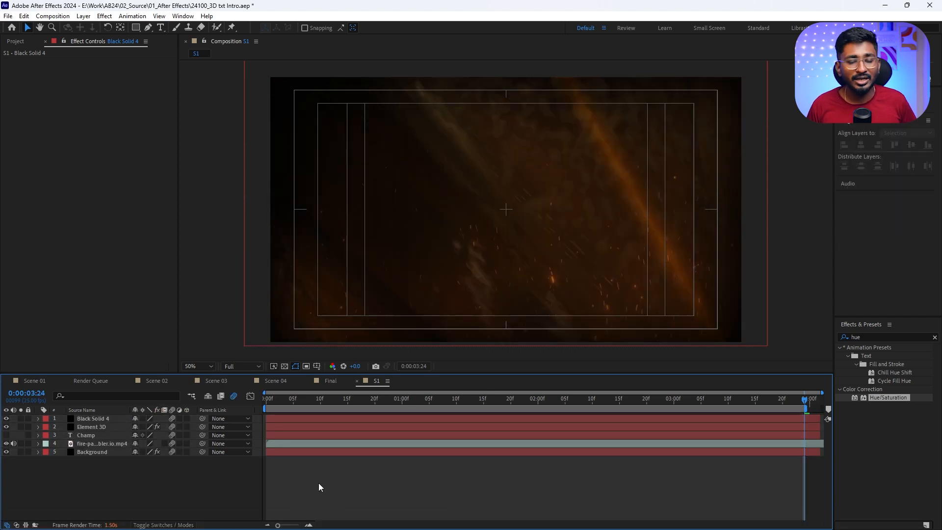
{"action": "key", "text": "KP_0"}
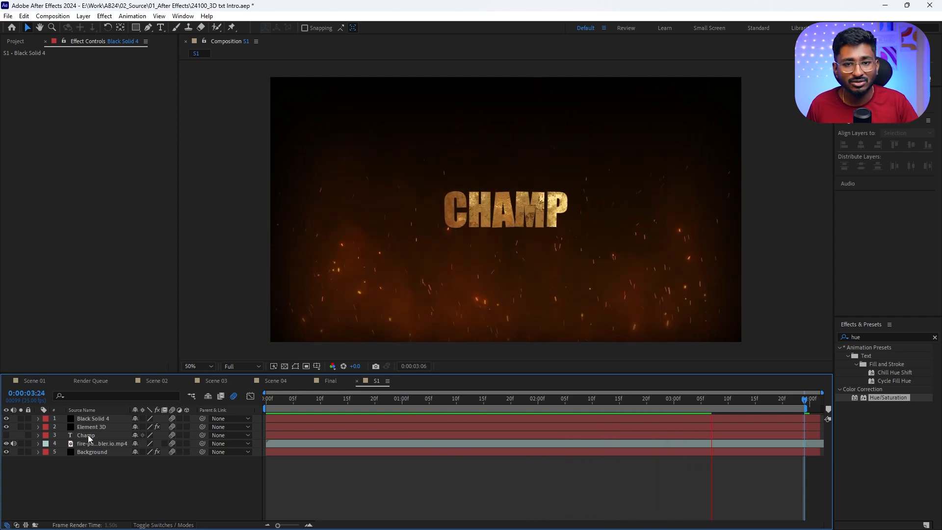
{"action": "key", "text": "space"}
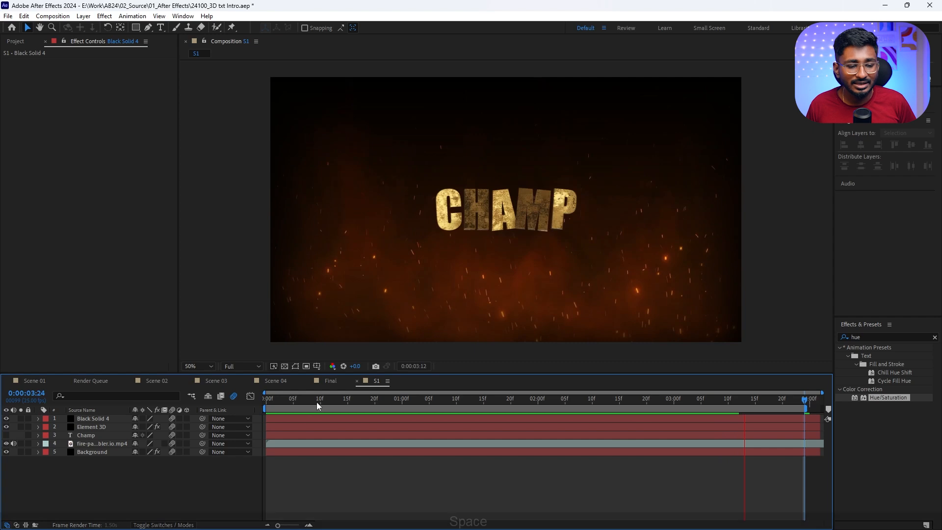
In the Final composition, isolate the cinemascope black bars PNG over the transparency grid to examine it, and turn solo off again
{"action": "left_click", "coordinate": [328, 381]}
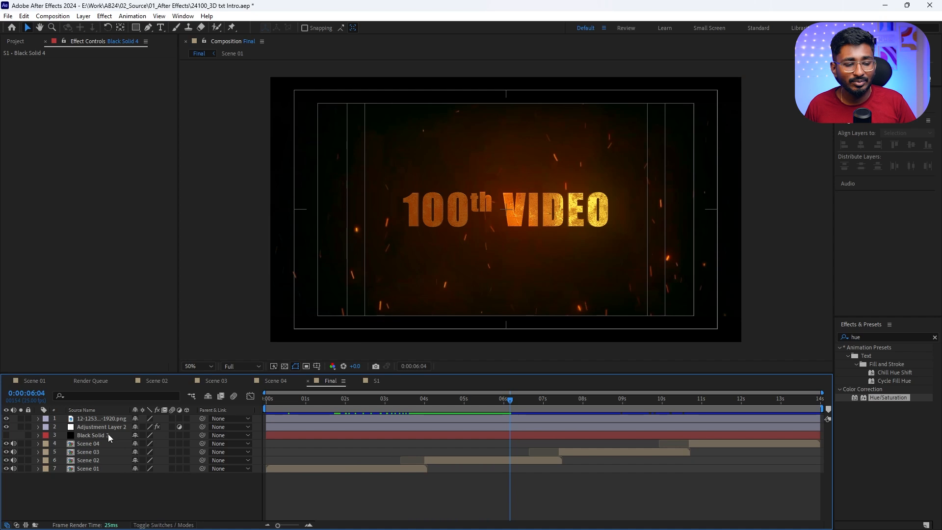
{"action": "left_click", "coordinate": [107, 420]}
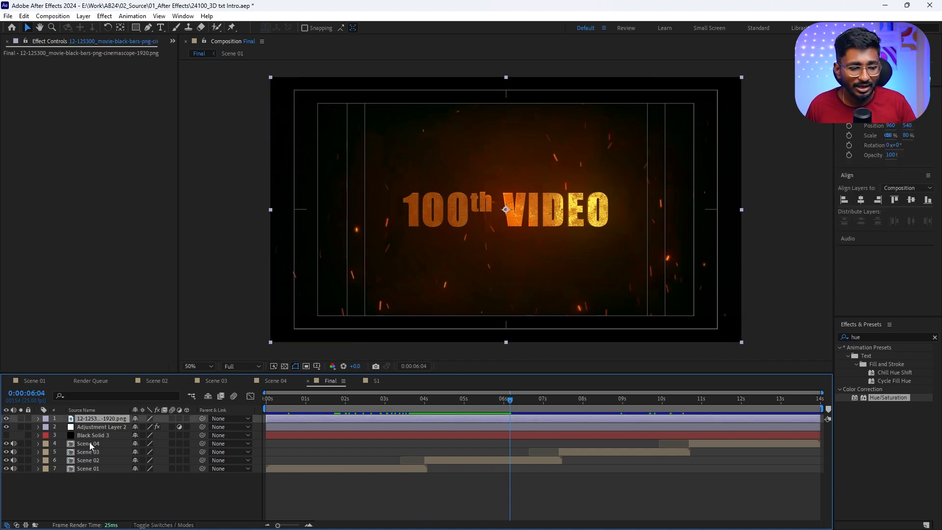
{"action": "left_click", "coordinate": [21, 419]}
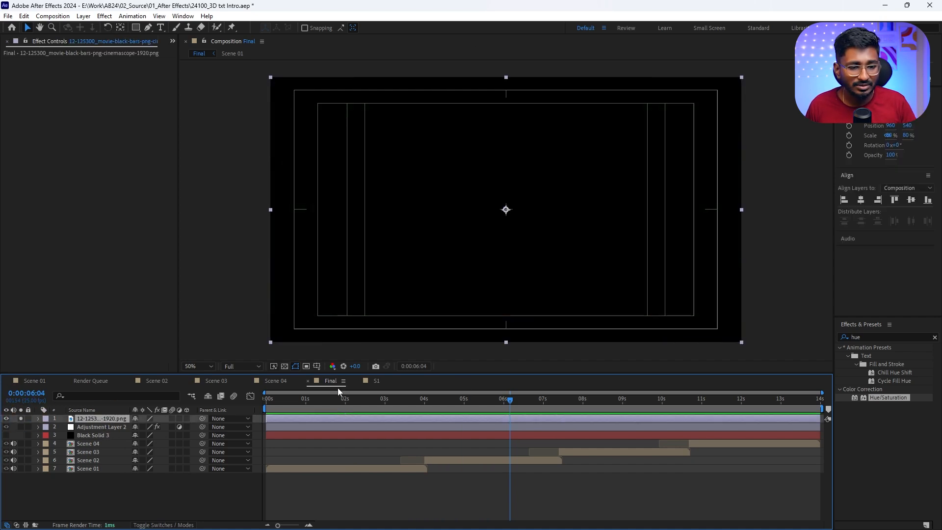
{"action": "left_click", "coordinate": [286, 367]}
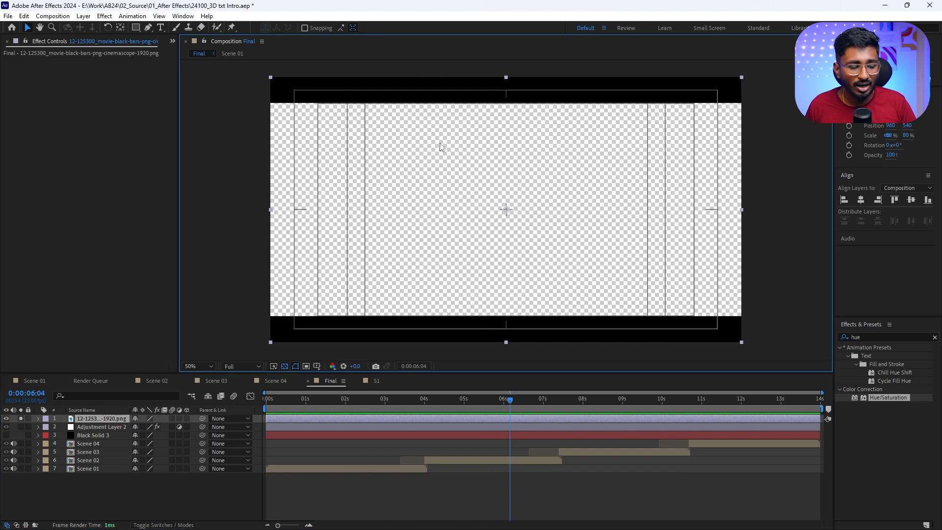
{"action": "left_click", "coordinate": [21, 419]}
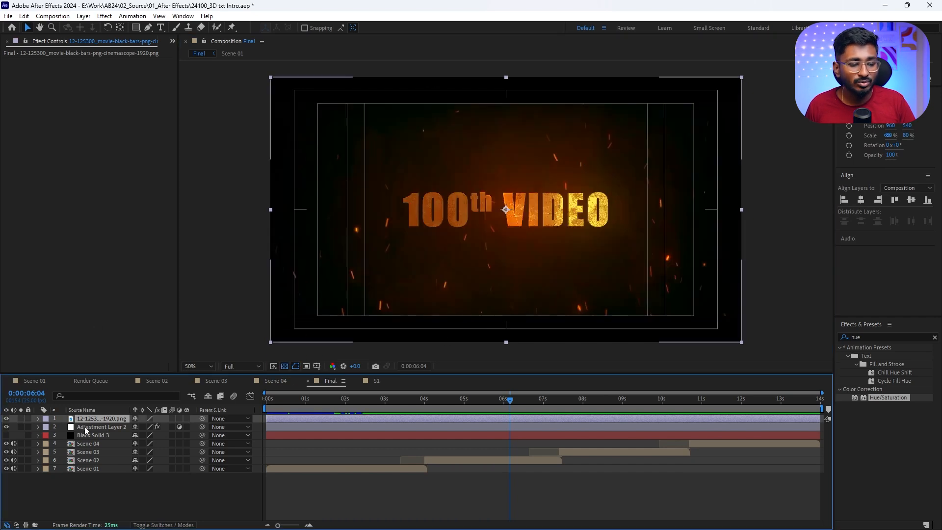
Examine the Color Balance, Sharpen and Glow settings on Adjustment Layer 2 and scrub to 0:00:05:18
{"action": "left_click", "coordinate": [101, 427]}
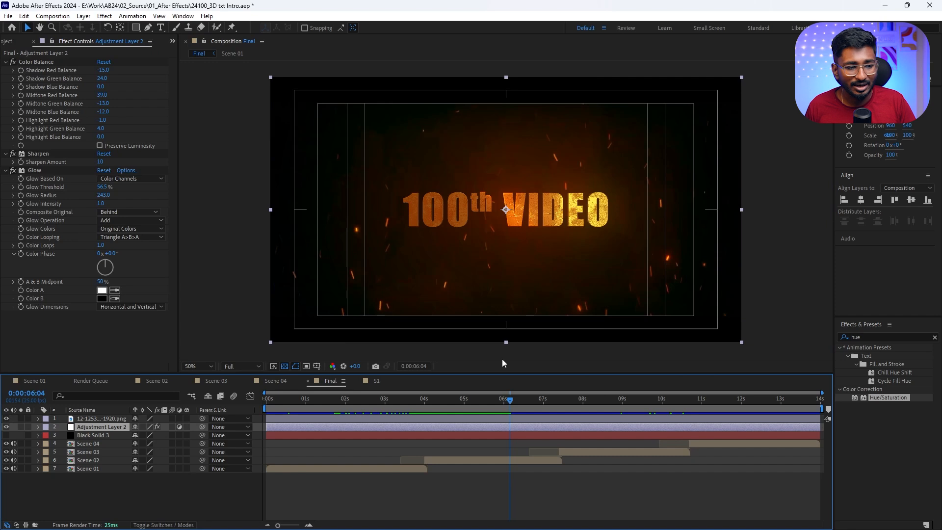
{"action": "mouse_move", "coordinate": [475, 405]}
{"action": "left_mouse_down"}
{"action": "mouse_move", "coordinate": [448, 405]}
{"action": "mouse_move", "coordinate": [493, 406]}
{"action": "left_mouse_up"}
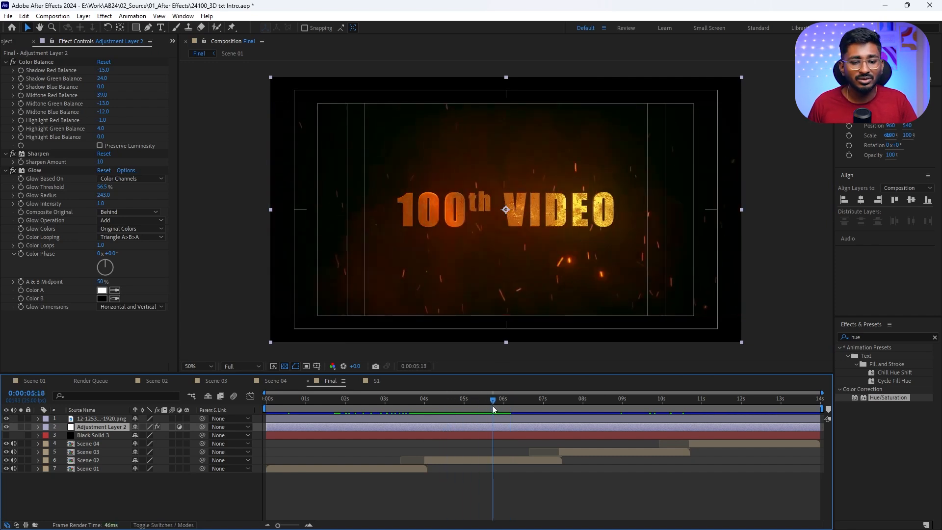